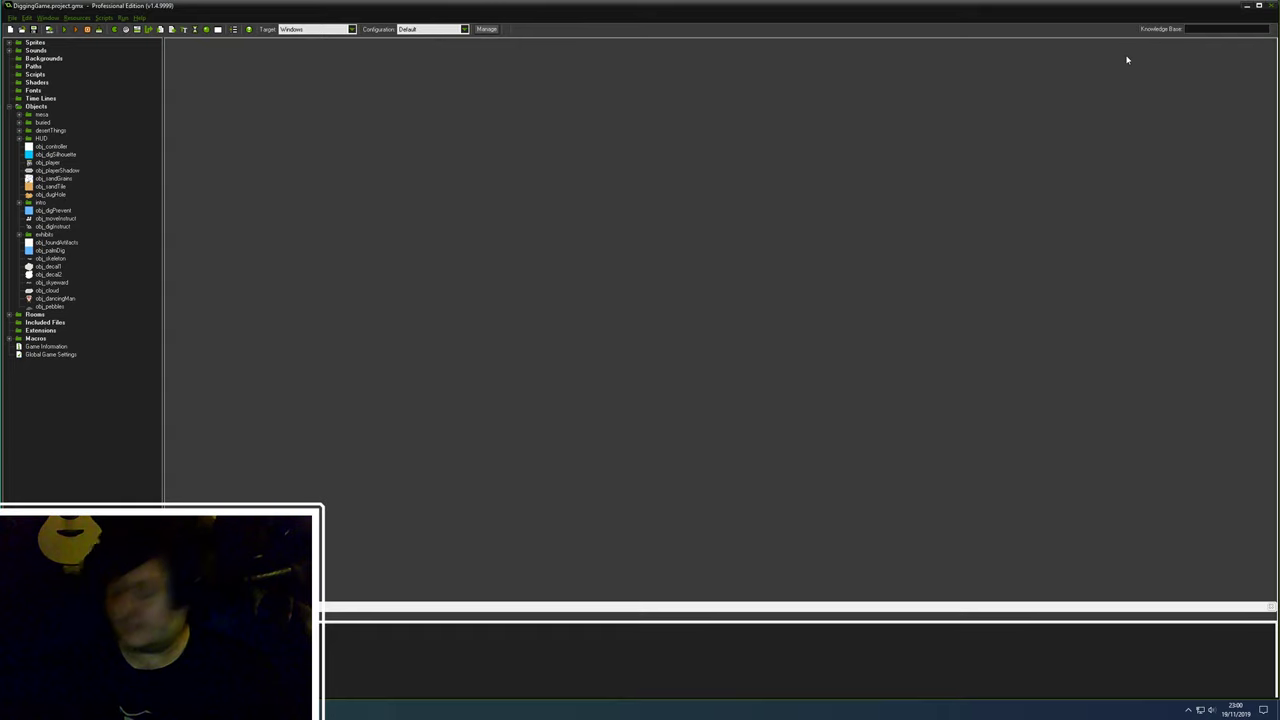
- Minimize the DiggingGame project window so the BuriedThings project can be worked in
click(1246, 5)
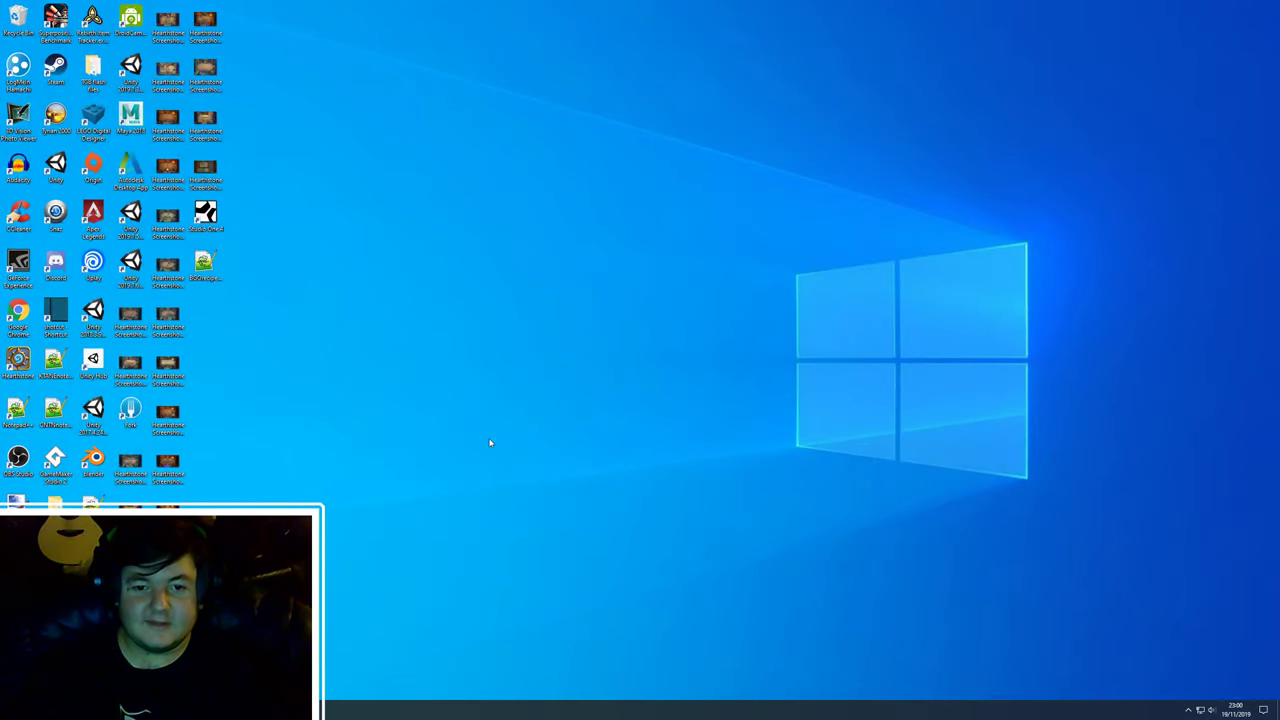
key(alt+Tab)
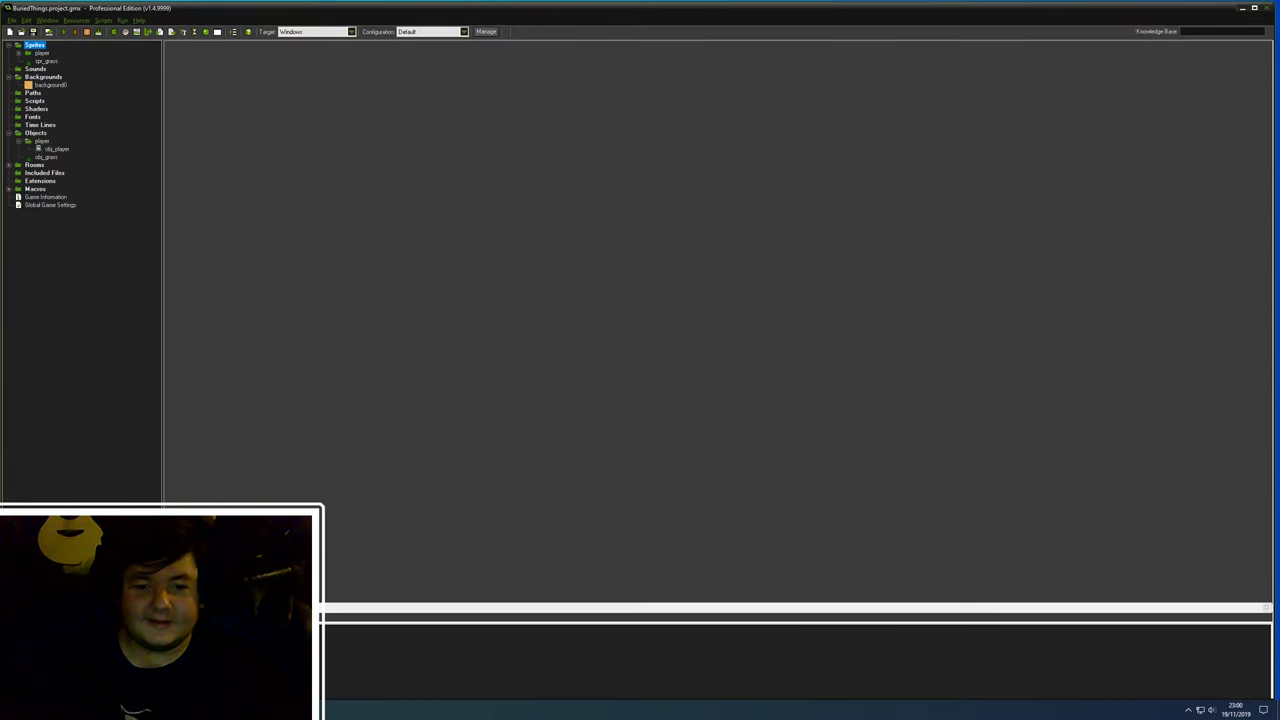
key(alt+Tab)
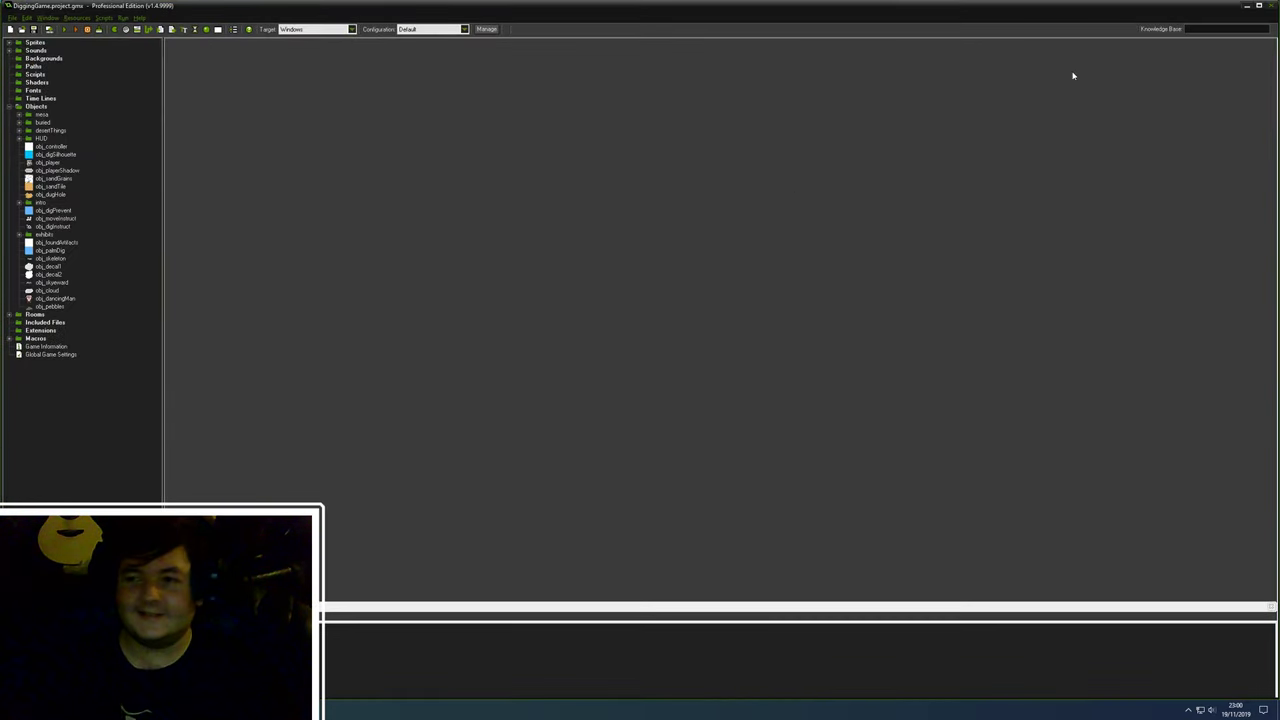
click(1246, 5)
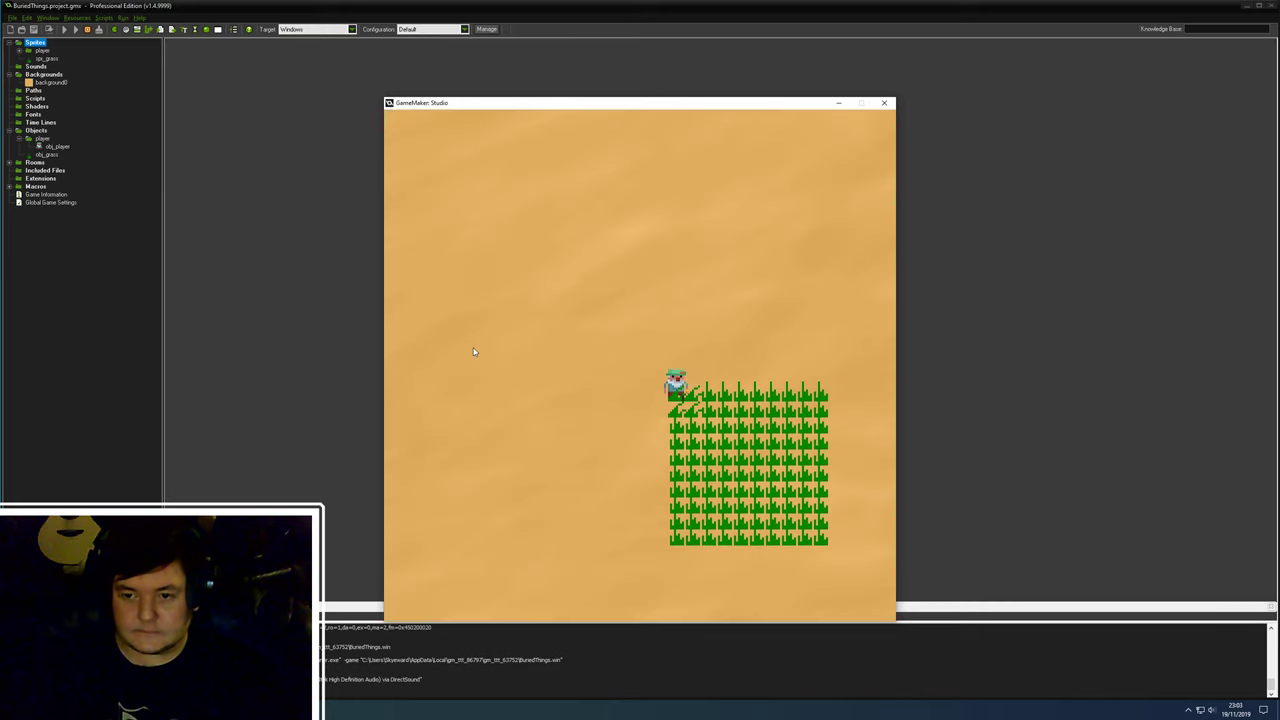
- Walk the player in all directions through and around the grass patch in the running BuriedThings game to examine how the grass reacts
key(Right)
key(Up)
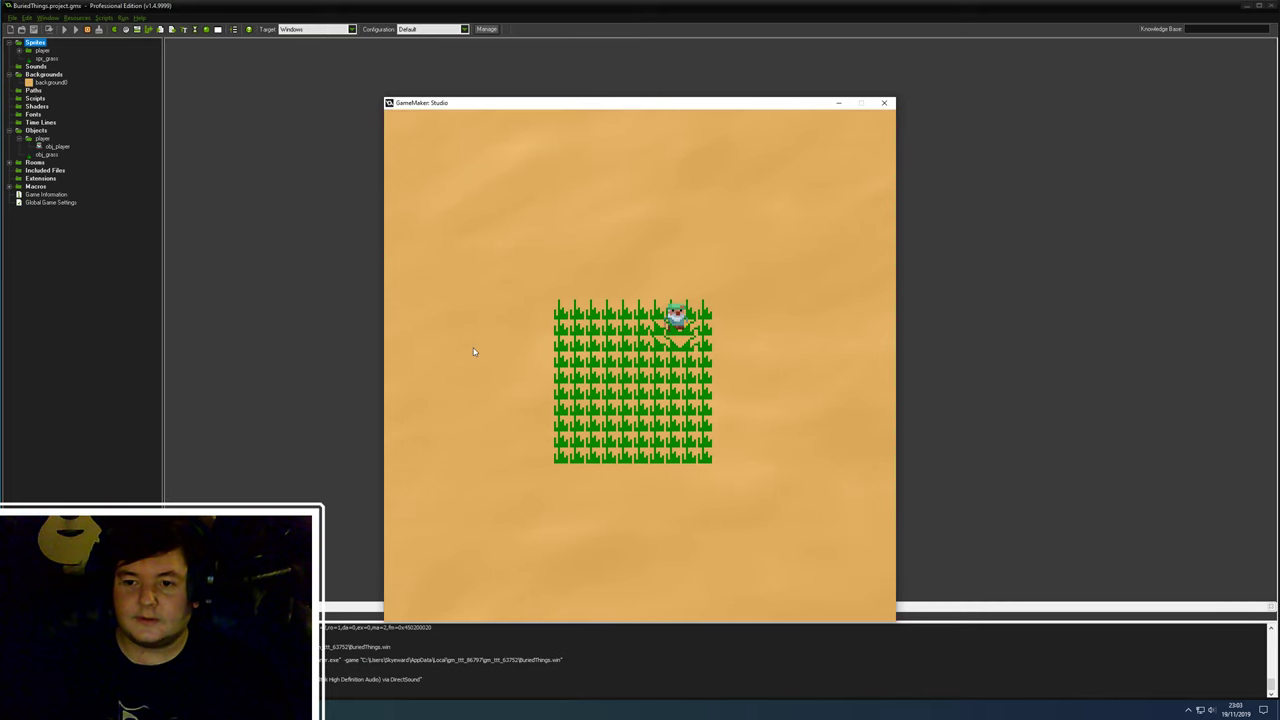
key(Left)
key(Down)
key(Right)
key(Right)
key(Up)
key(Left)
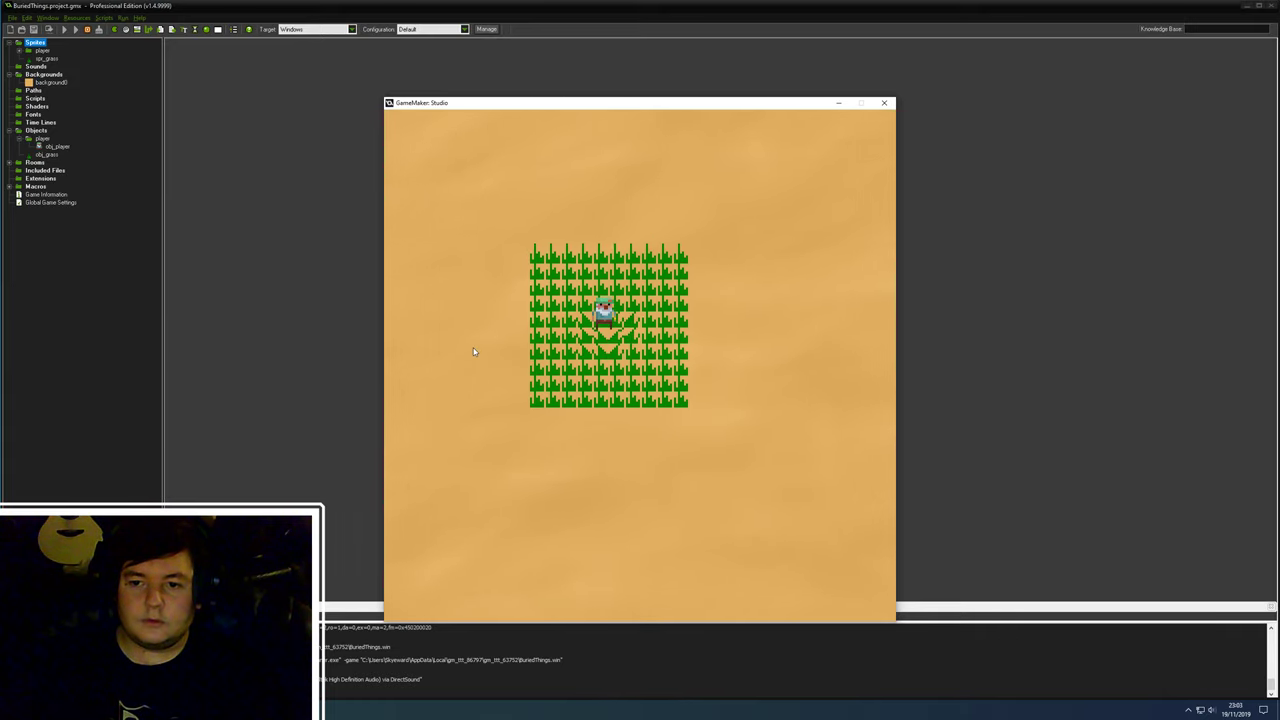
key(Up)
key(Left)
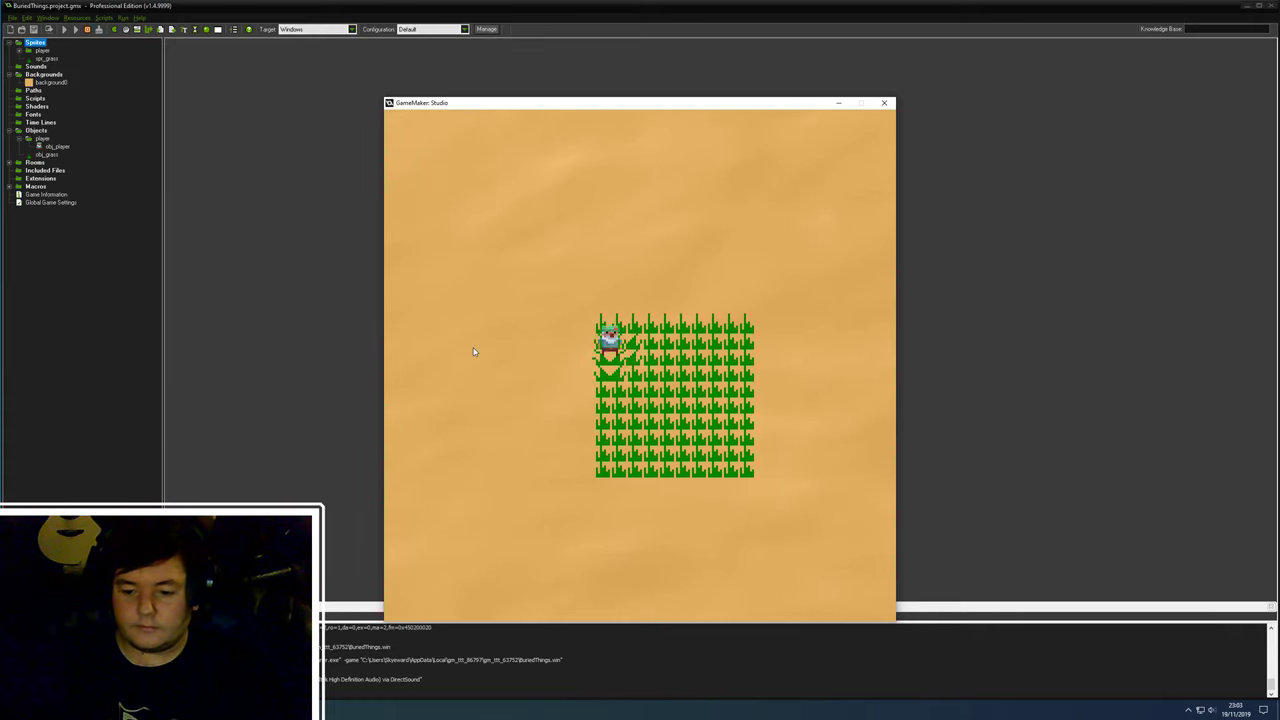
key(Down)
key(Right)
key(Up)
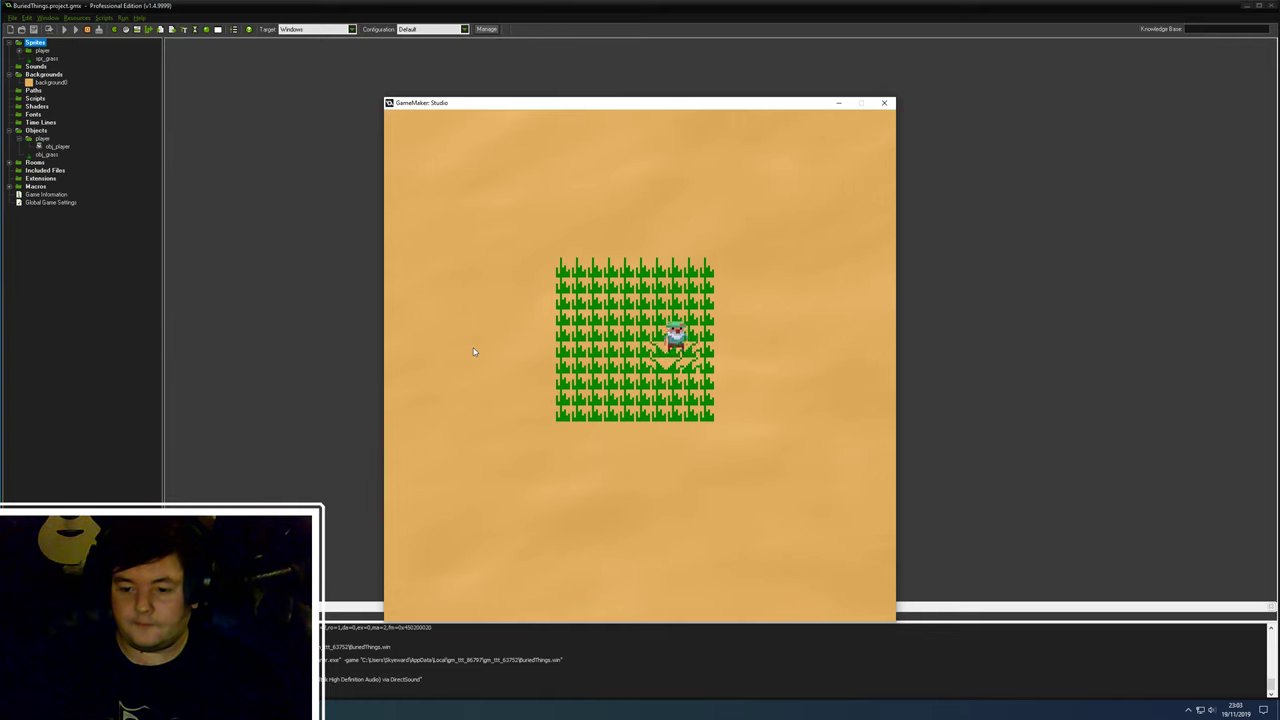
key(Up)
key(Left)
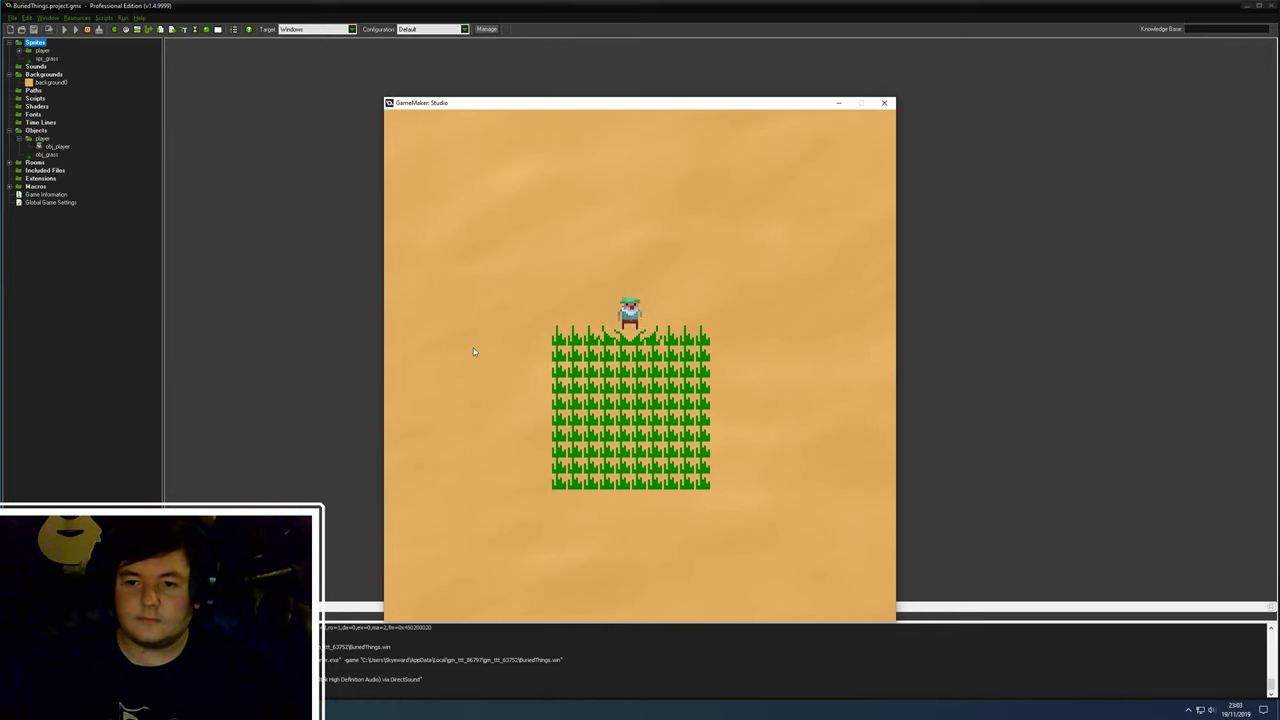
key(Left)
key(Down)
key(Right)
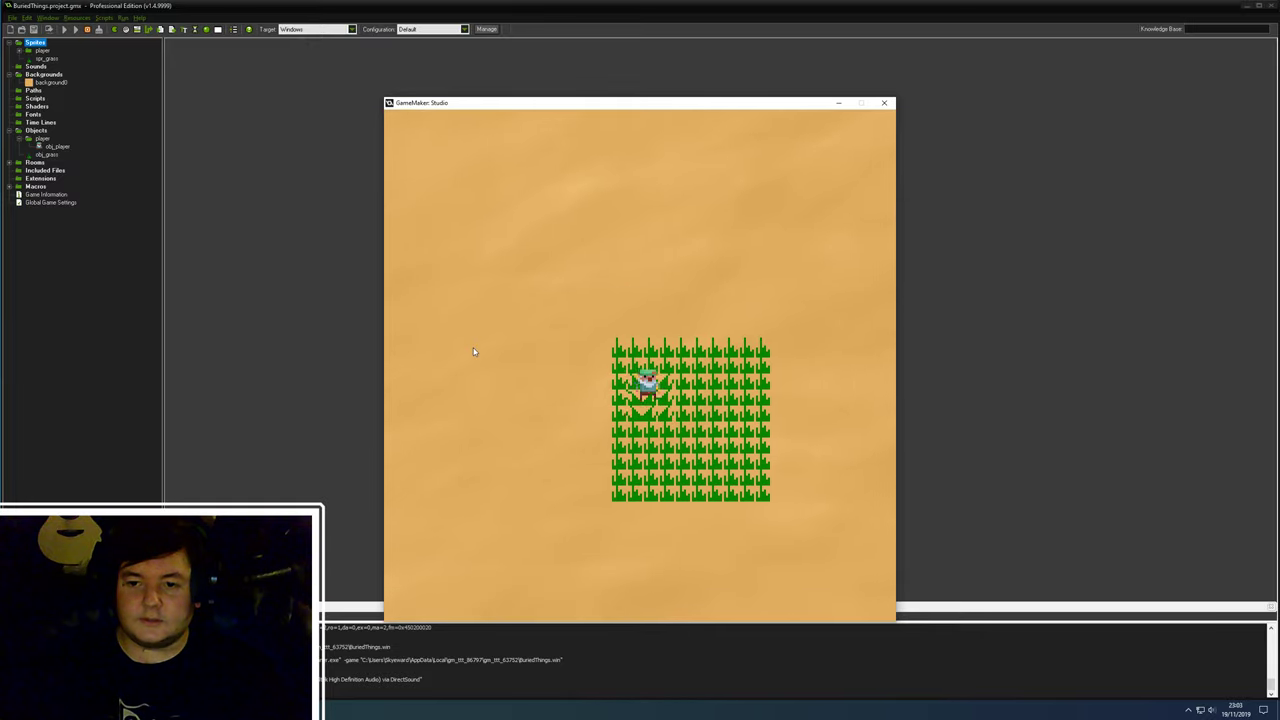
key(Up)
key(Up)
key(Left)
key(Down)
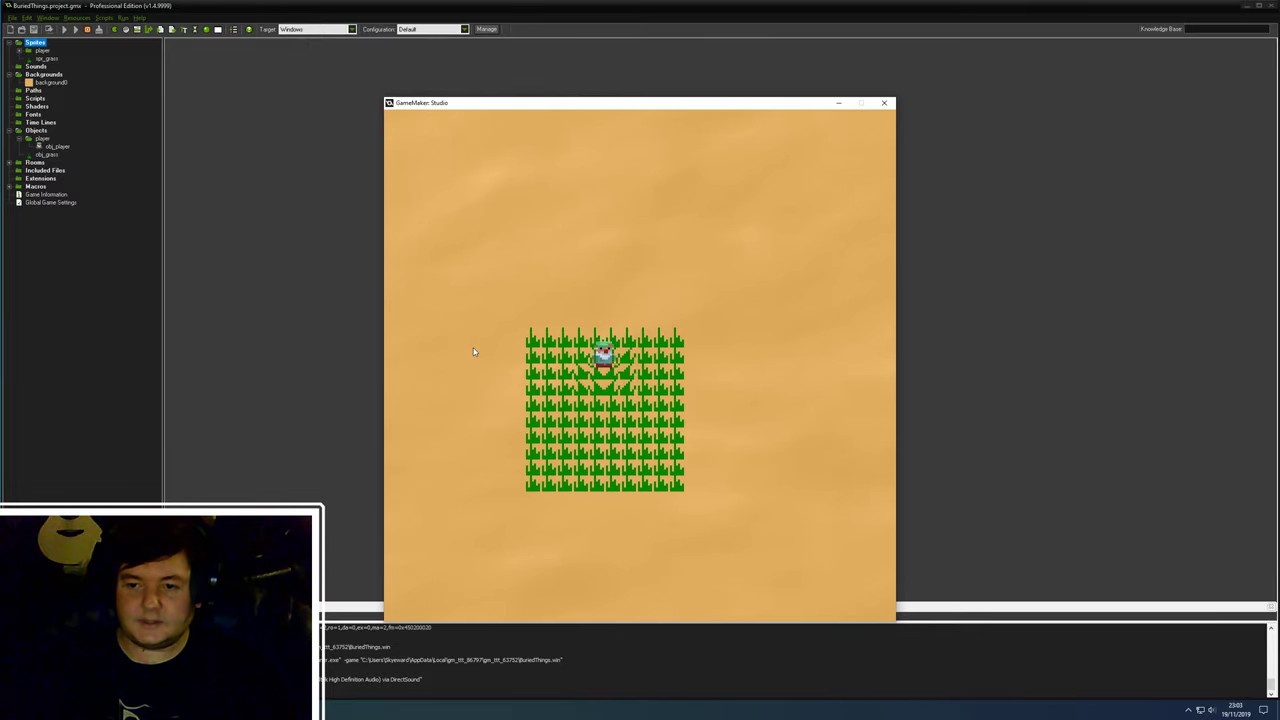
key(Right)
key(Right)
key(Up)
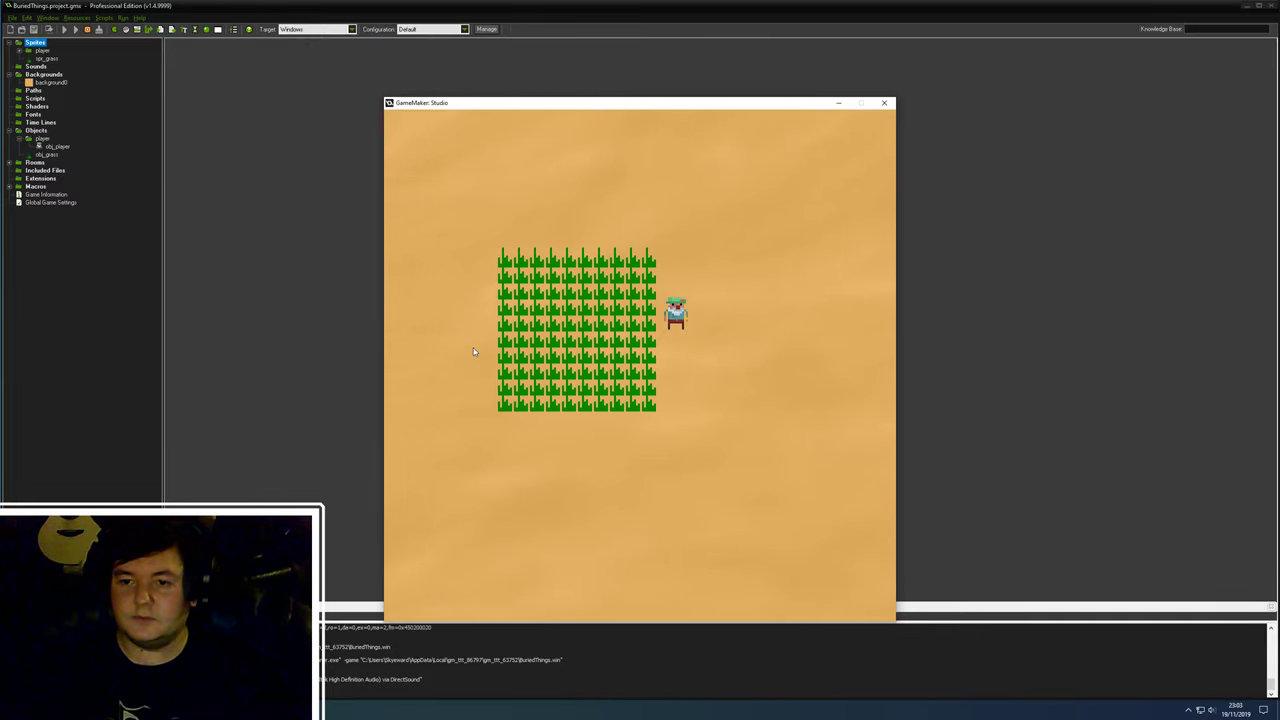
key(Left)
key(Up)
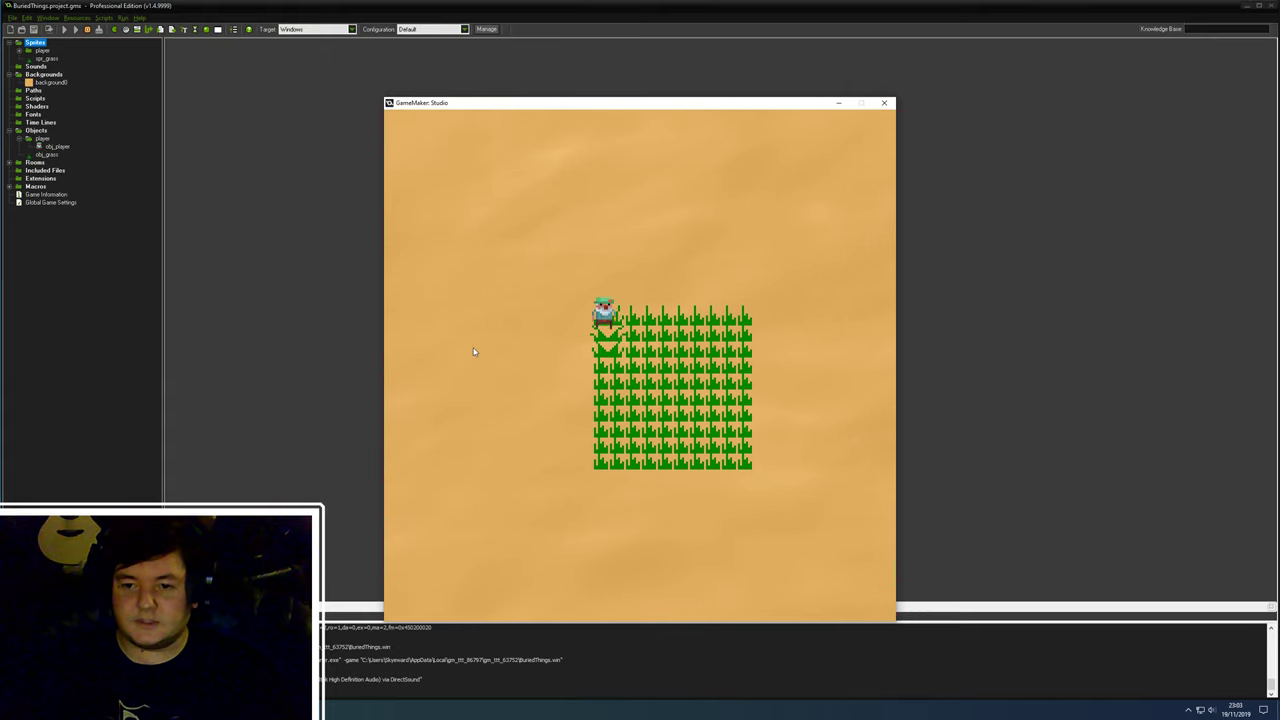
key(Right)
key(Down)
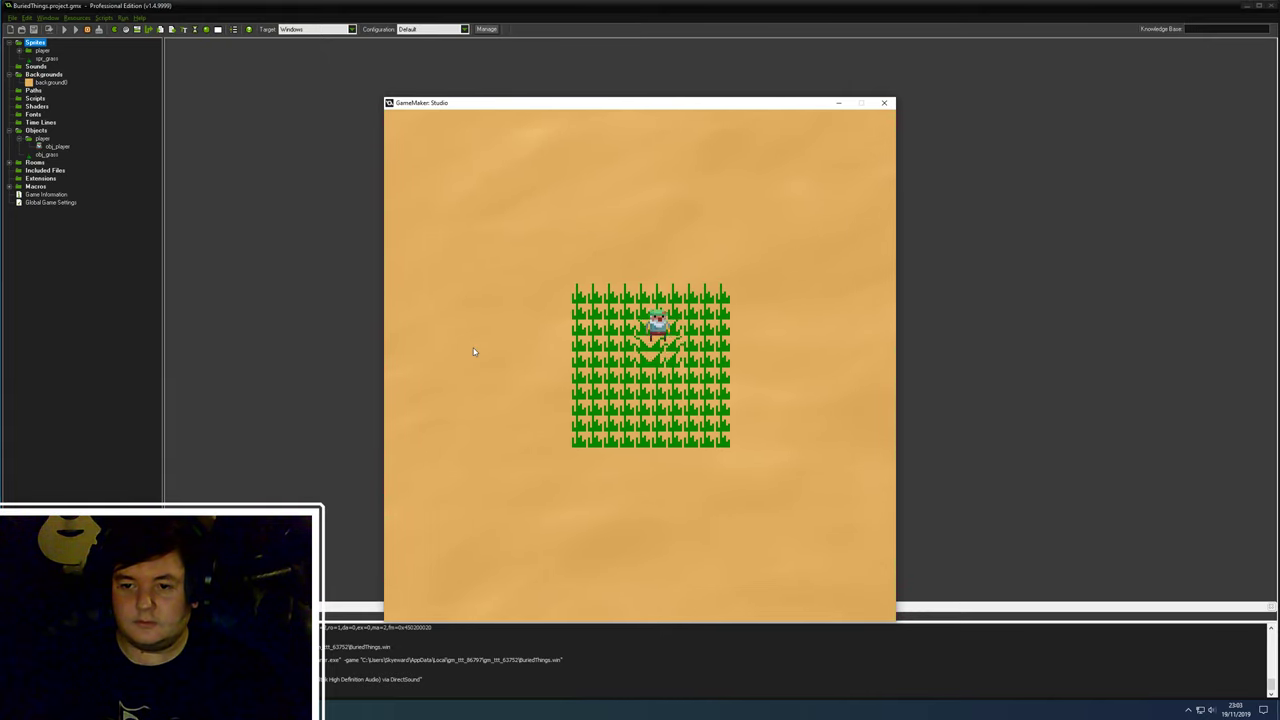
key(Right)
key(Up)
key(Left)
key(Down)
key(Right)
key(Right)
key(Down)
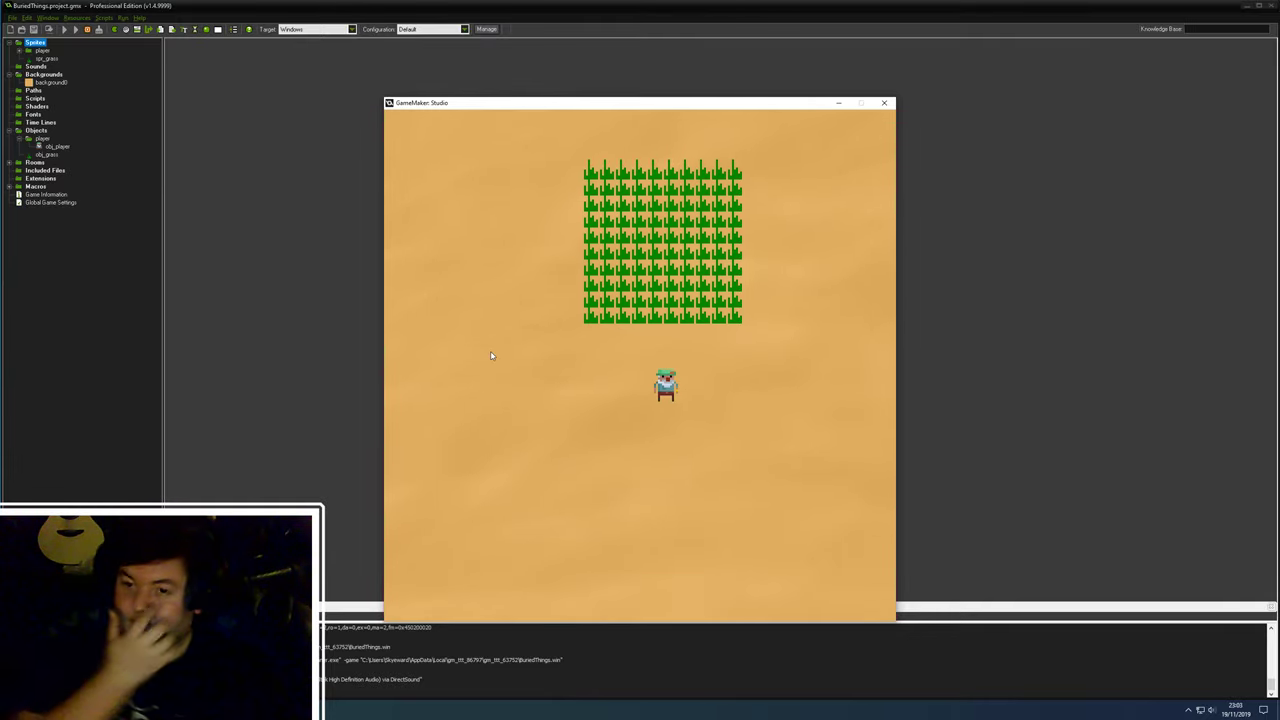
key(Up)
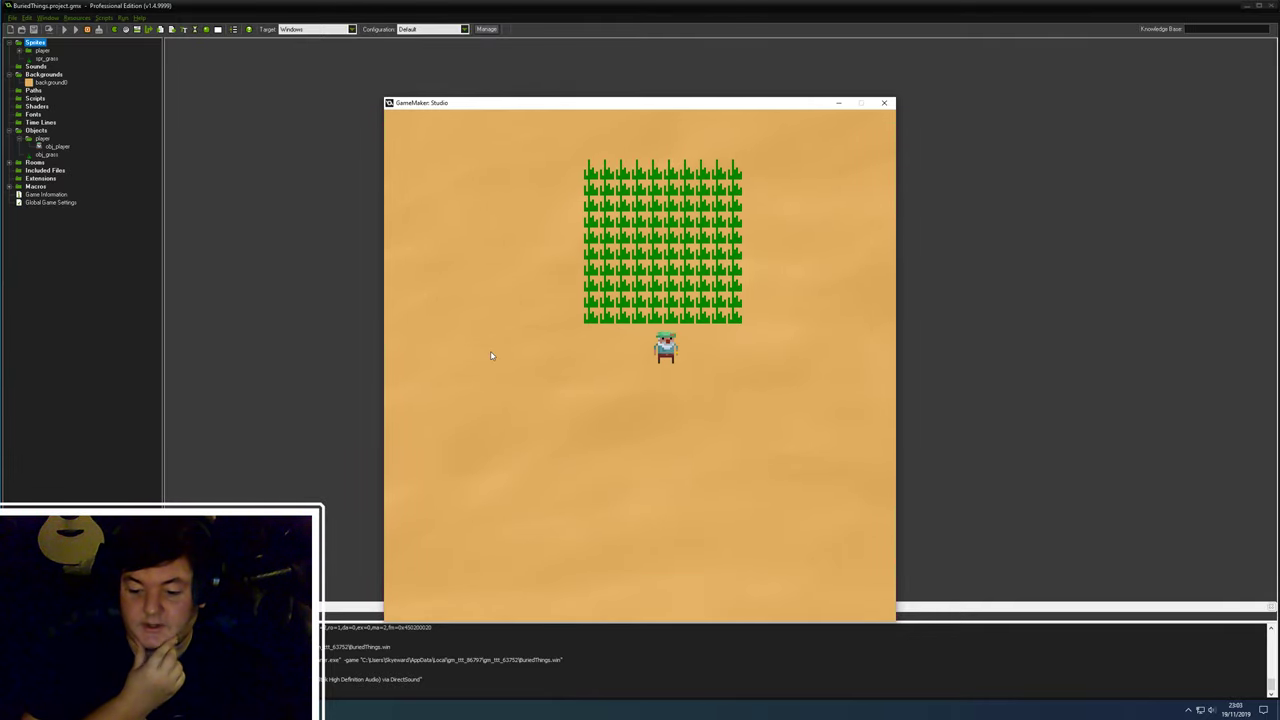
key(Up)
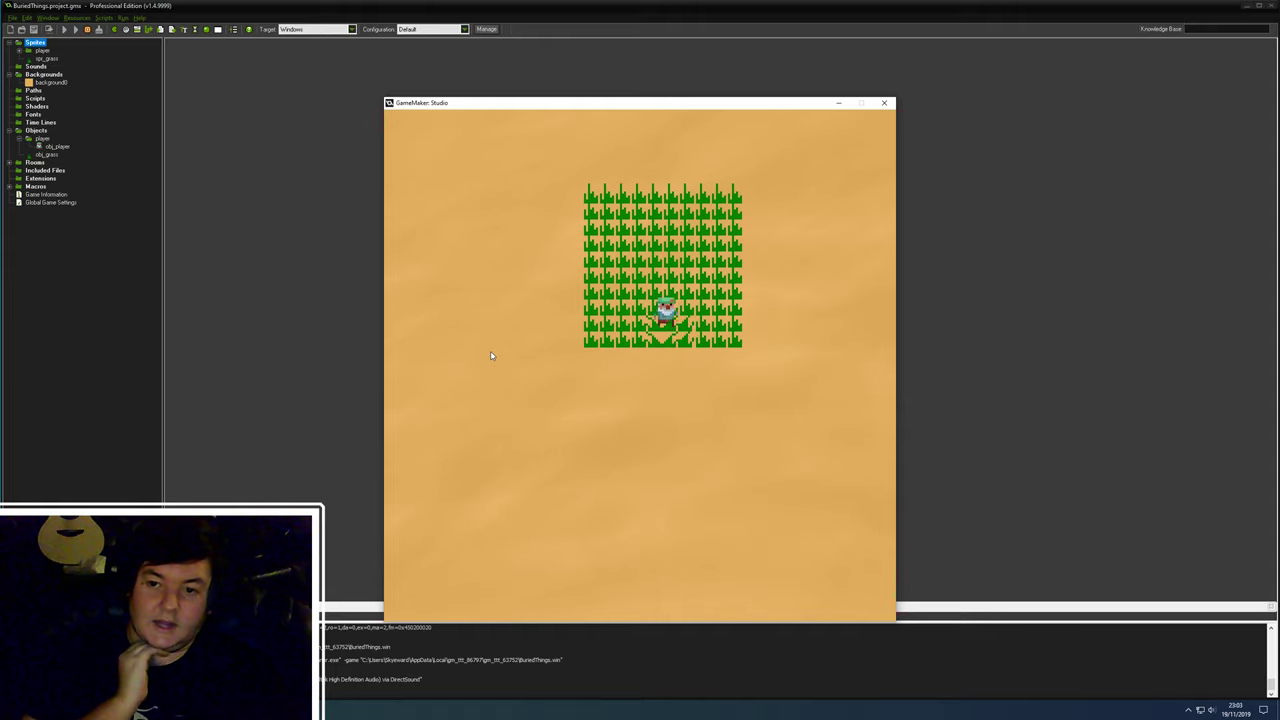
key(Down)
key(Left)
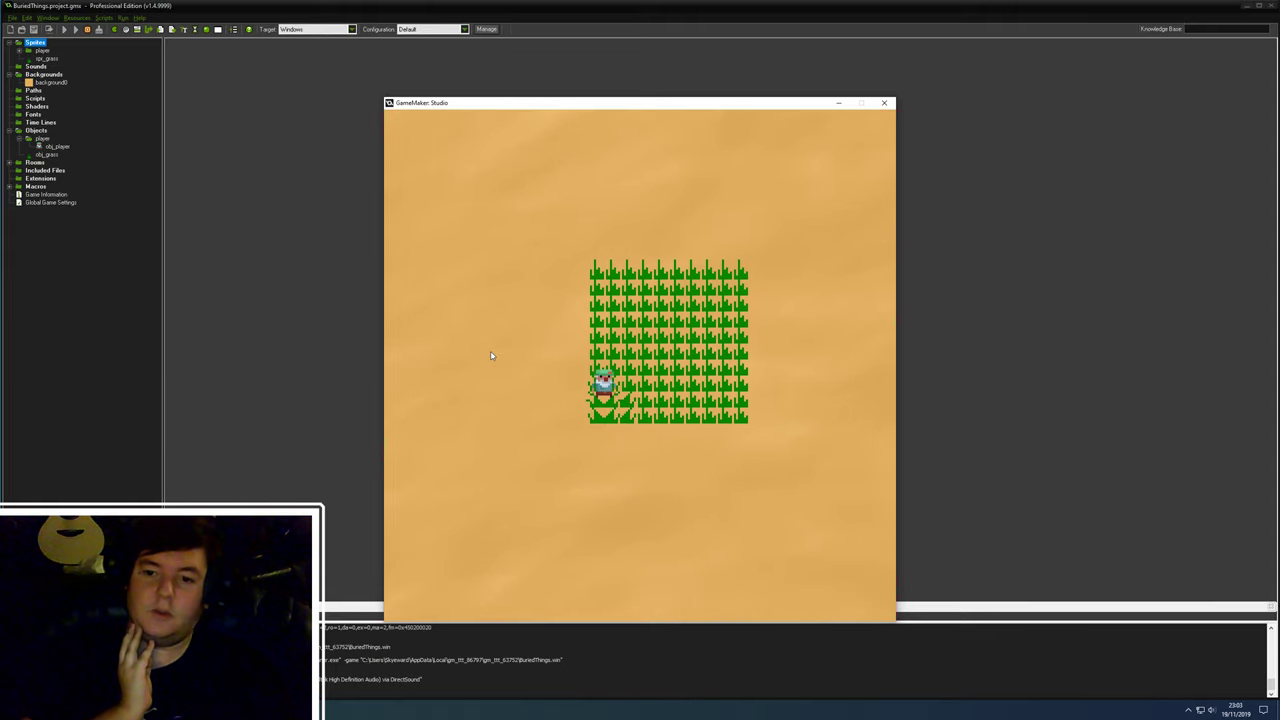
key(Right)
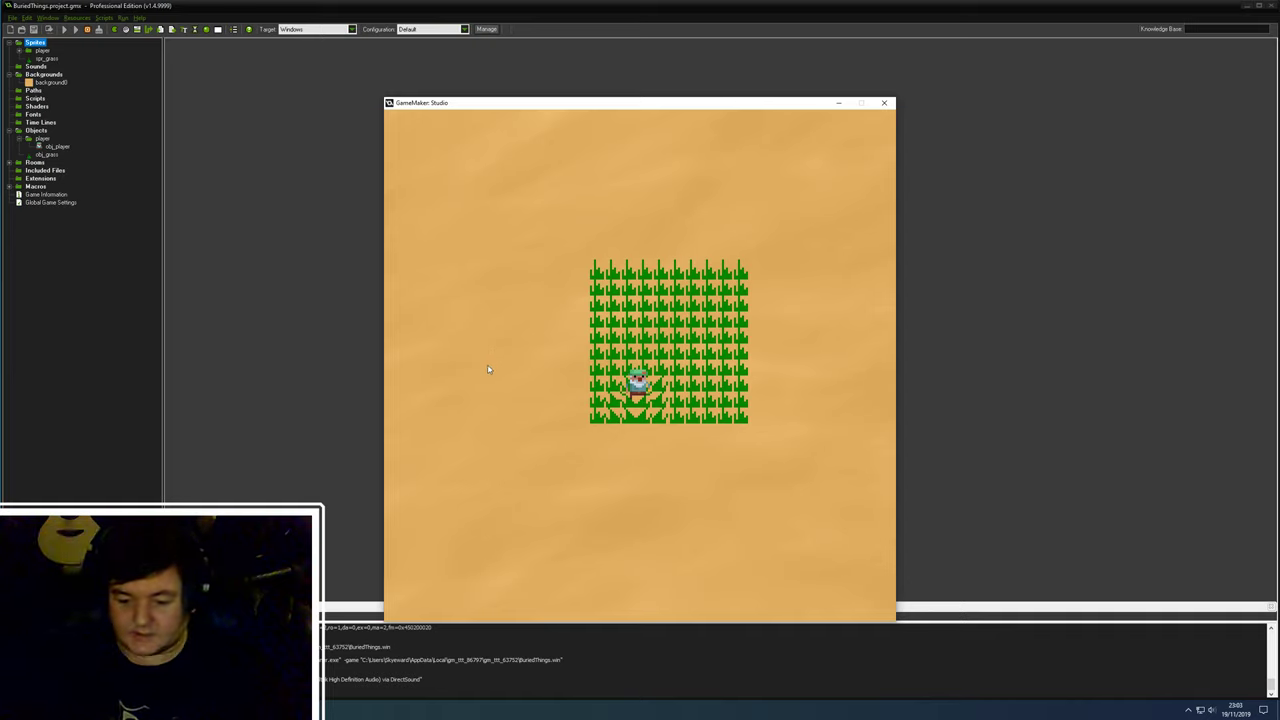
key(Up)
key(Right)
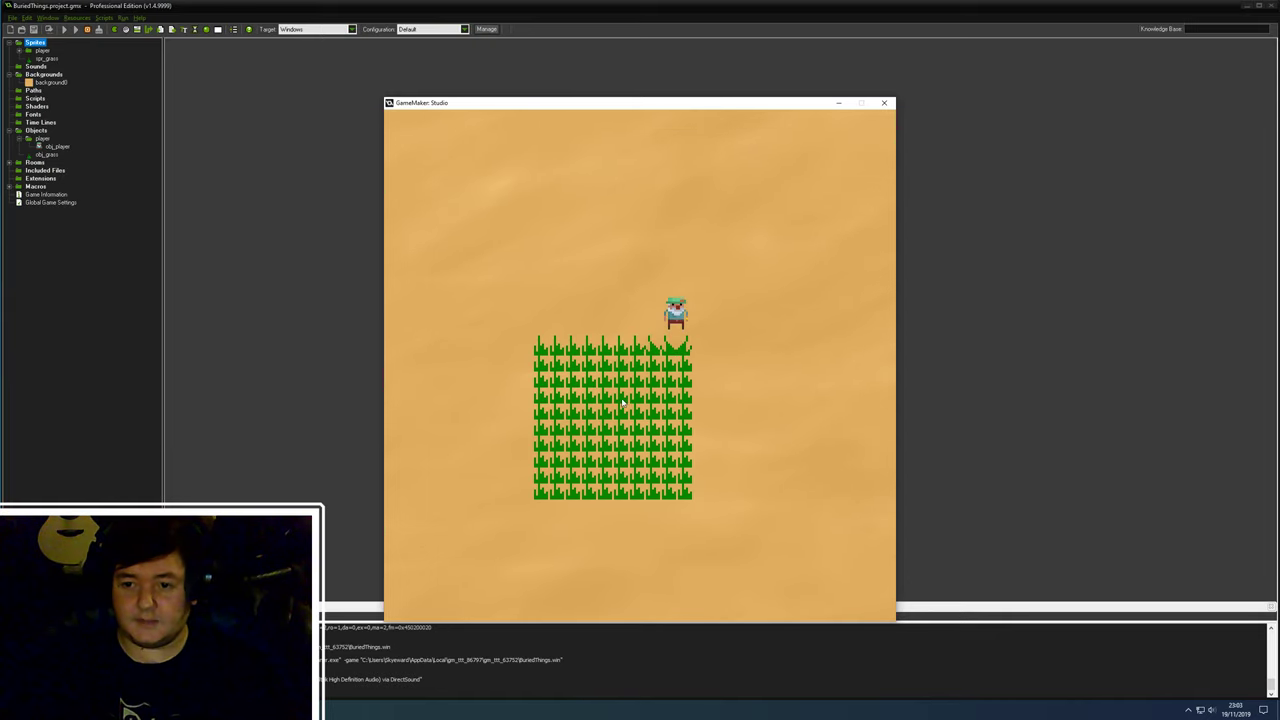
key(Left)
key(Down)
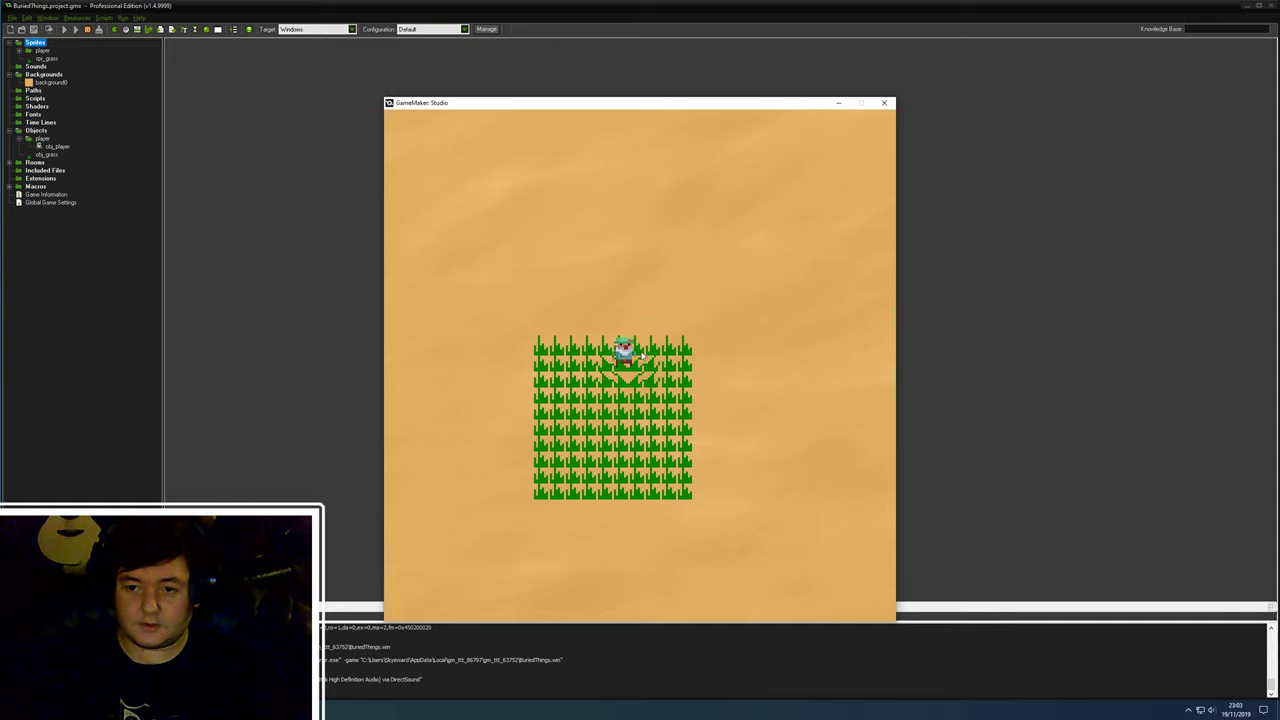
key(Down)
key(Right)
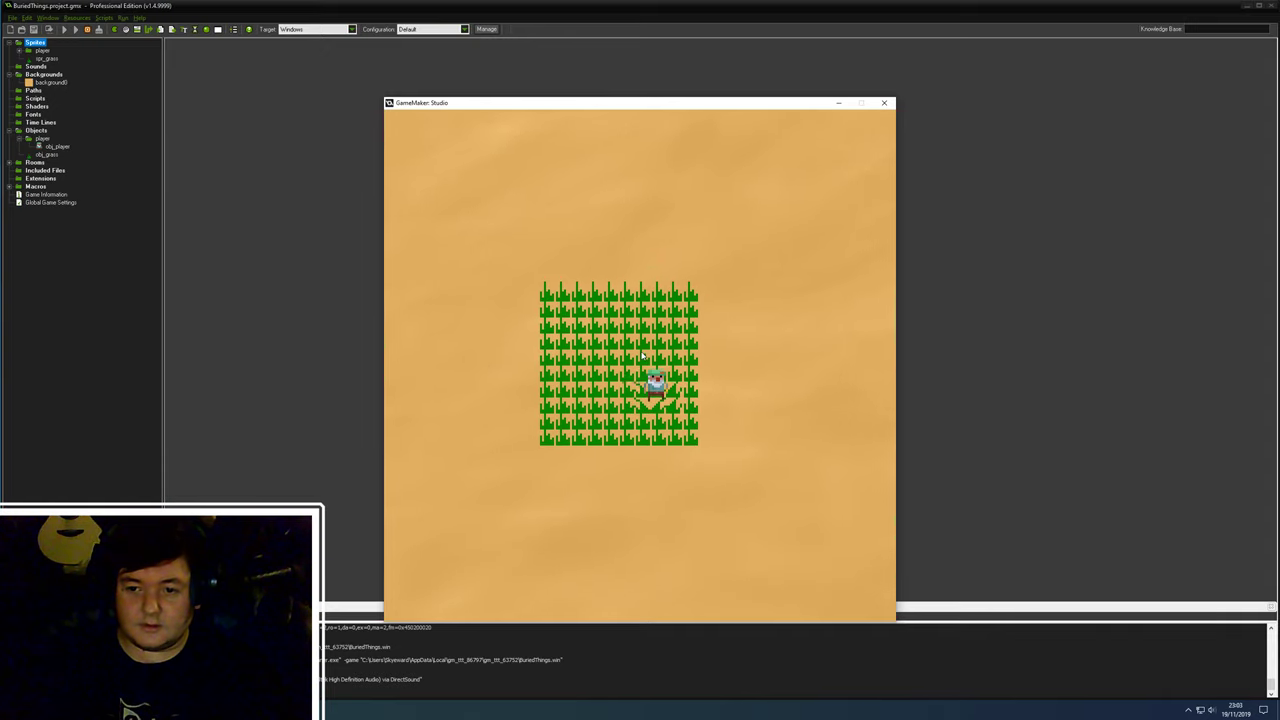
key(Up)
key(Left)
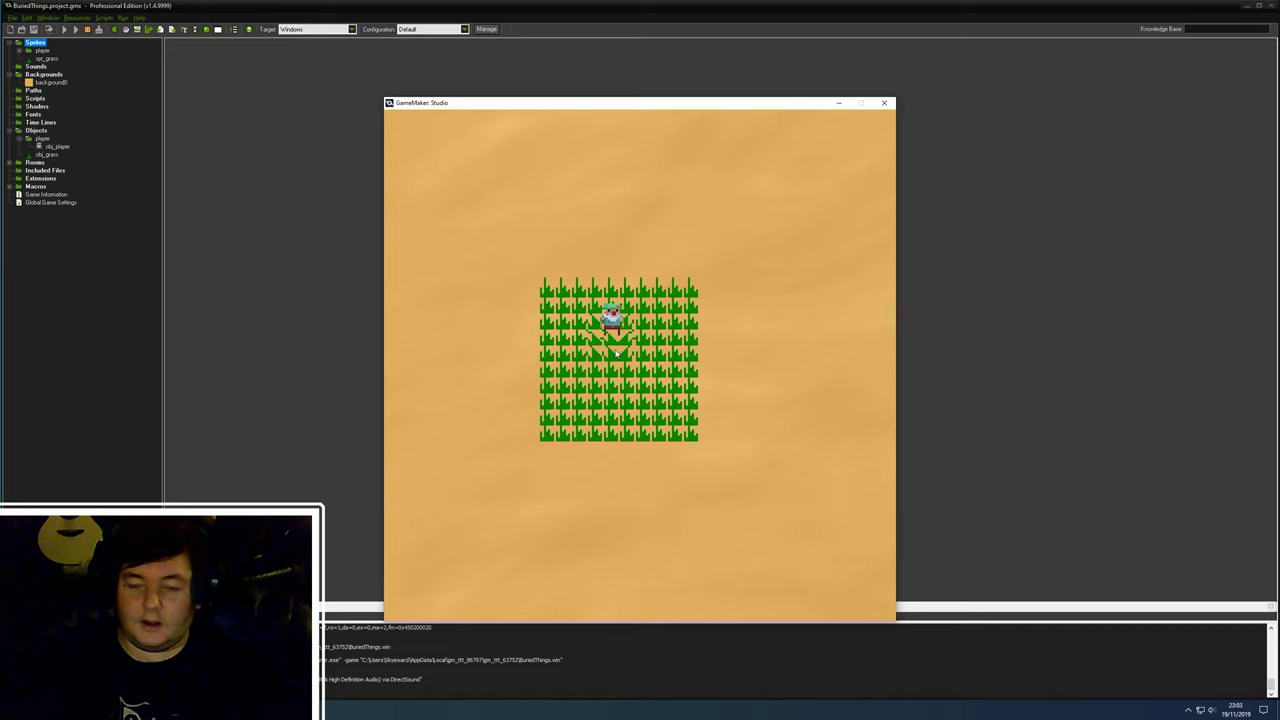
key(Up)
key(Left)
key(Down)
key(Right)
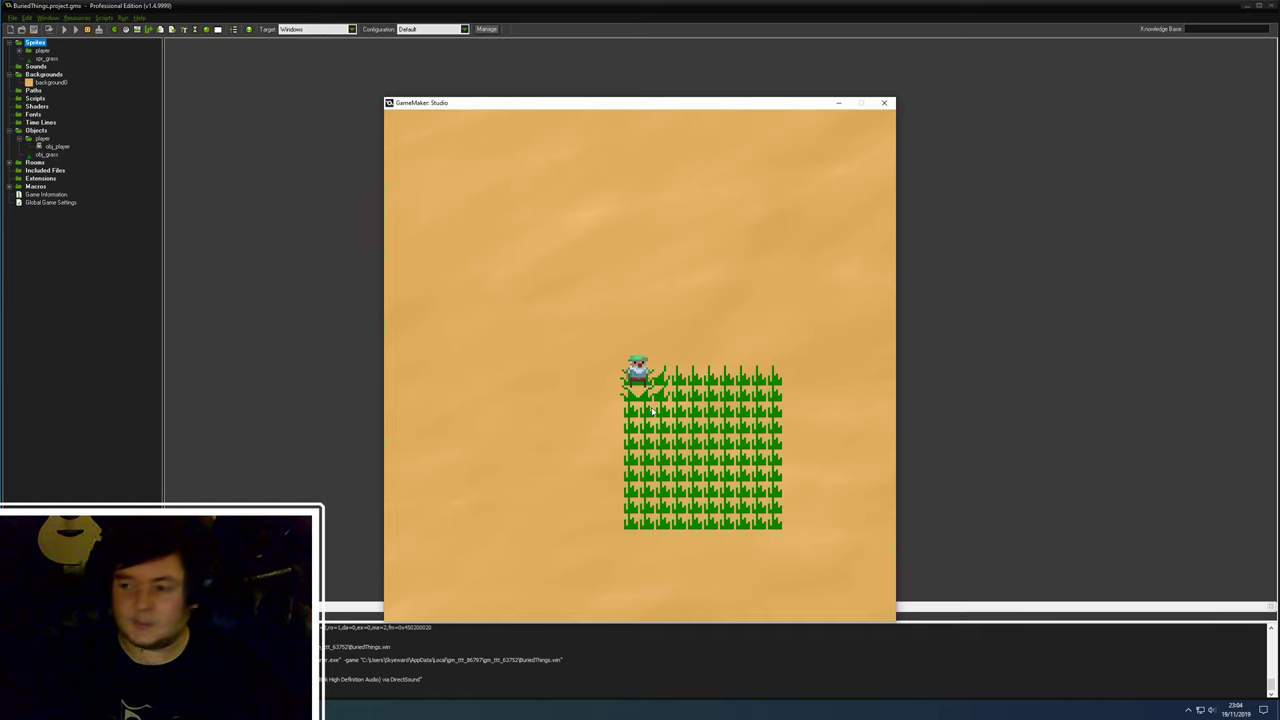
key(Down)
key(Right)
key(Up)
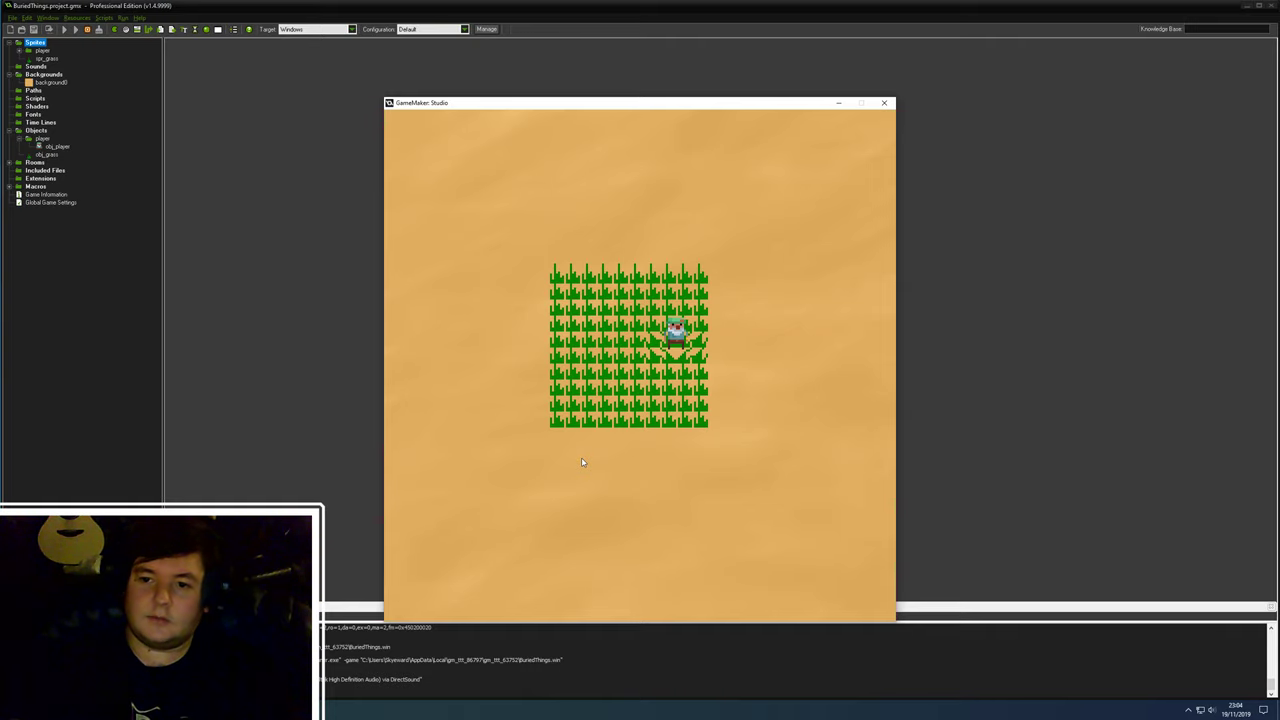
key(Up)
key(Left)
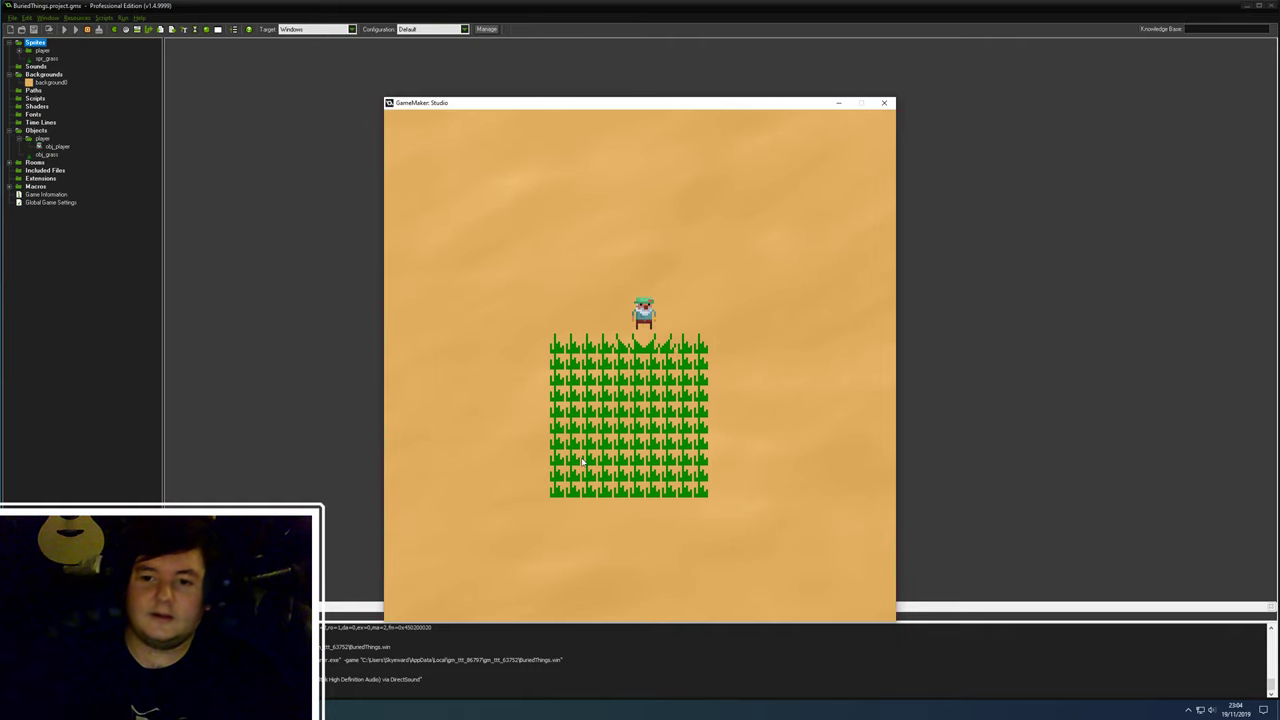
key(Left)
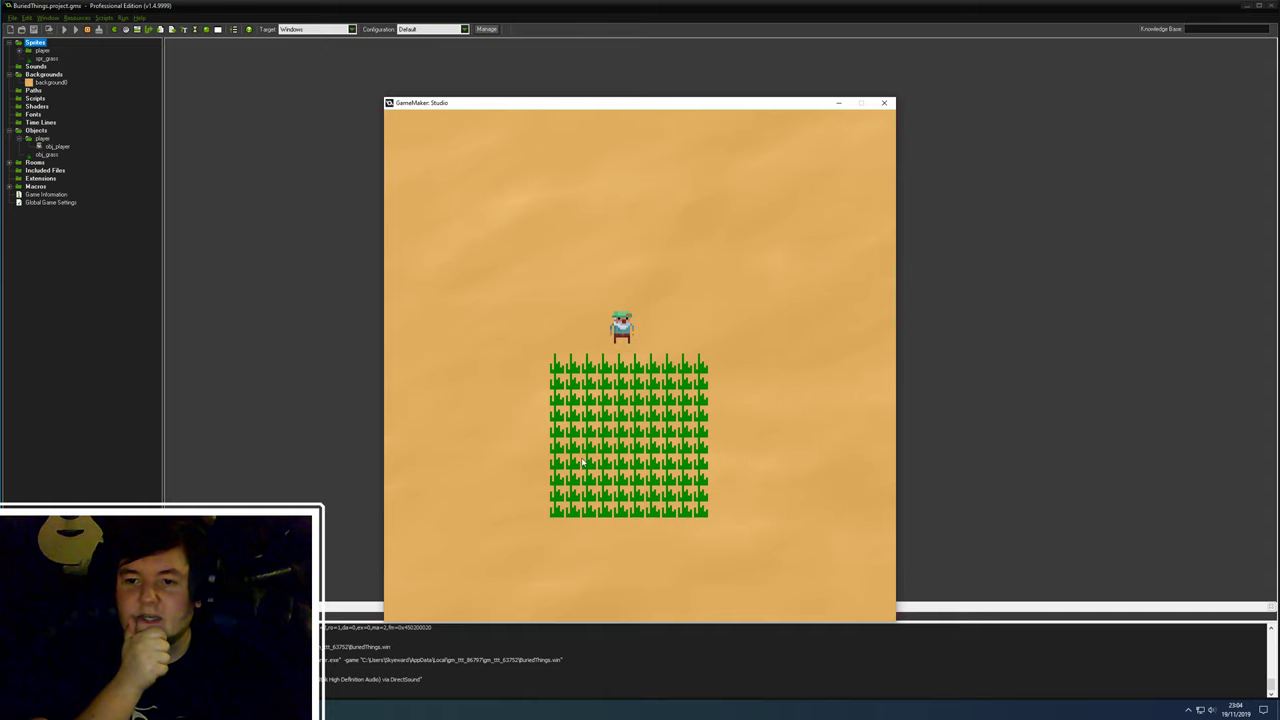
key(Up)
key(Down)
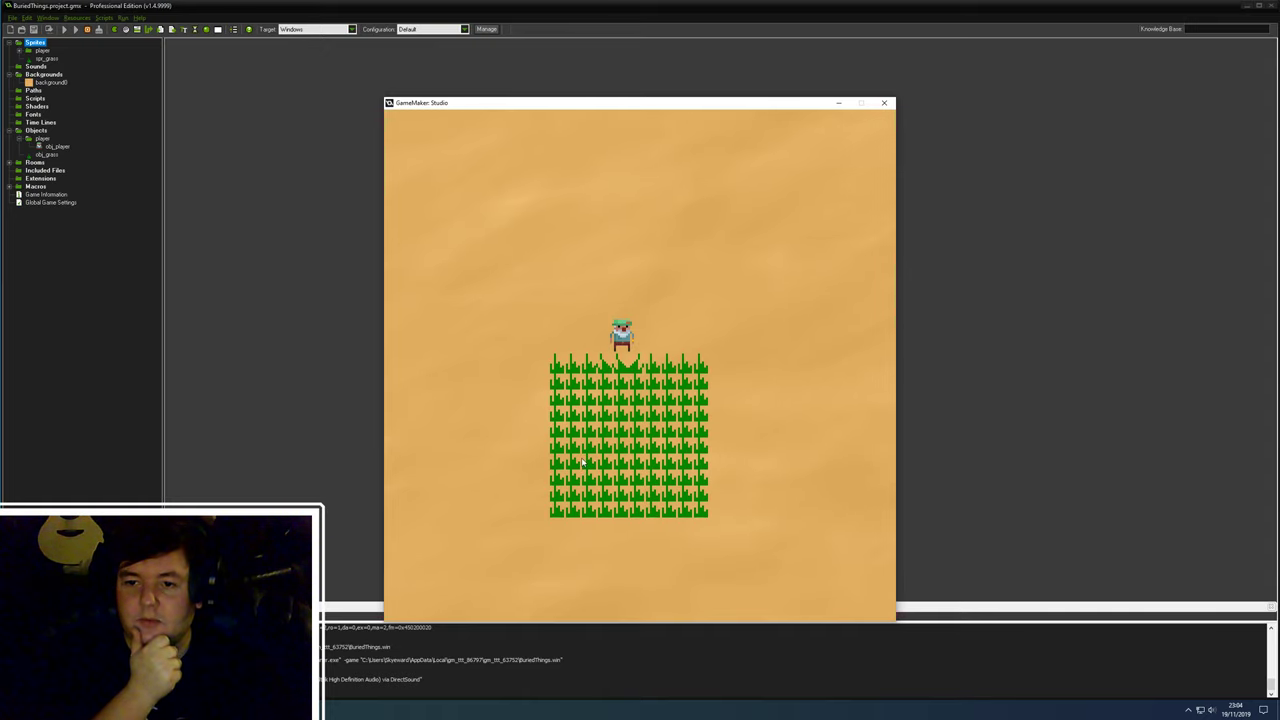
key(Down)
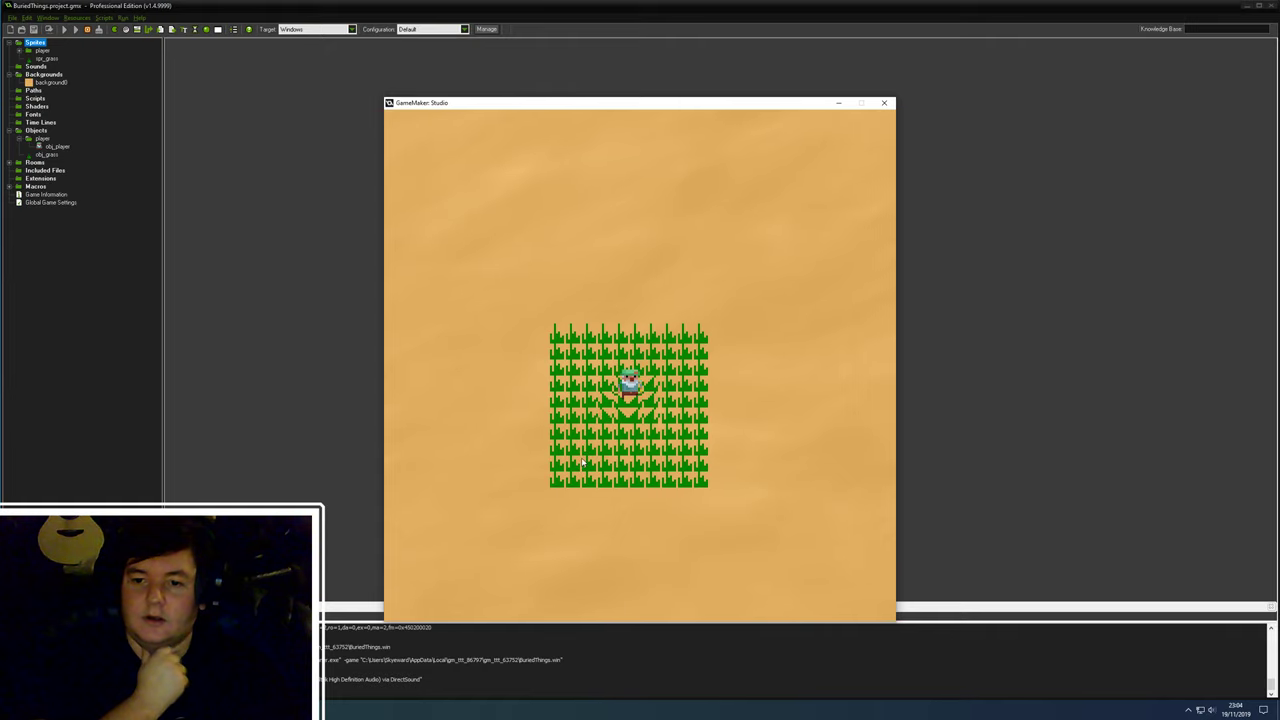
key(Down)
key(Left)
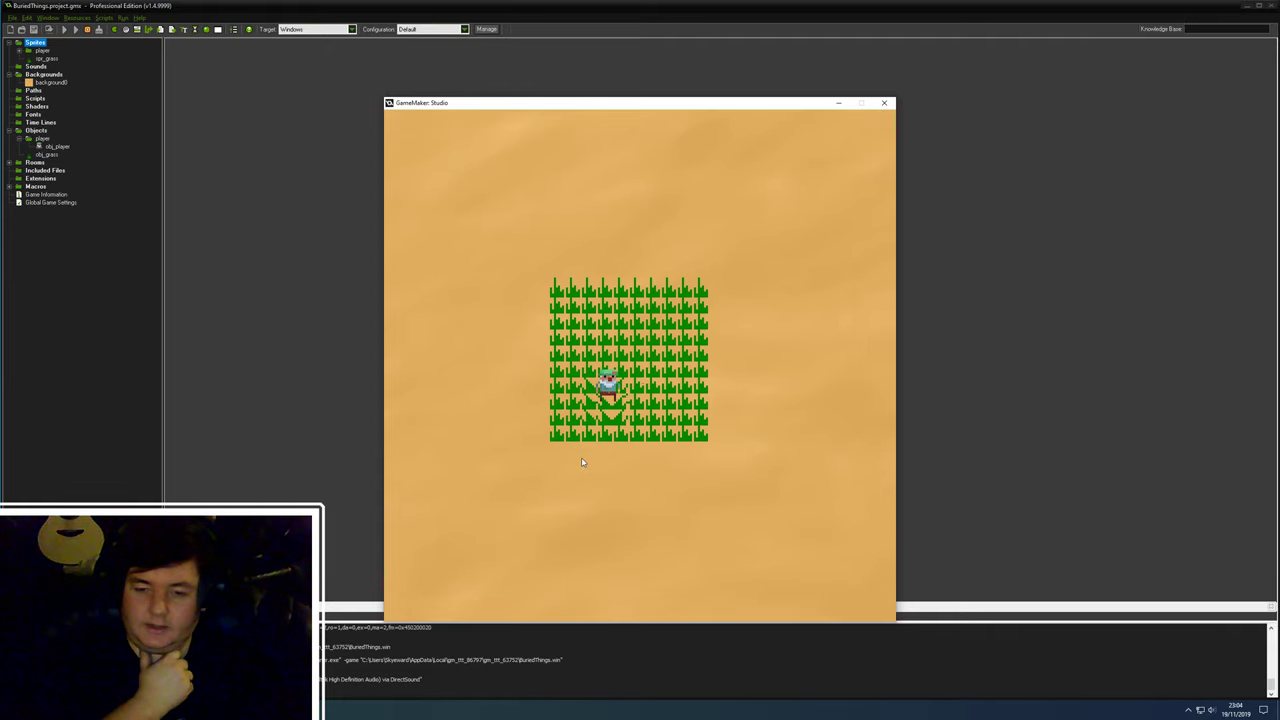
key(Down)
key(Down)
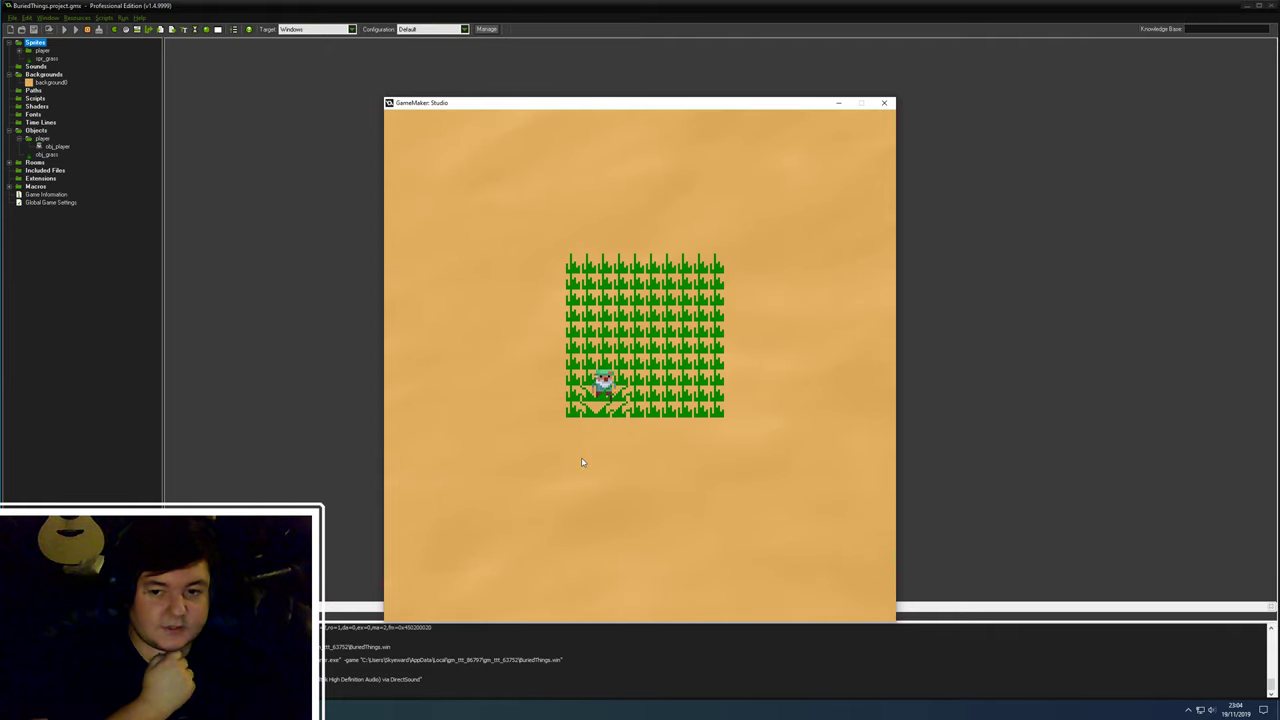
key(Down)
key(Left)
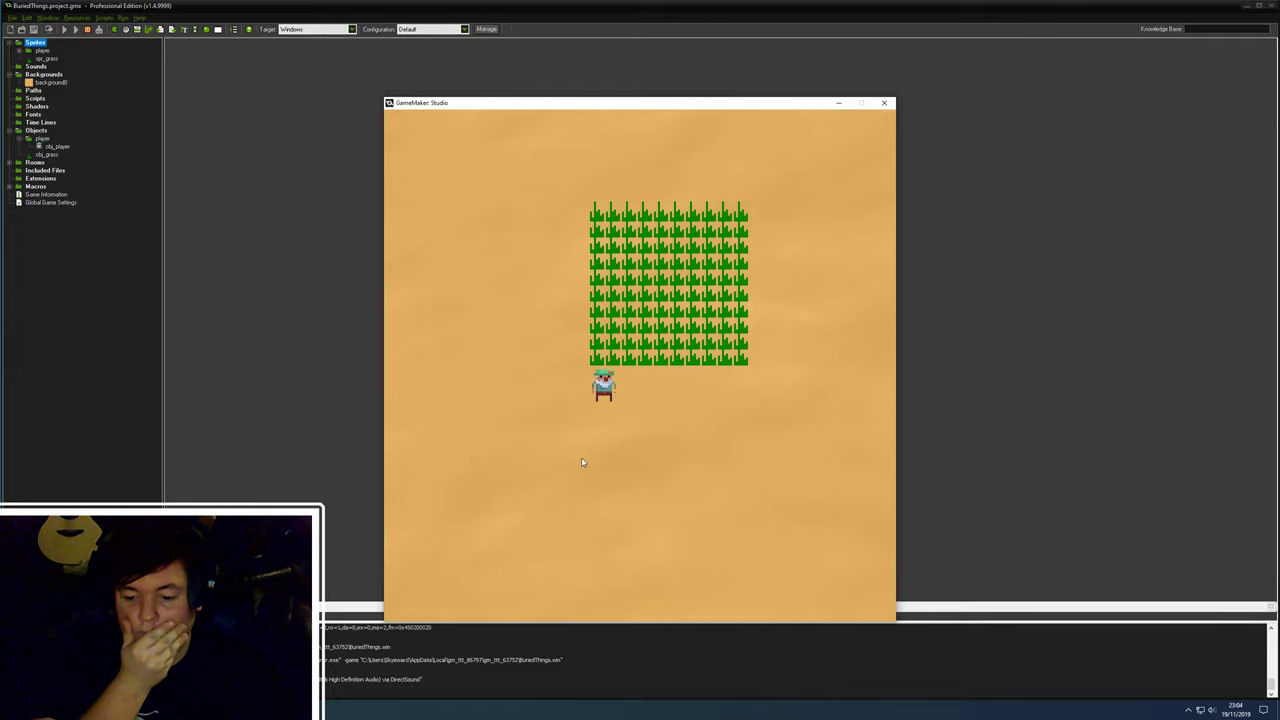
key(Up)
key(Right)
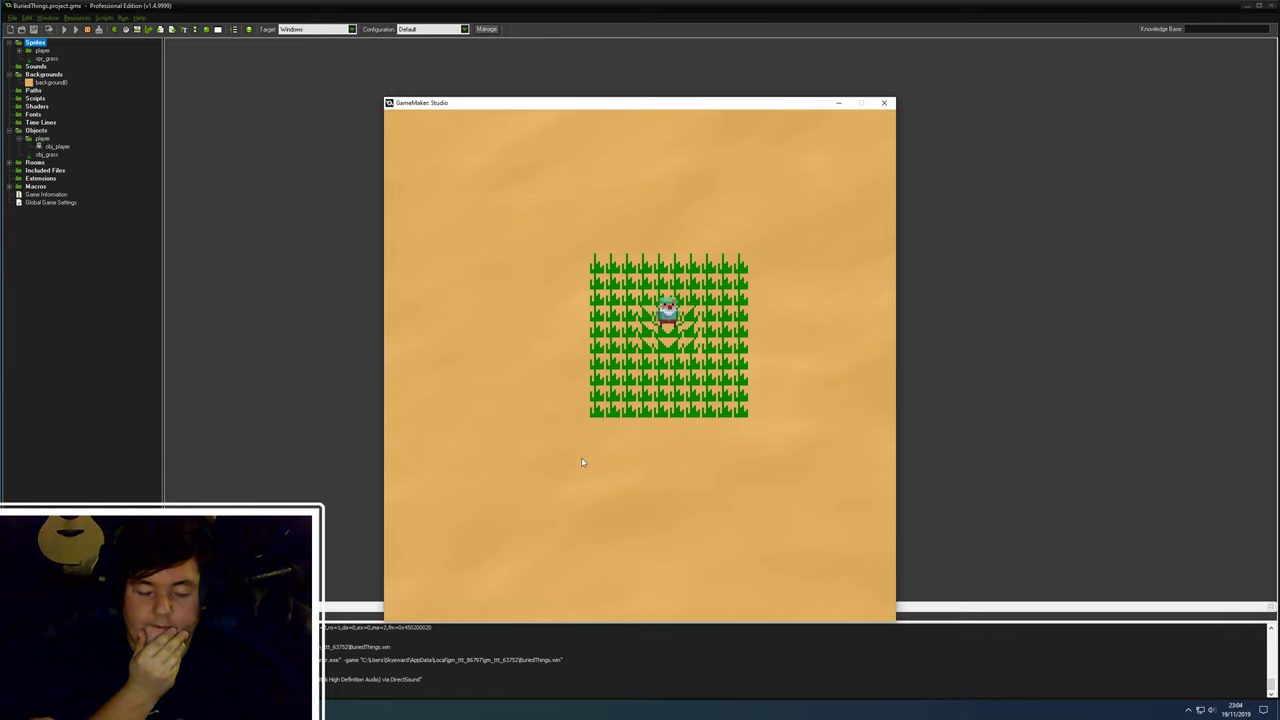
key(Up)
key(Left)
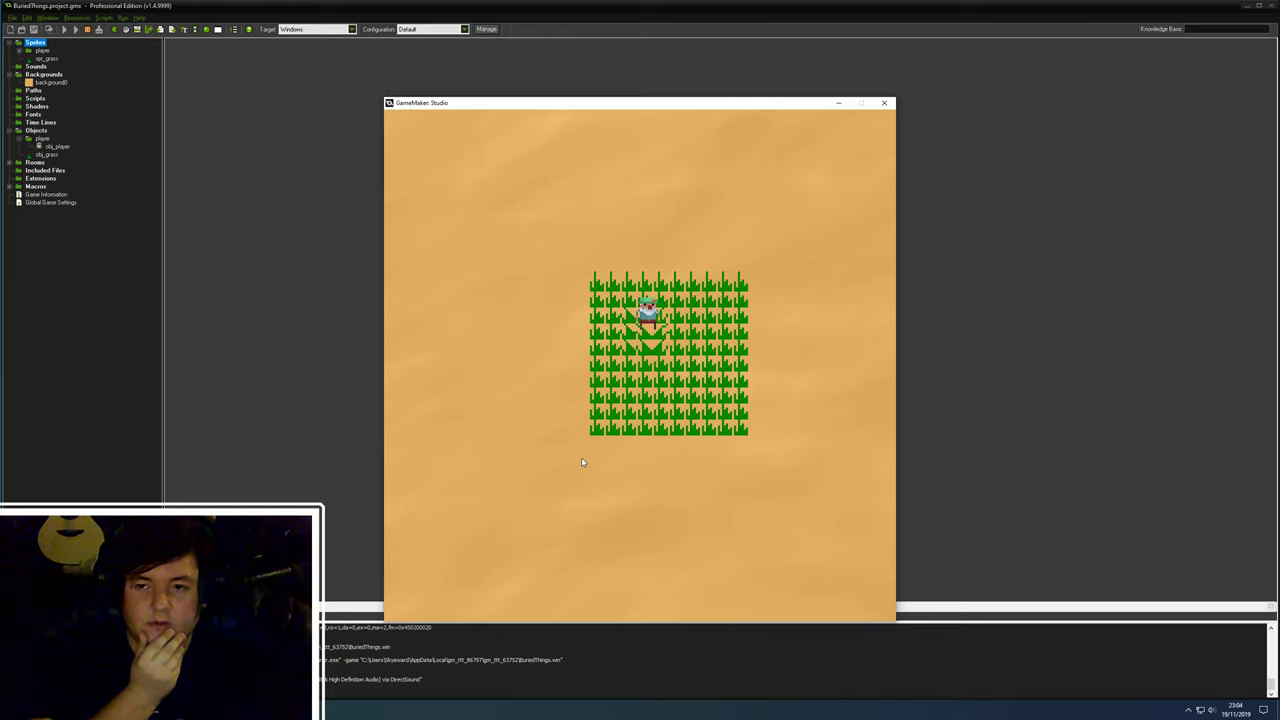
key(Right)
key(Up)
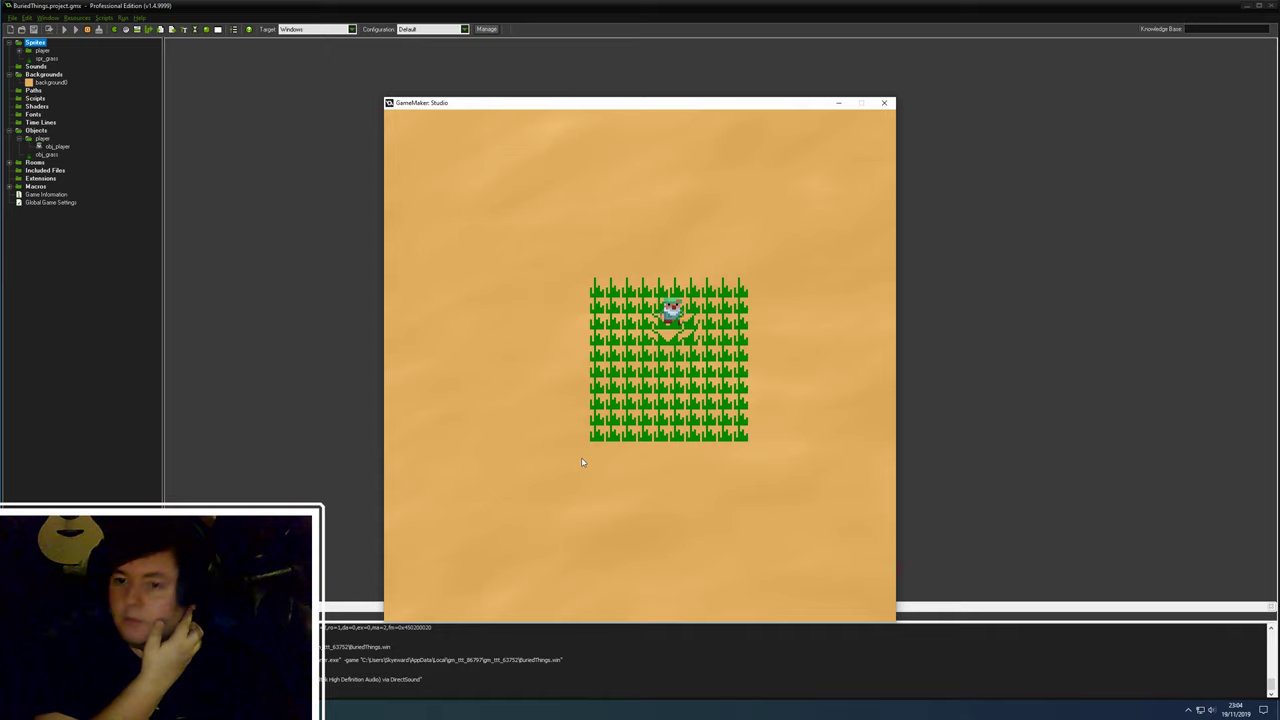
- Walk the player back and forth through the grass patch and out past its lower-right corner to examine how the blades bend
key(Right)
key(Right)
key(Up)
key(Down)
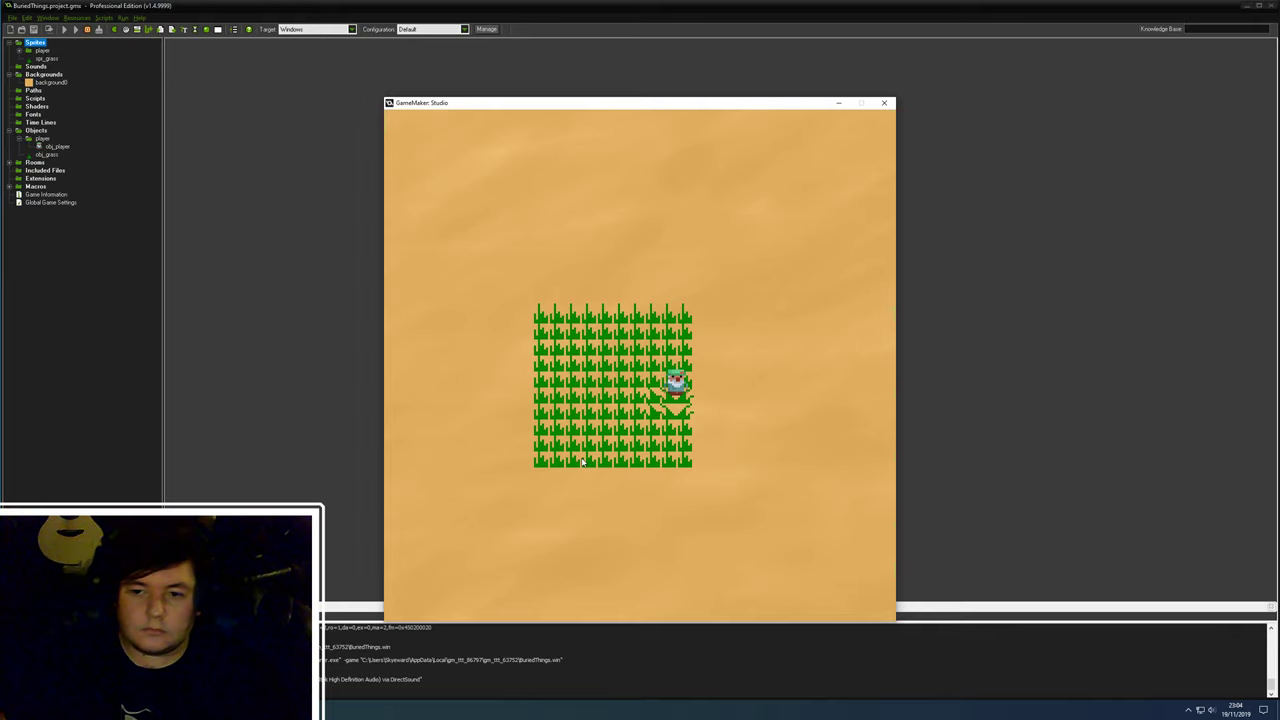
key(Right)
key(Left)
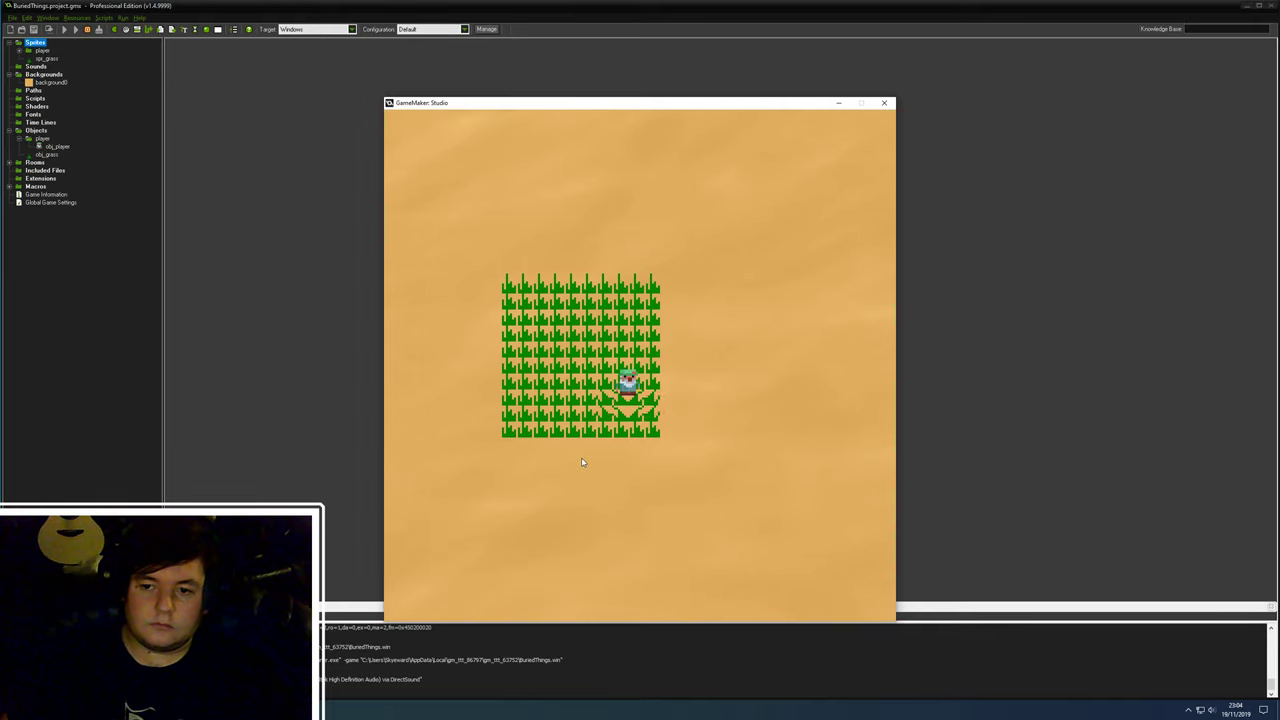
key(Up)
key(Right)
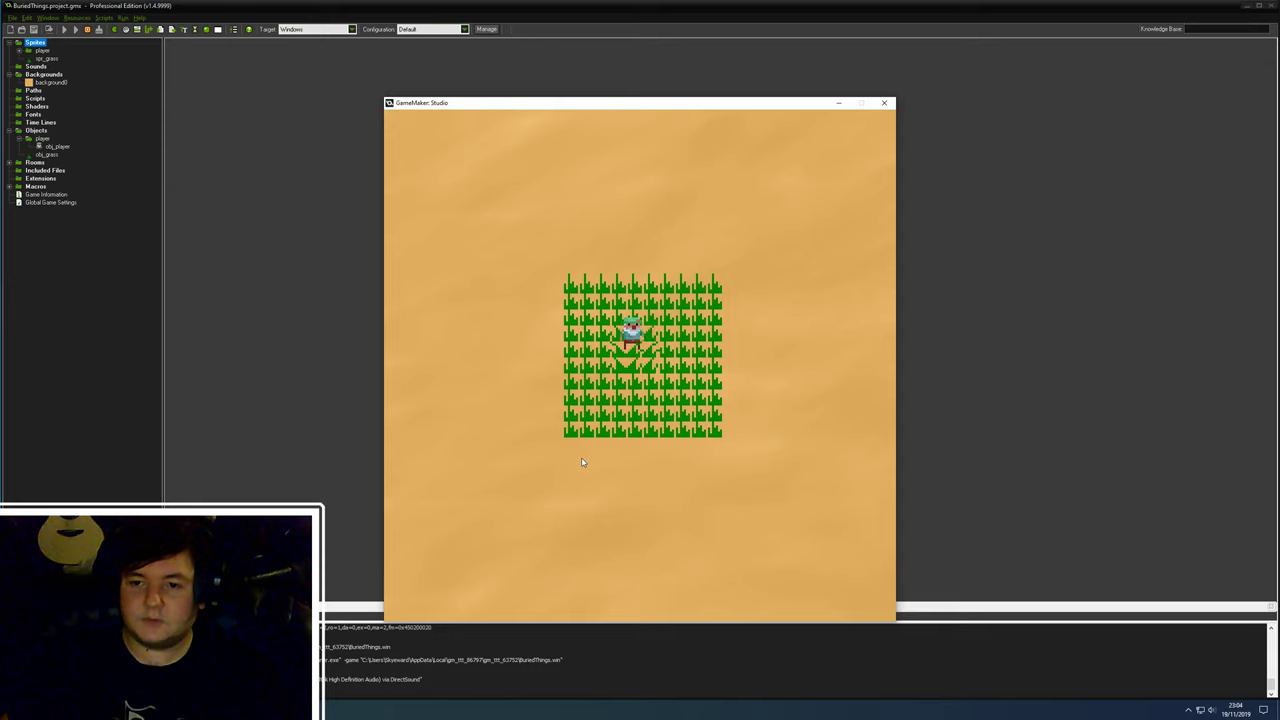
key(Up)
key(Up)
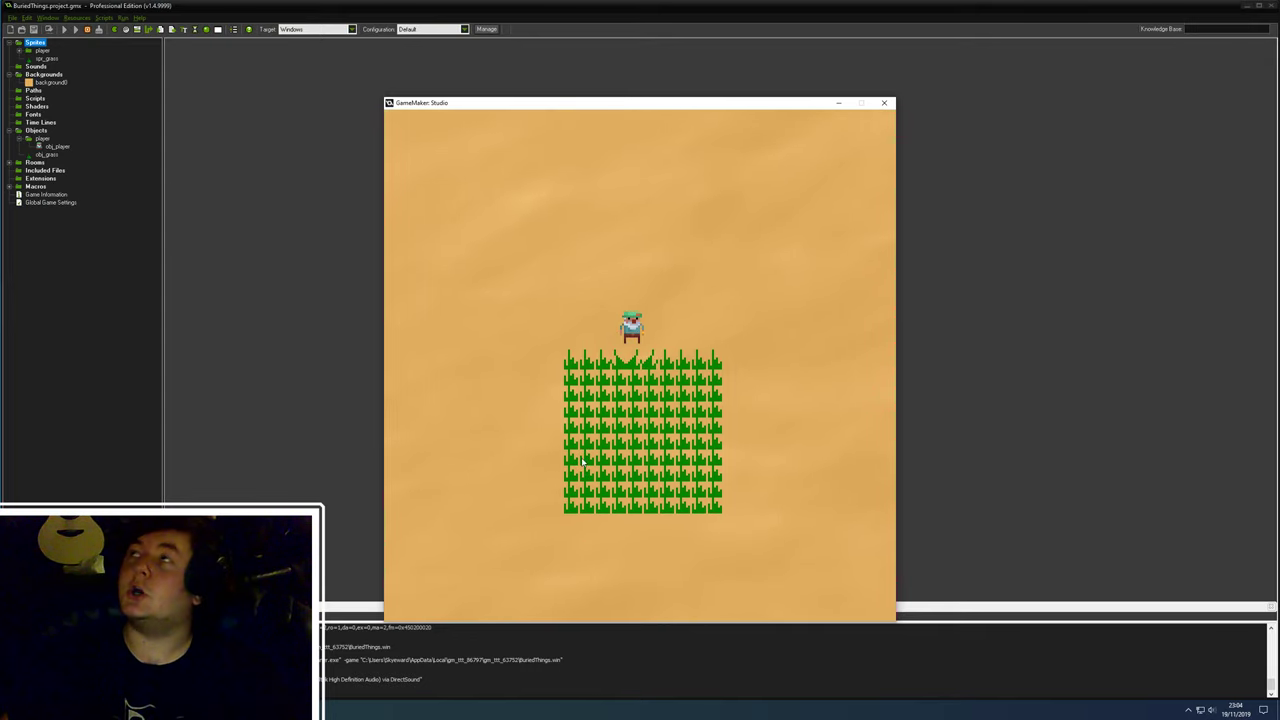
key(Down)
key(Up)
key(Down)
key(Down)
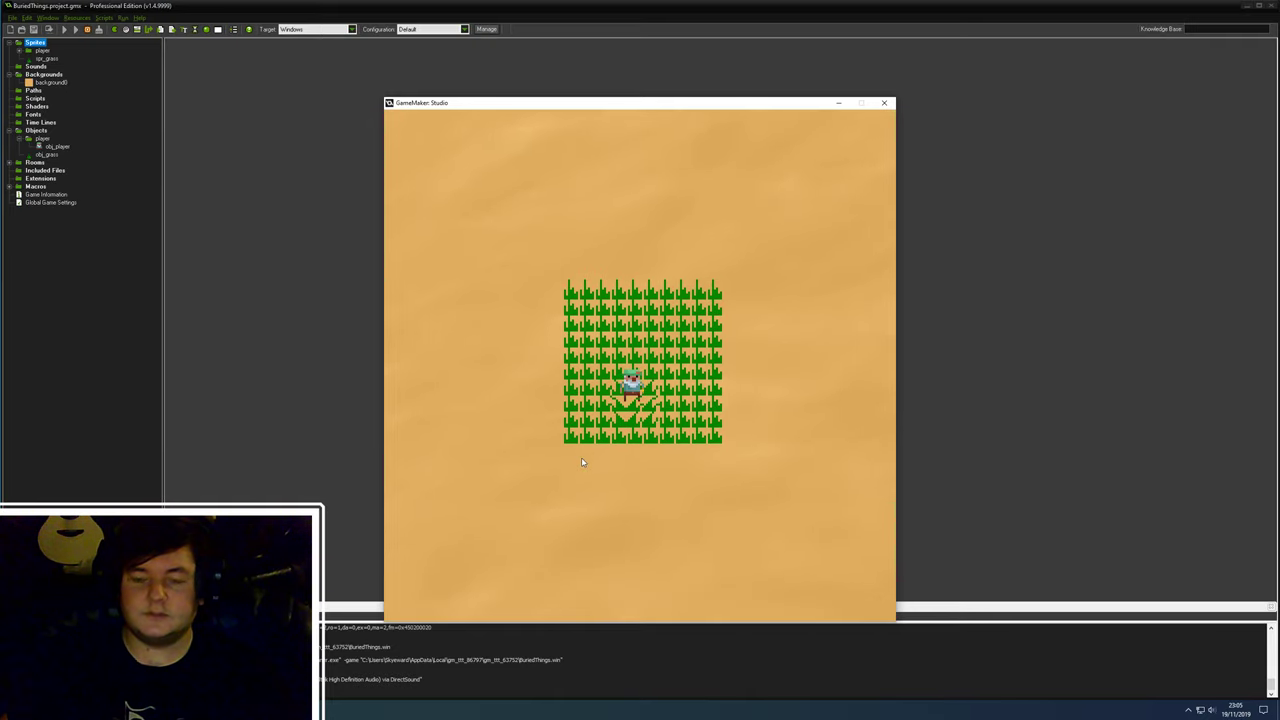
key(Up)
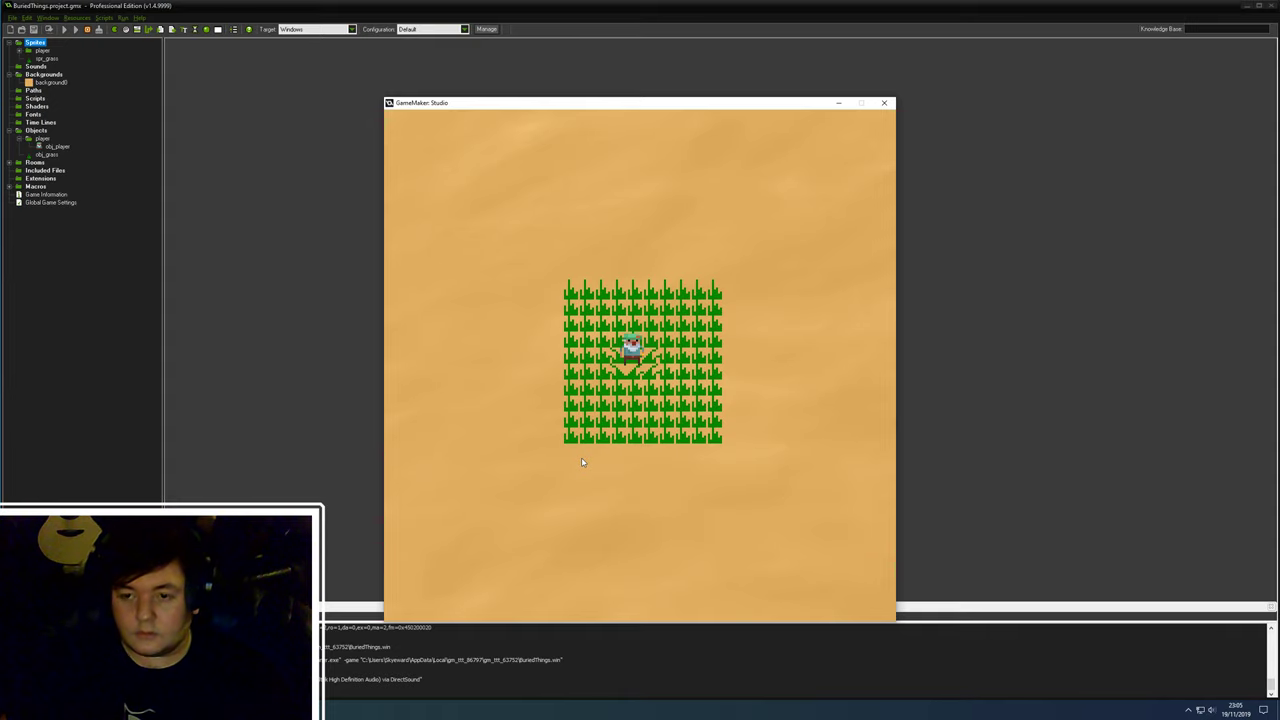
key(Right)
key(Down)
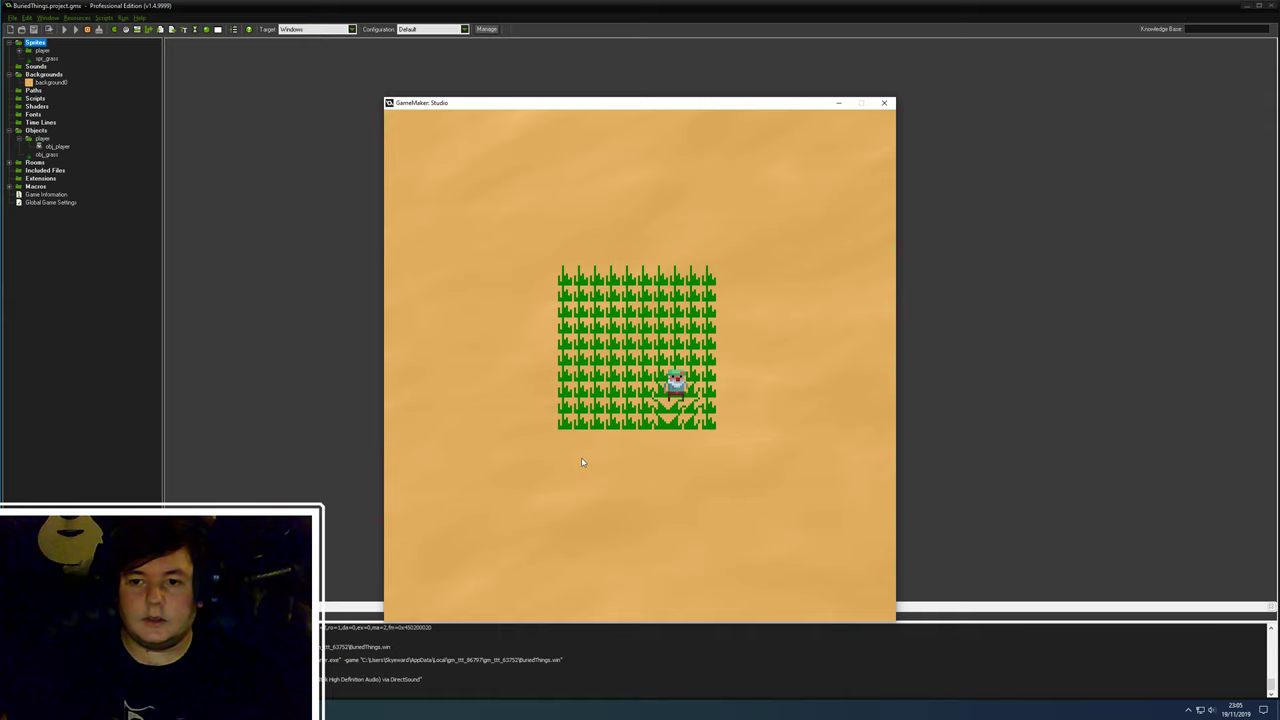
key(Right)
key(Down)
key(Up)
key(Left)
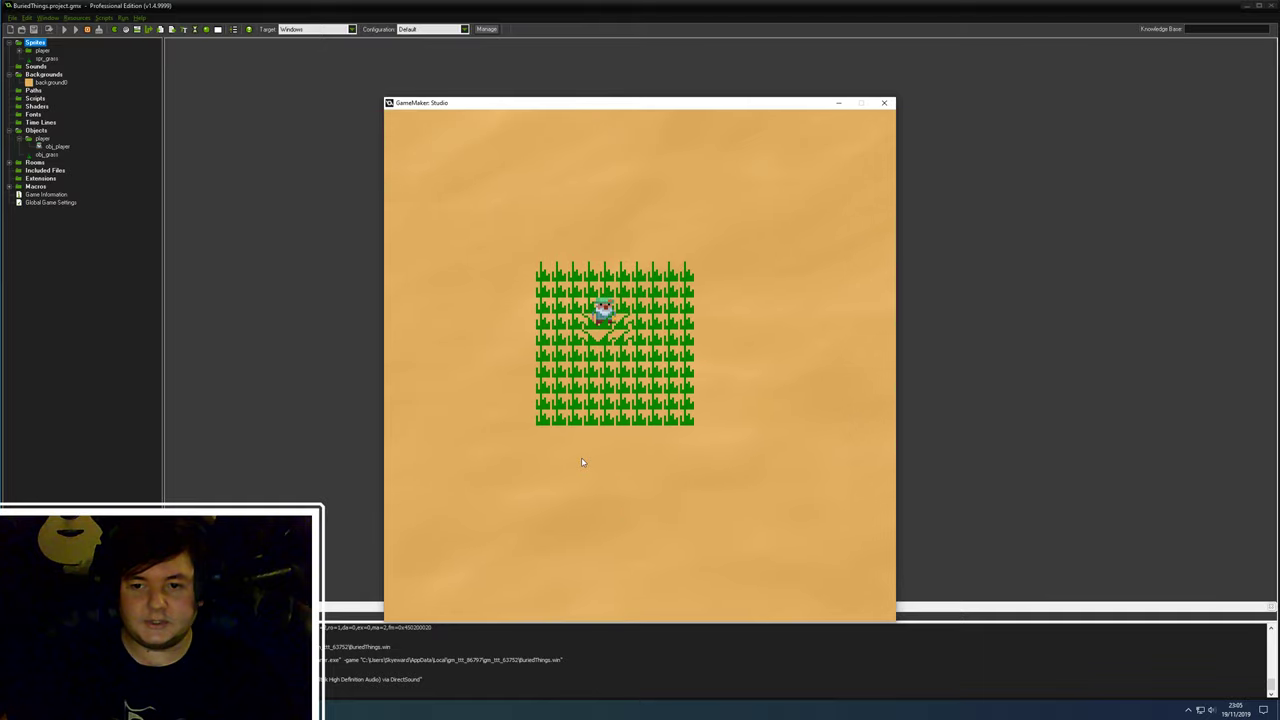
key(Up)
key(Left)
key(Down)
key(Right)
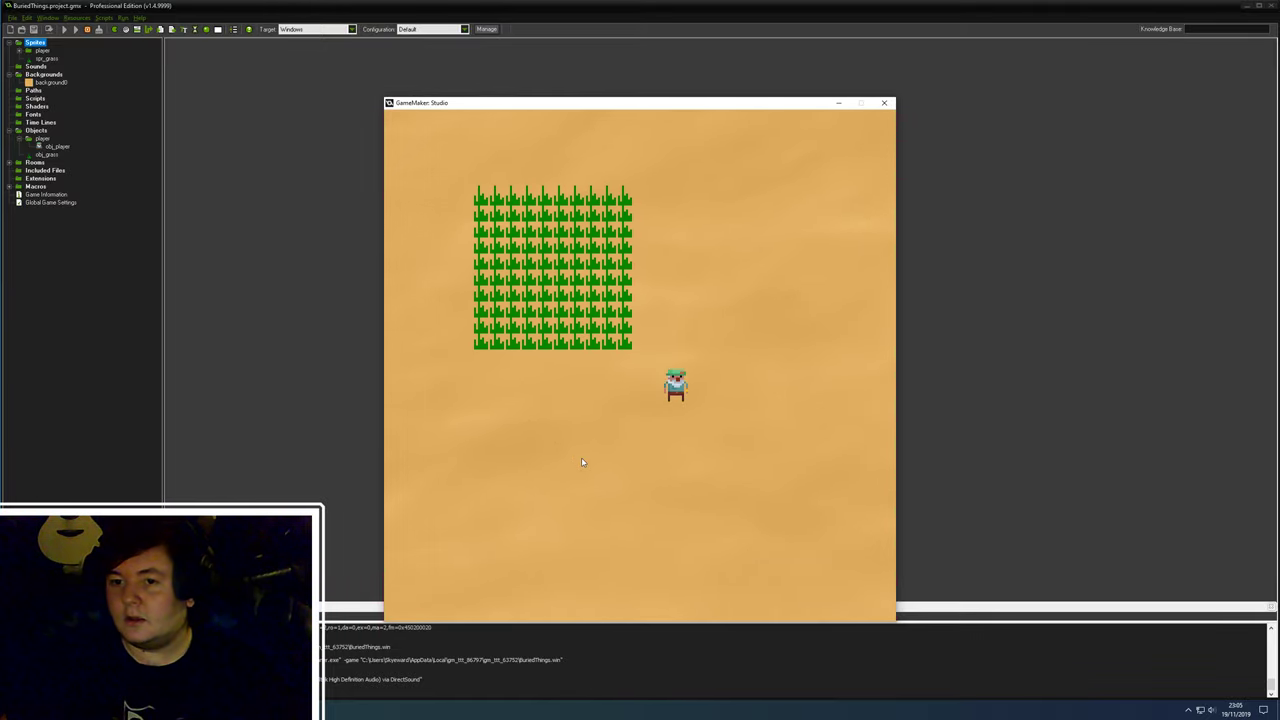
- Walk the player back into the grass, circle inside it, and leave past its upper-left corner to check the grass reaction
key(Up)
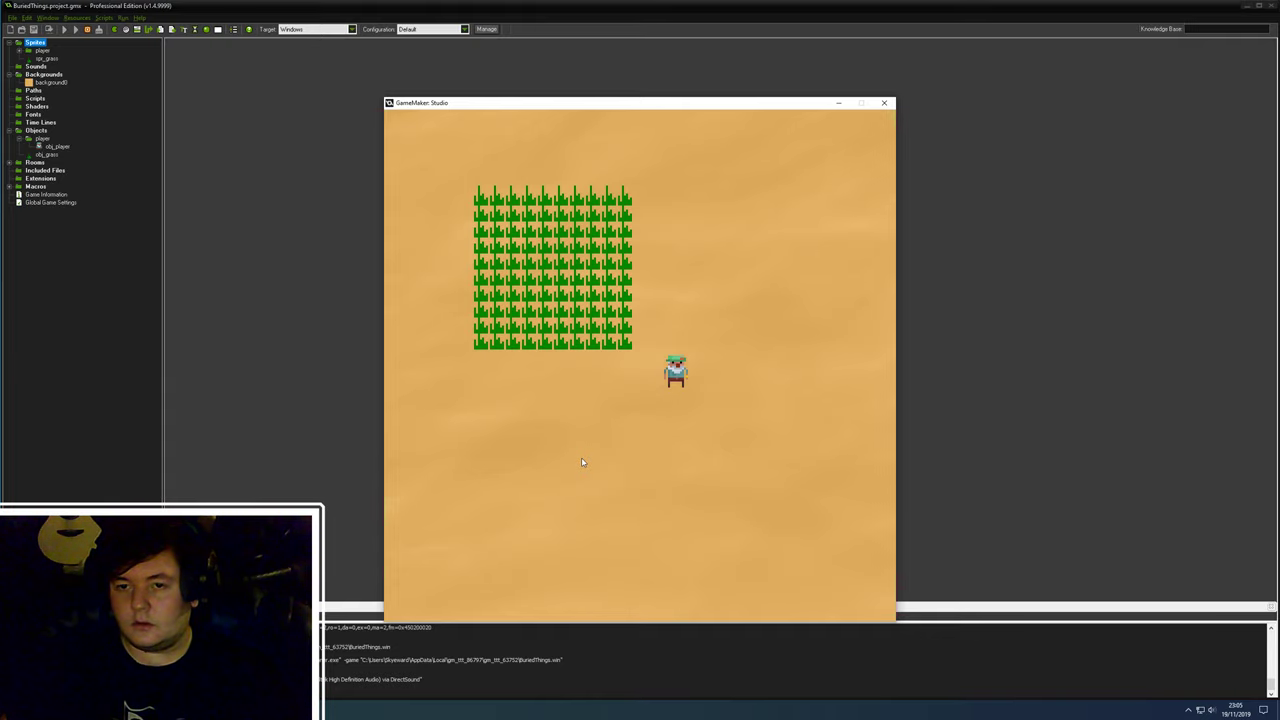
key(Up)
key(Left)
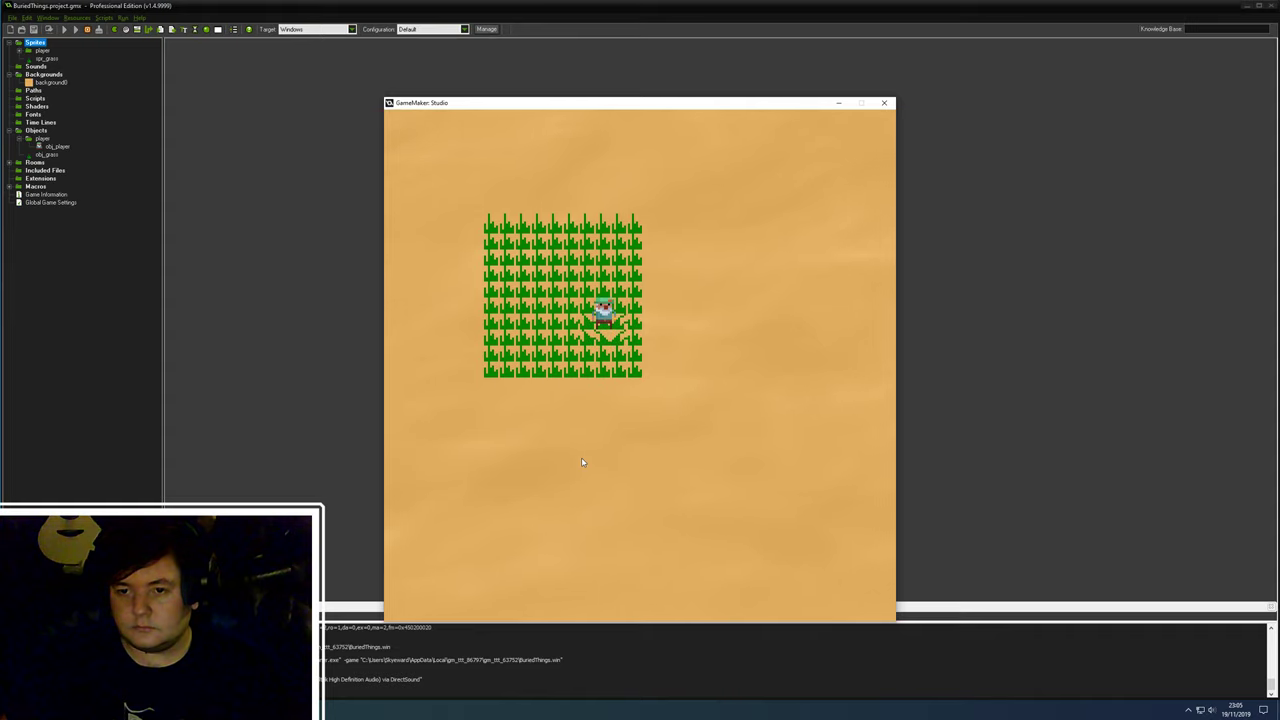
key(Right)
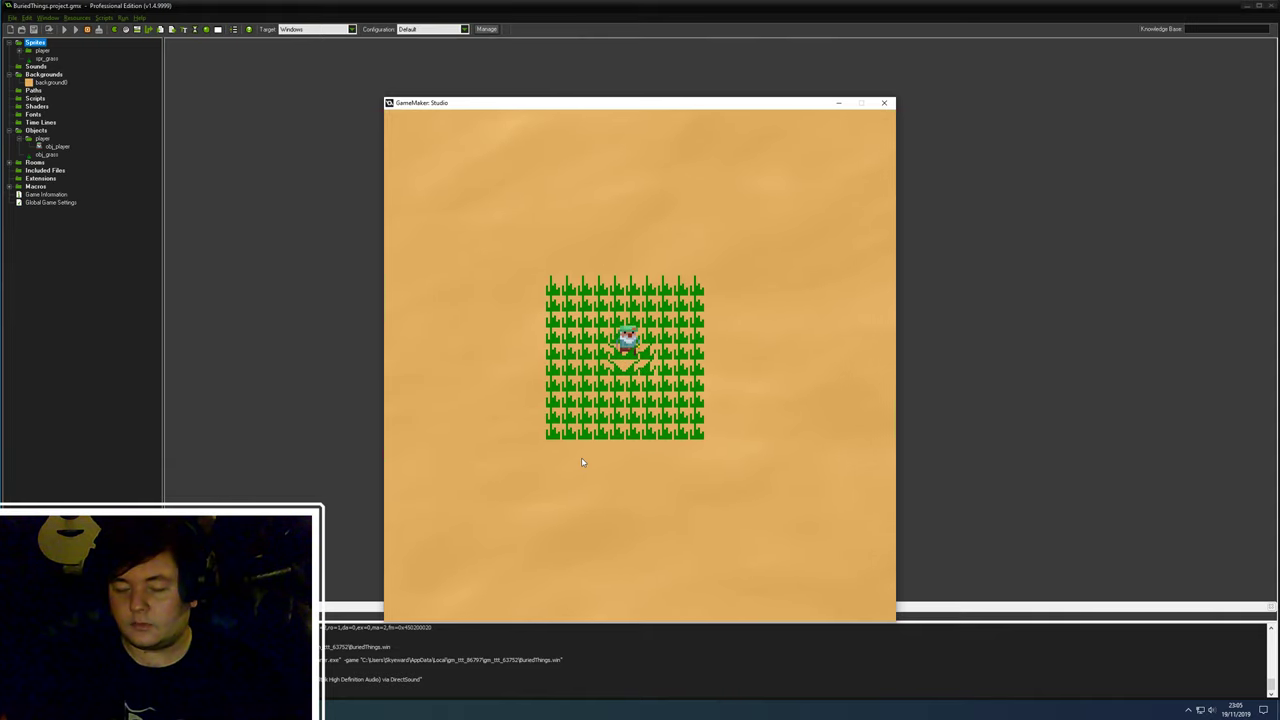
key(Down)
key(Left)
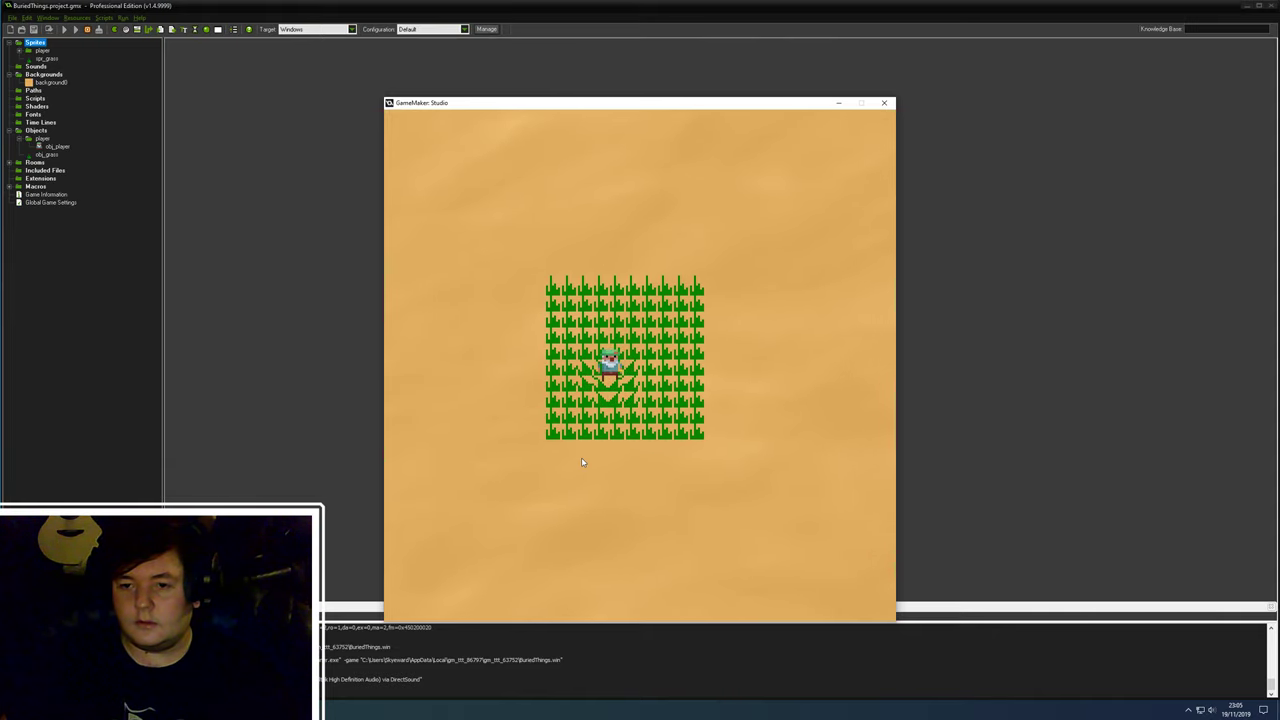
key(Up)
key(Right)
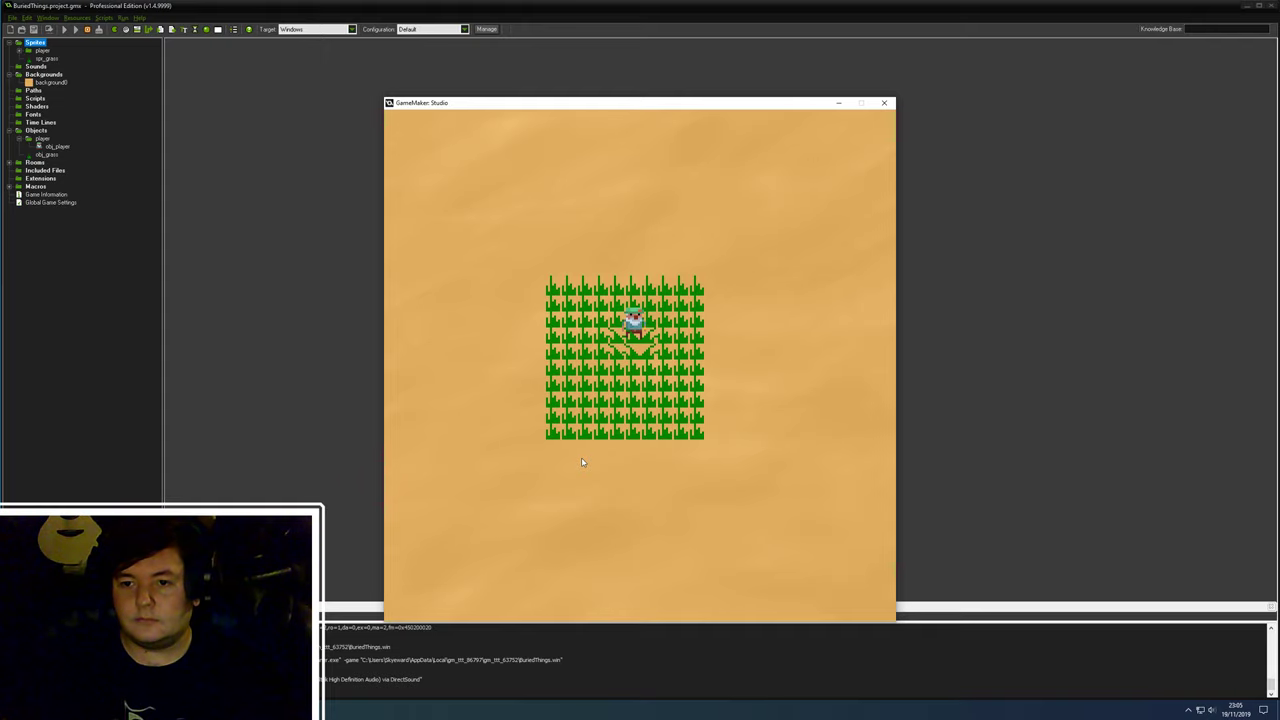
key(Up)
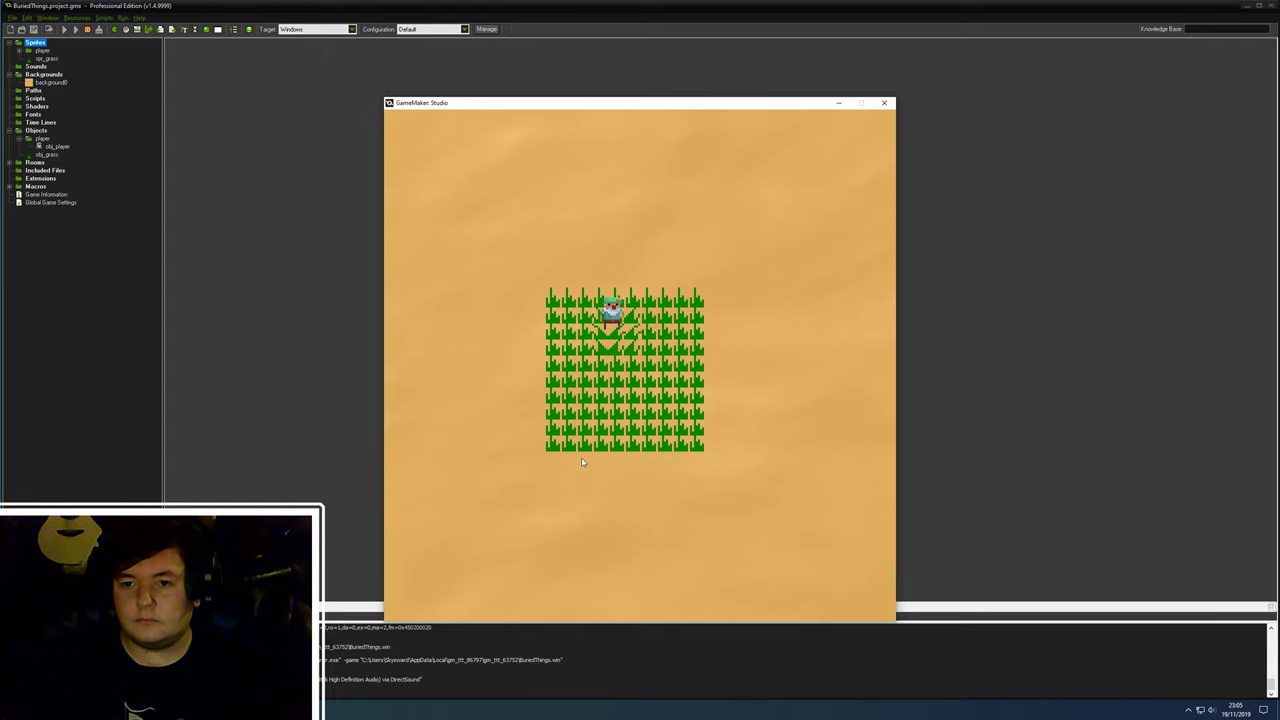
key(Down)
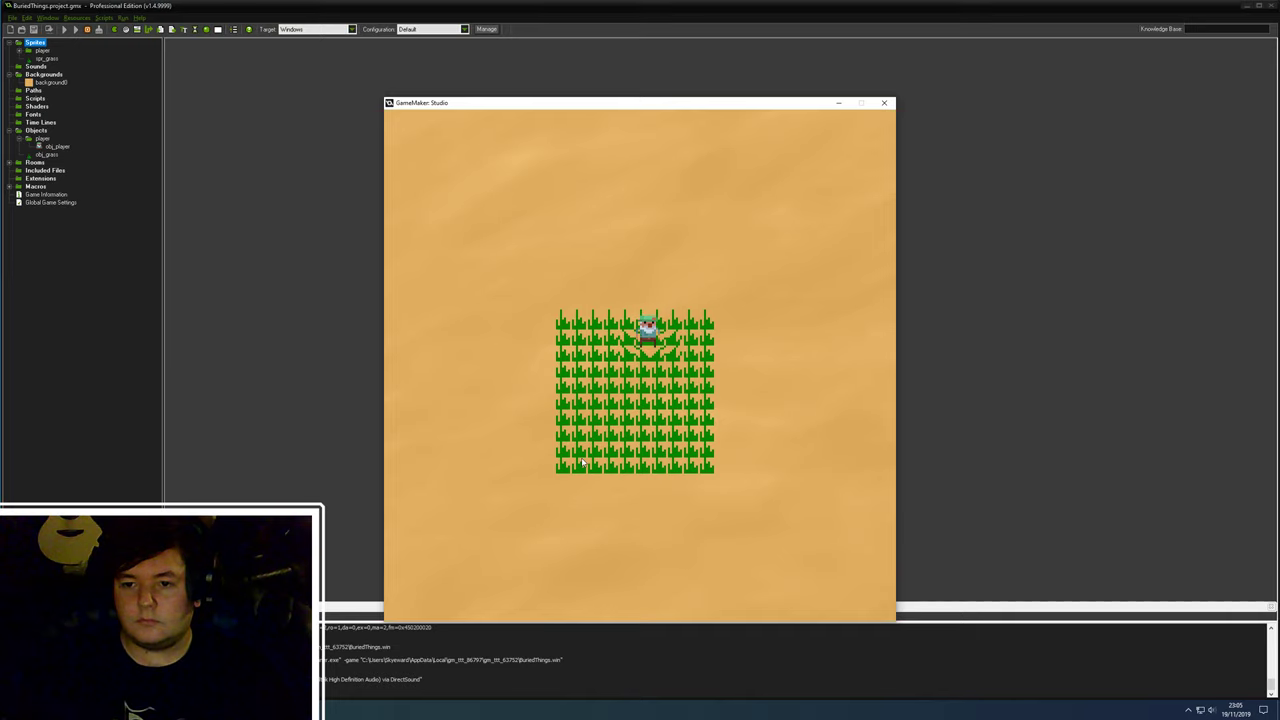
key(Down)
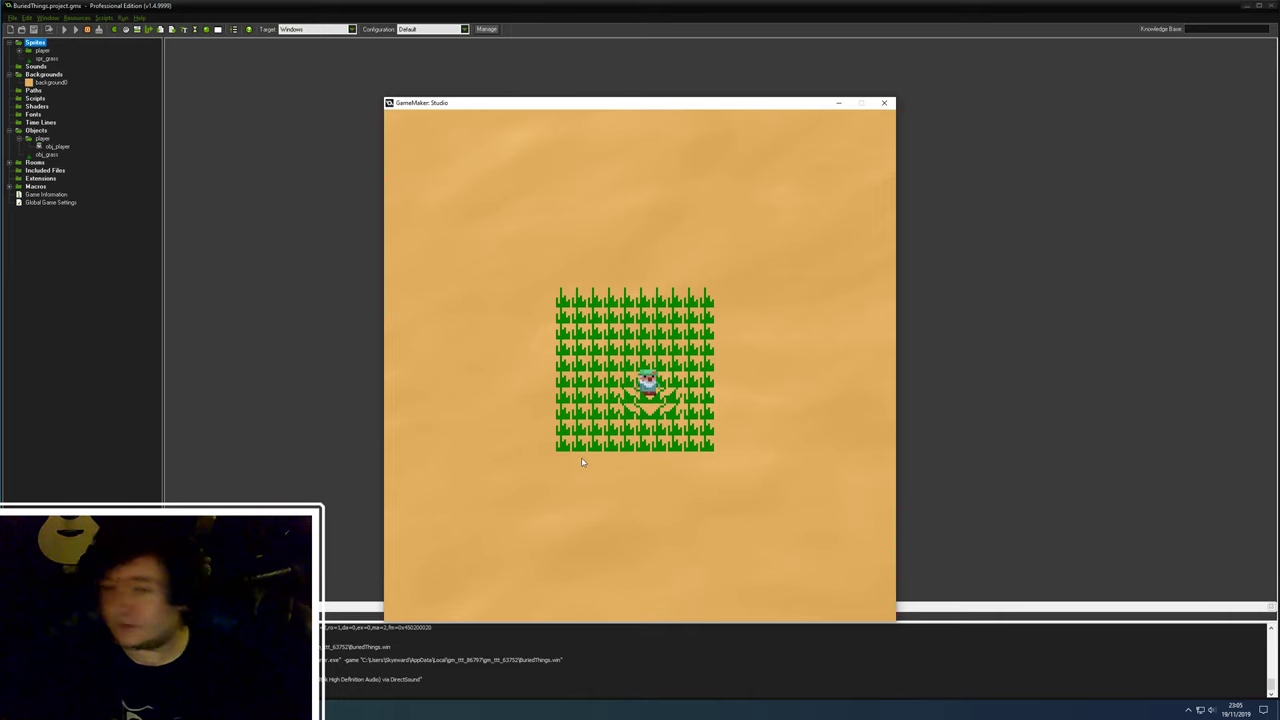
key(Up)
key(Left)
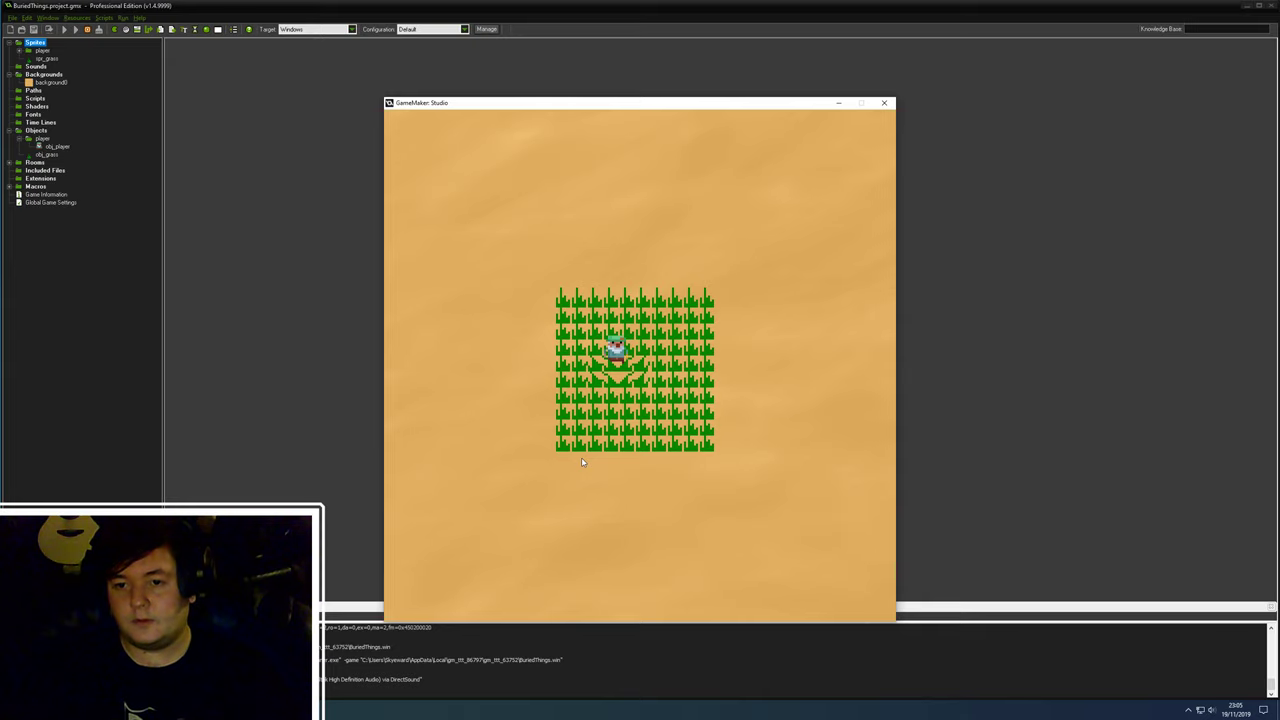
key(Up)
key(Left)
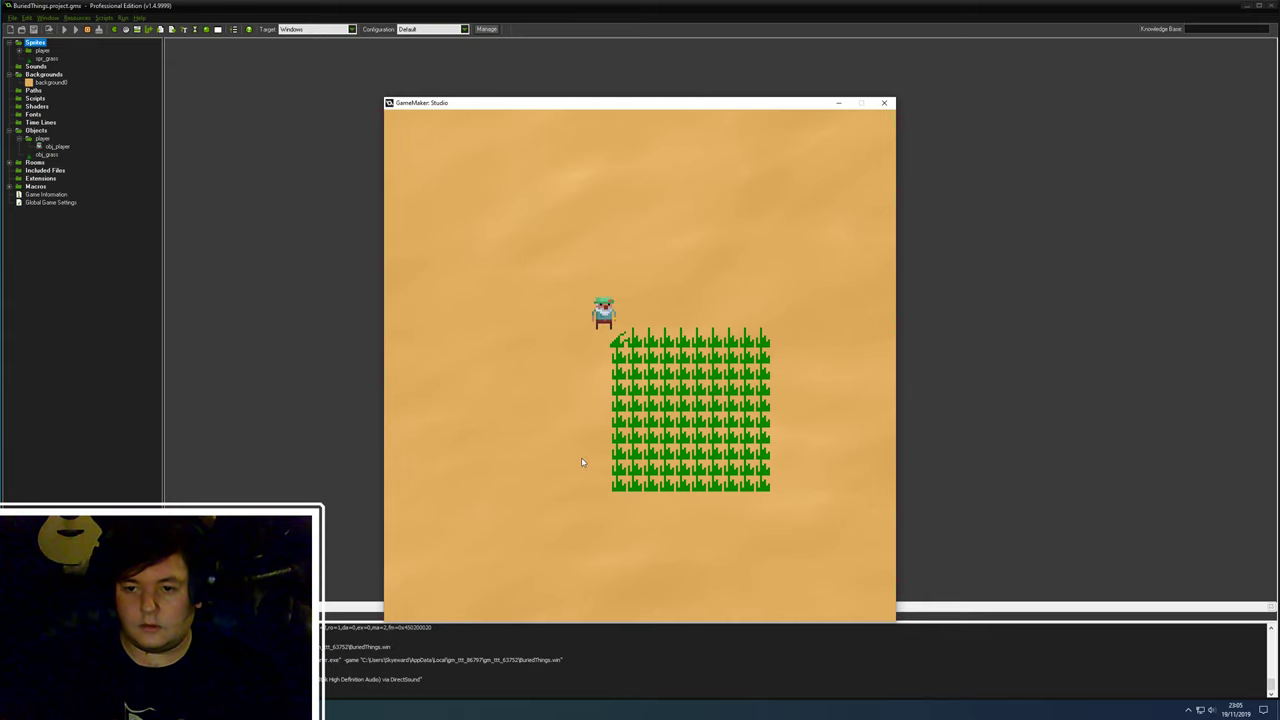
key(Up)
key(Left)
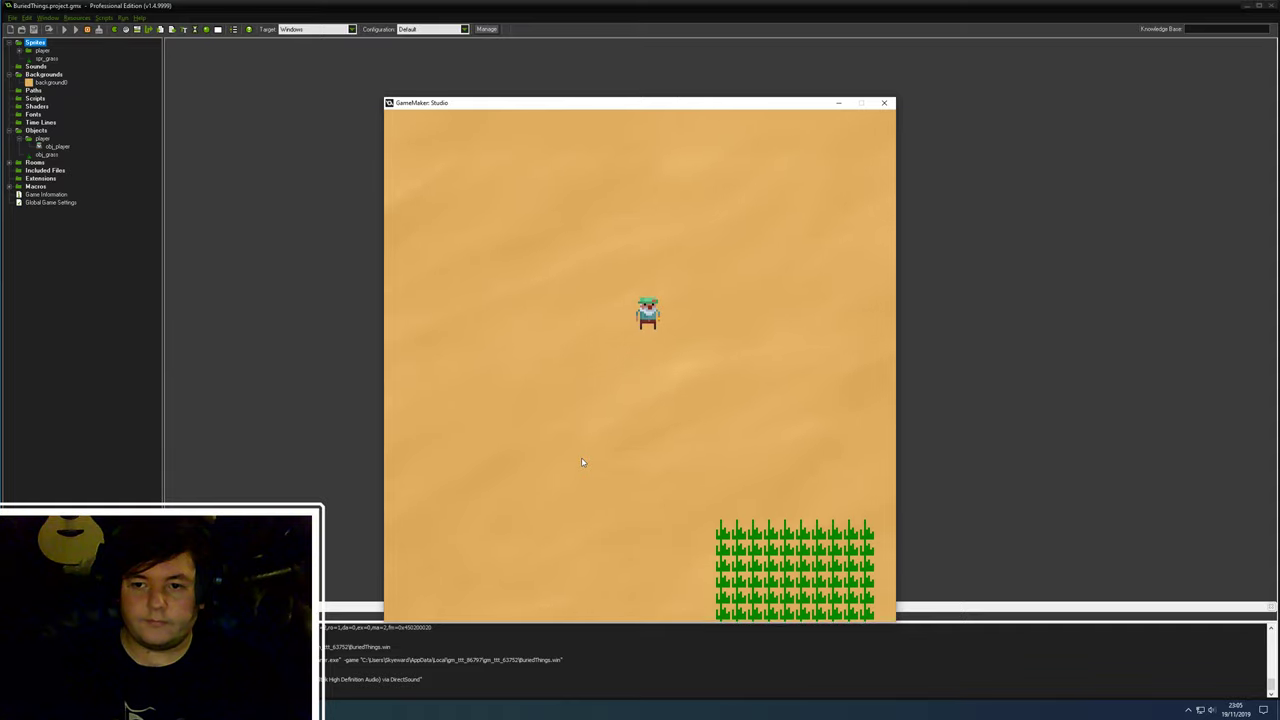
- Return the player from the open sand to the grass patch and on to its lower-right edge to examine the edge blades
key(Down)
key(Right)
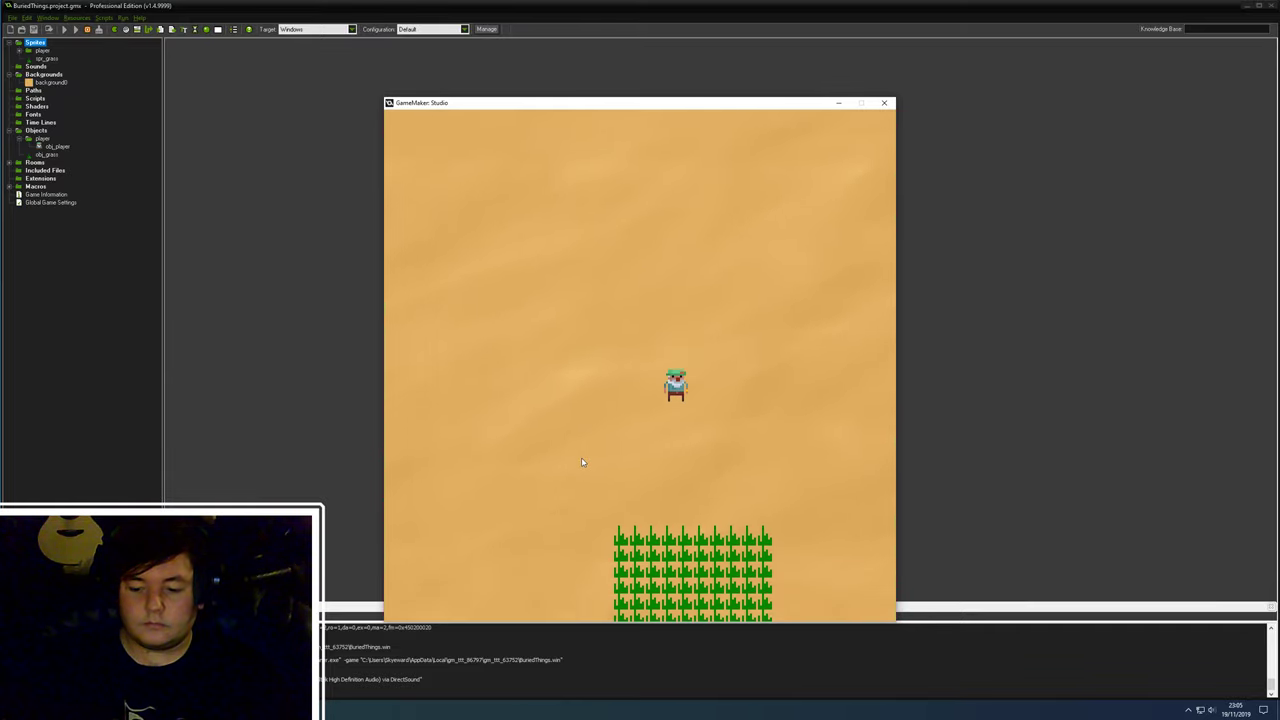
key(Down)
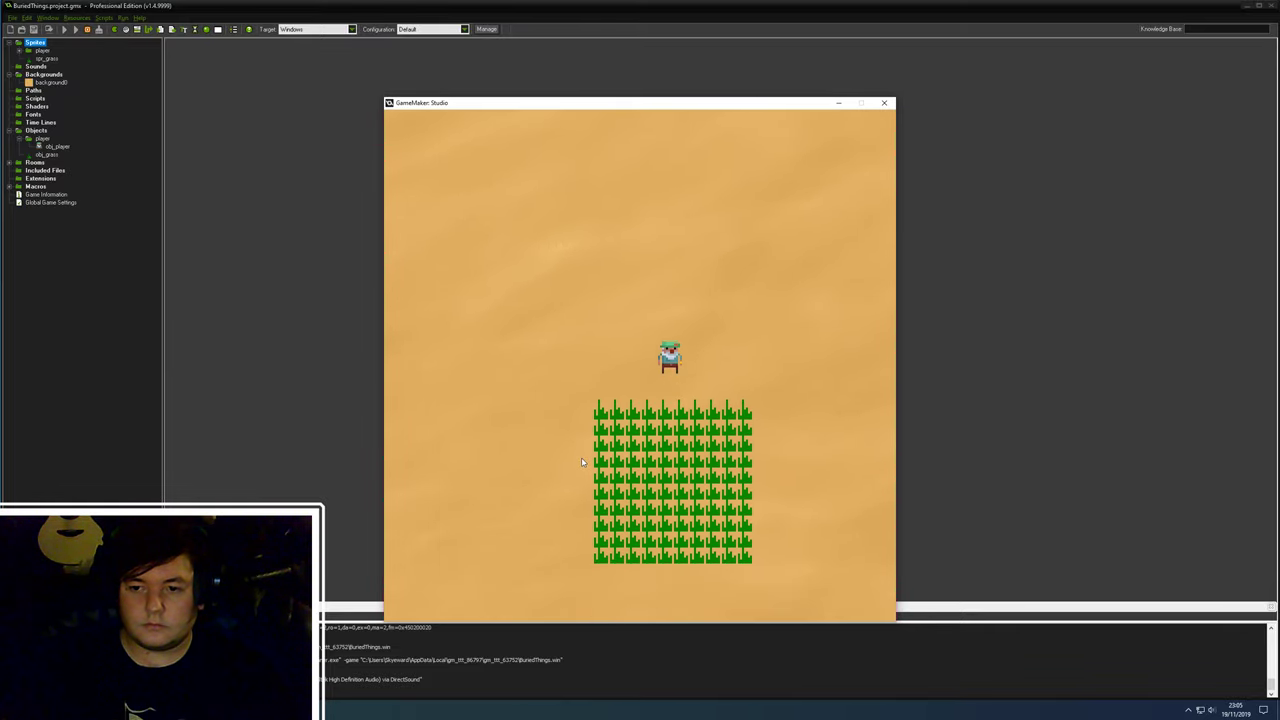
key(Down)
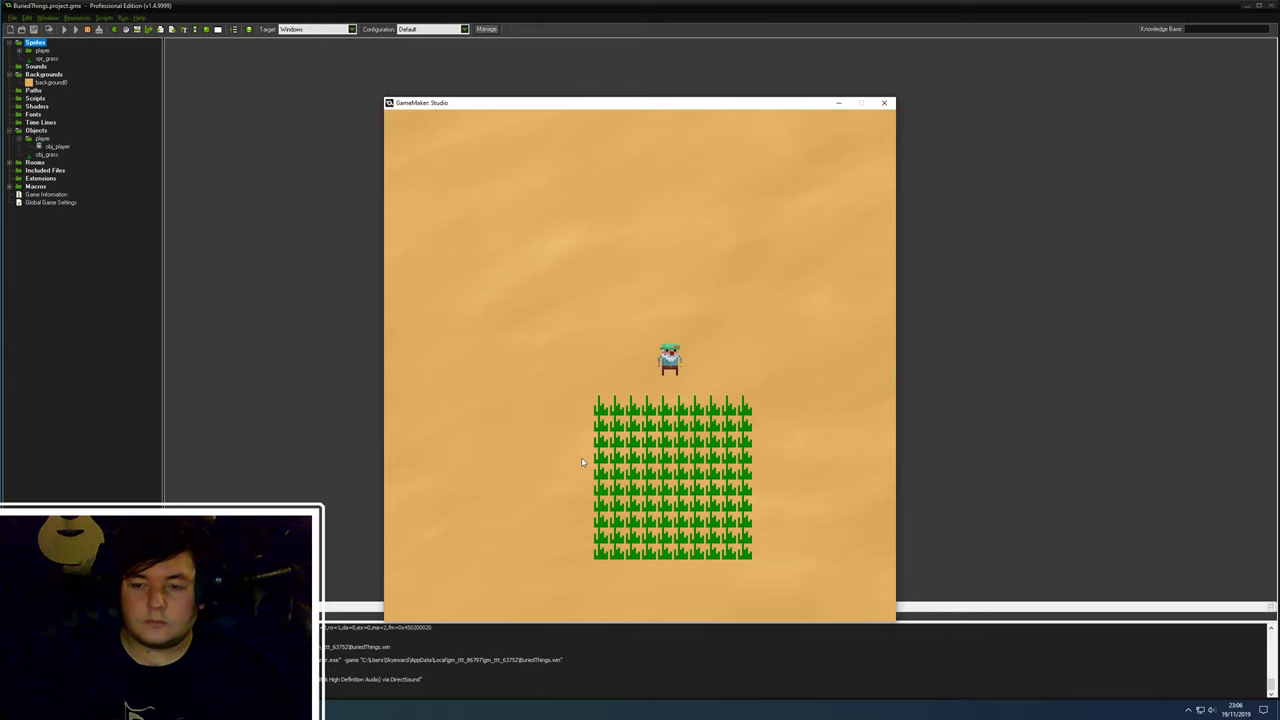
key(Up)
key(Down)
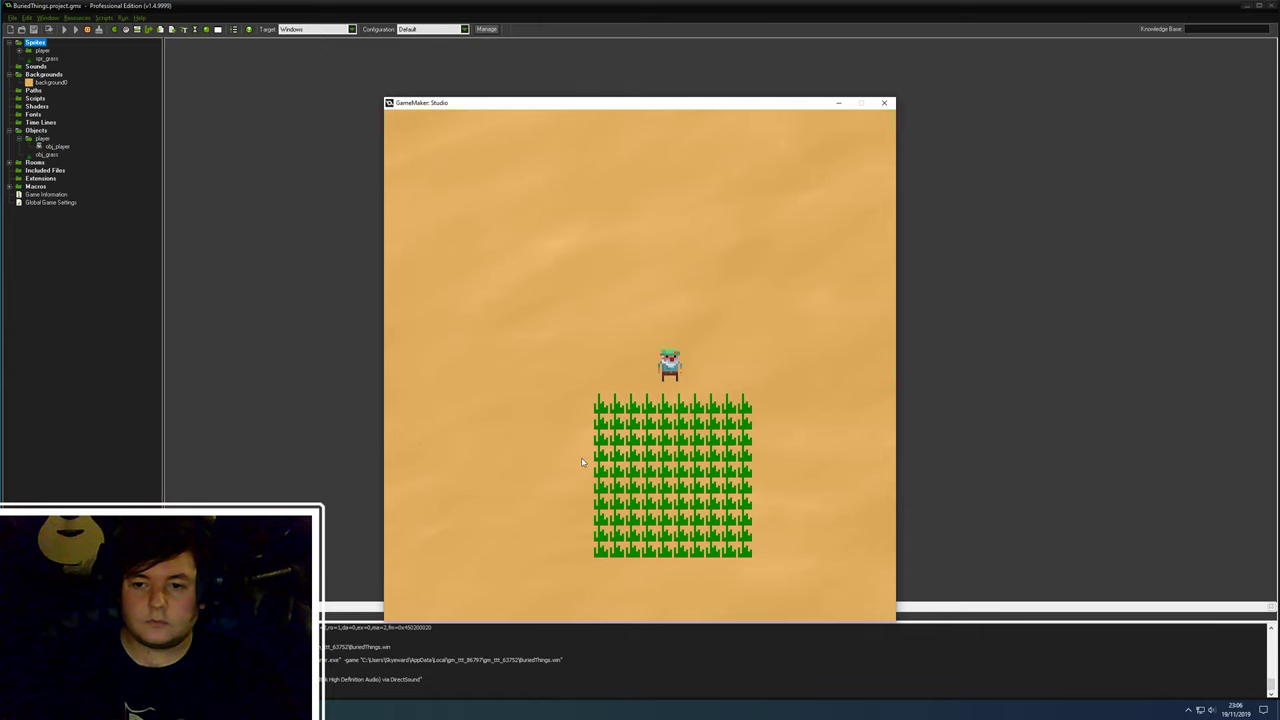
key(Down)
key(Right)
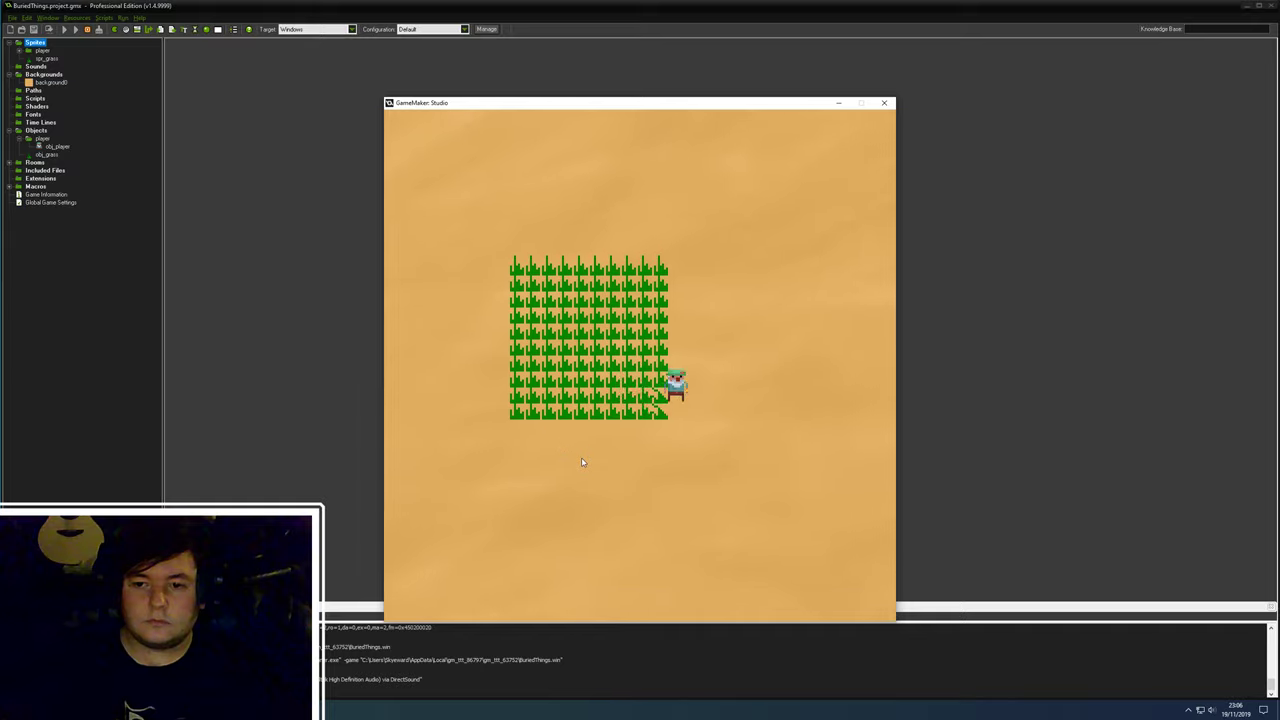
- Move the player in short steps around the middle of the grass and across its upper edge to inspect the bending around the feet
key(Up)
key(Left)
key(Down)
key(Right)
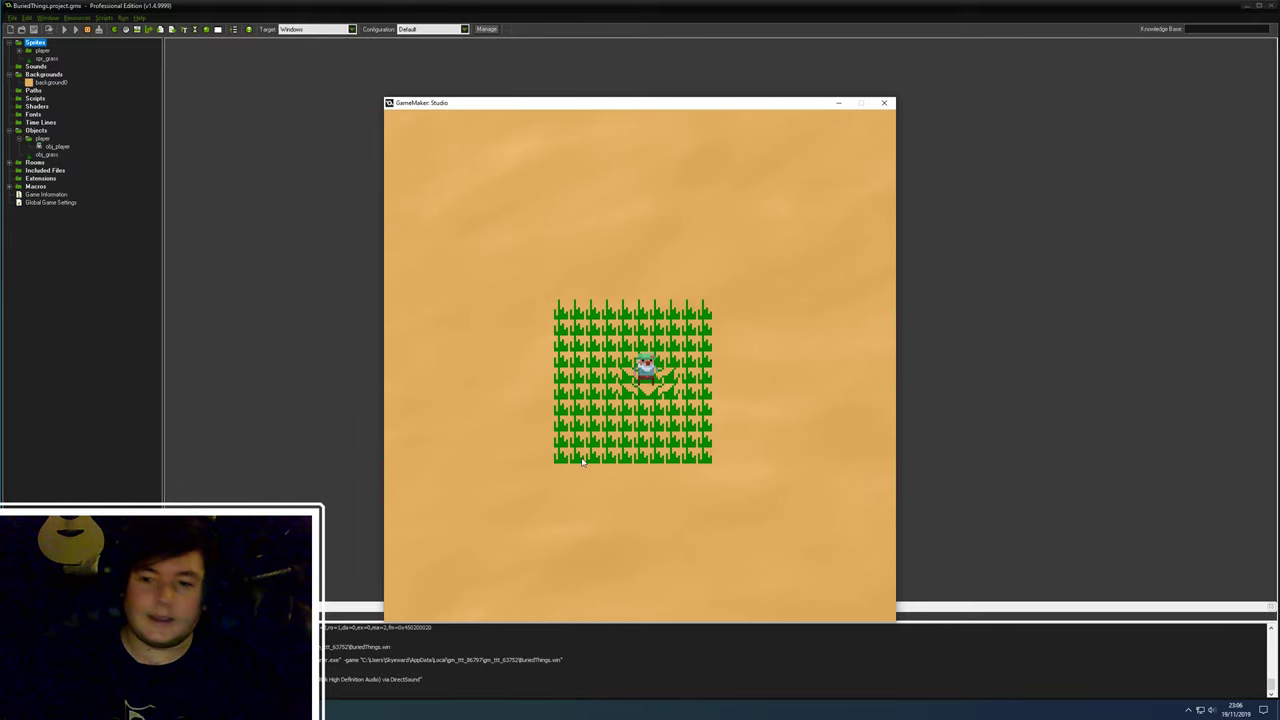
key(Left)
key(Right)
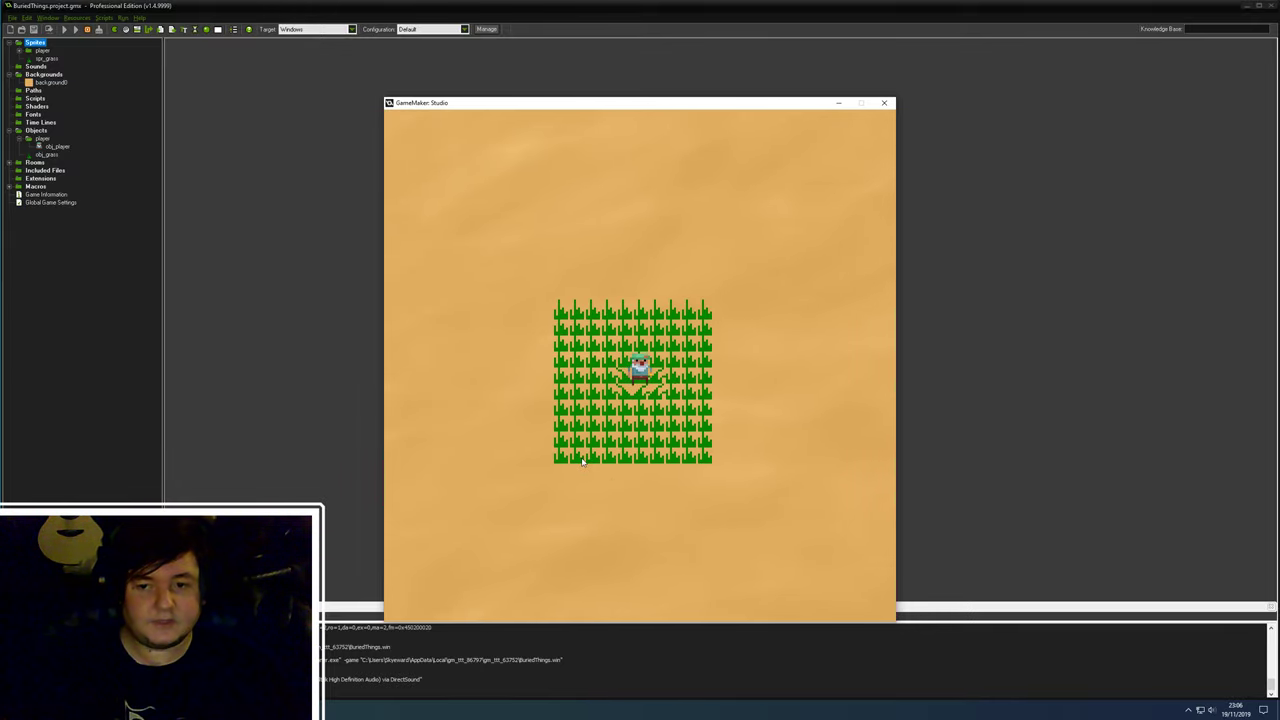
key(Up)
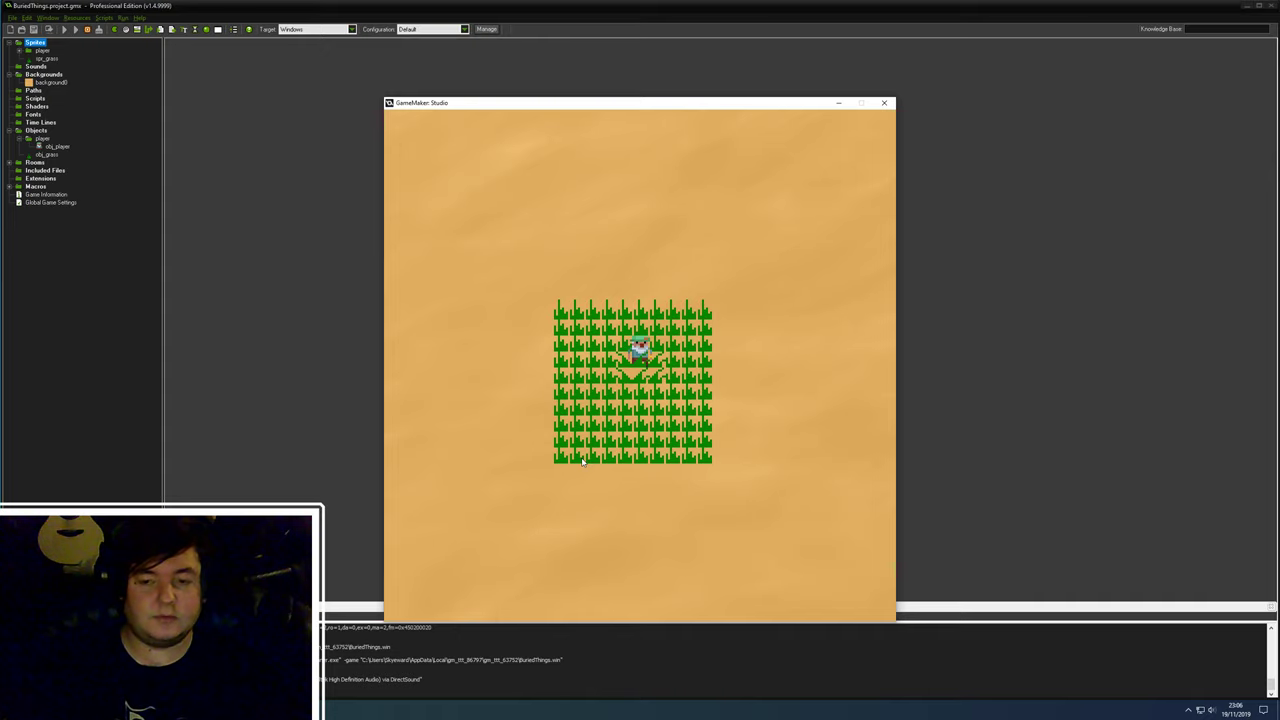
key(Down)
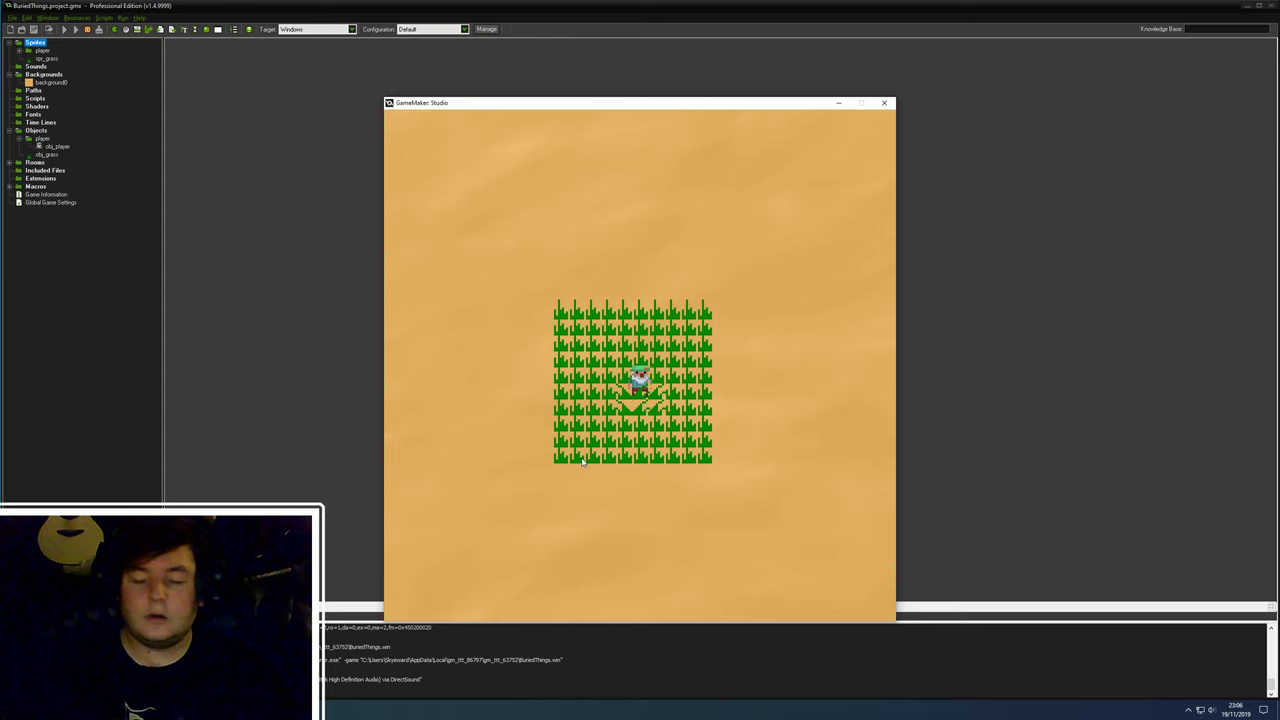
key(Down)
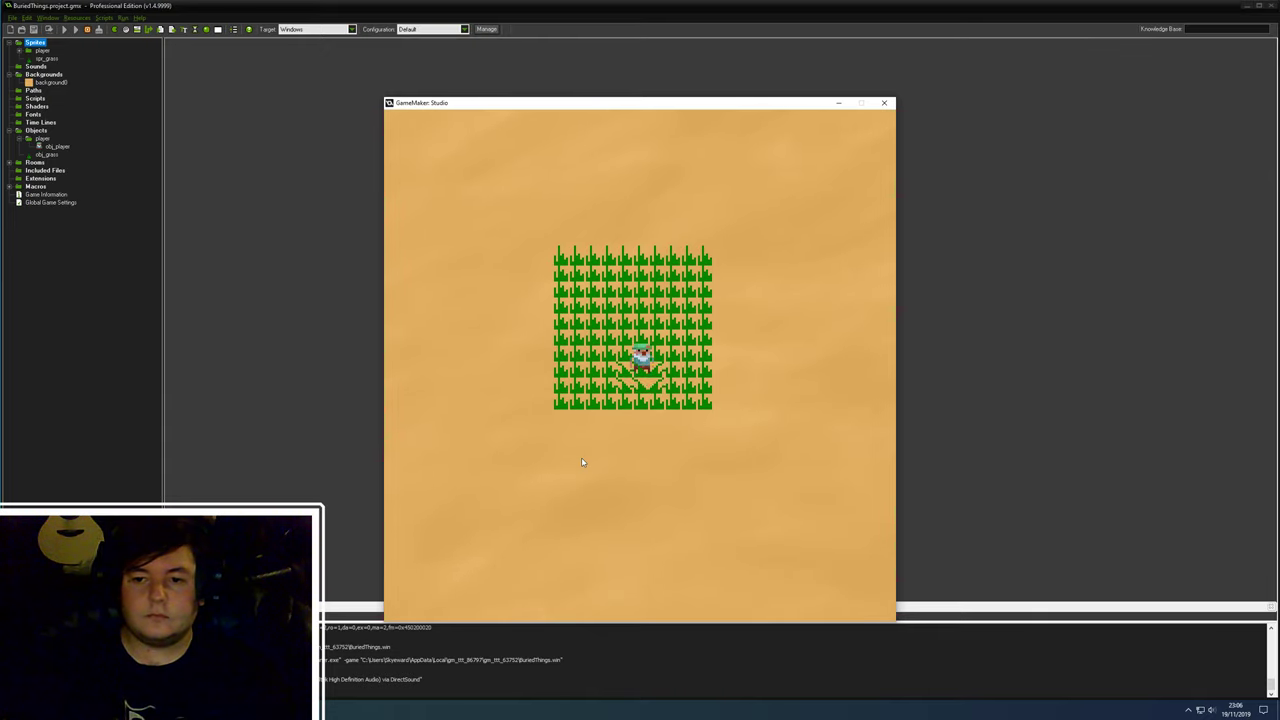
key(Up)
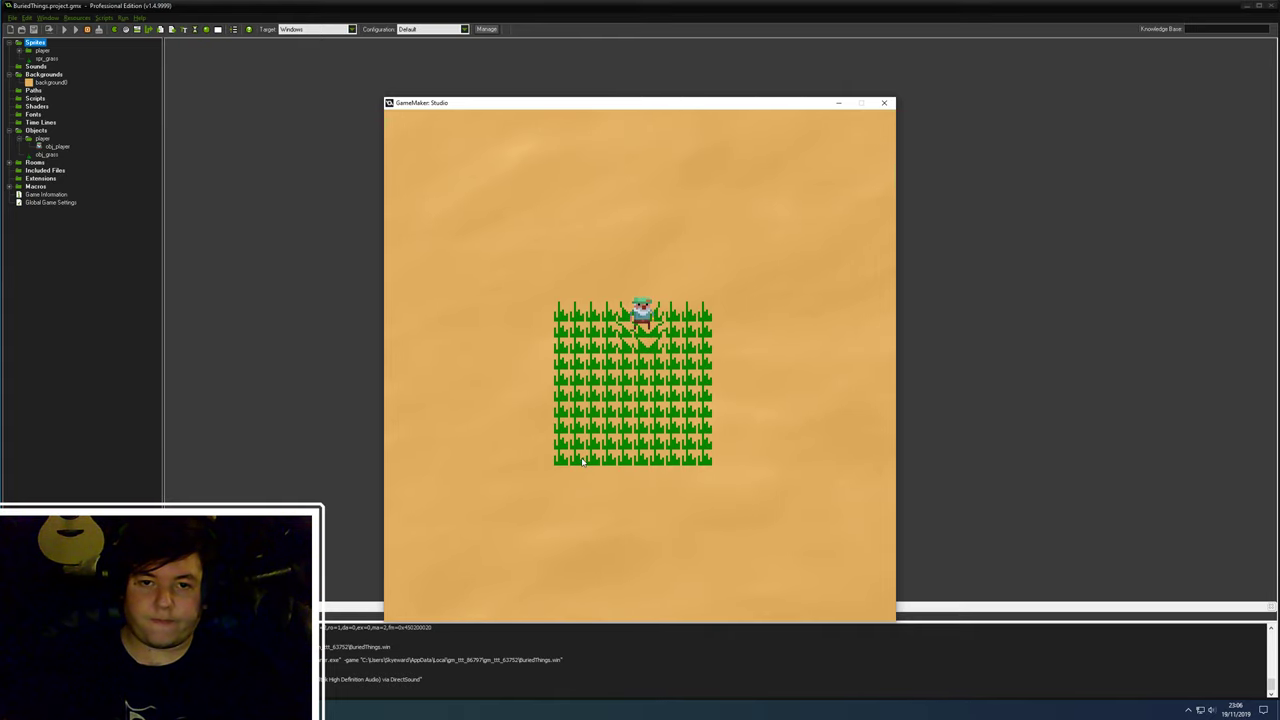
key(Up)
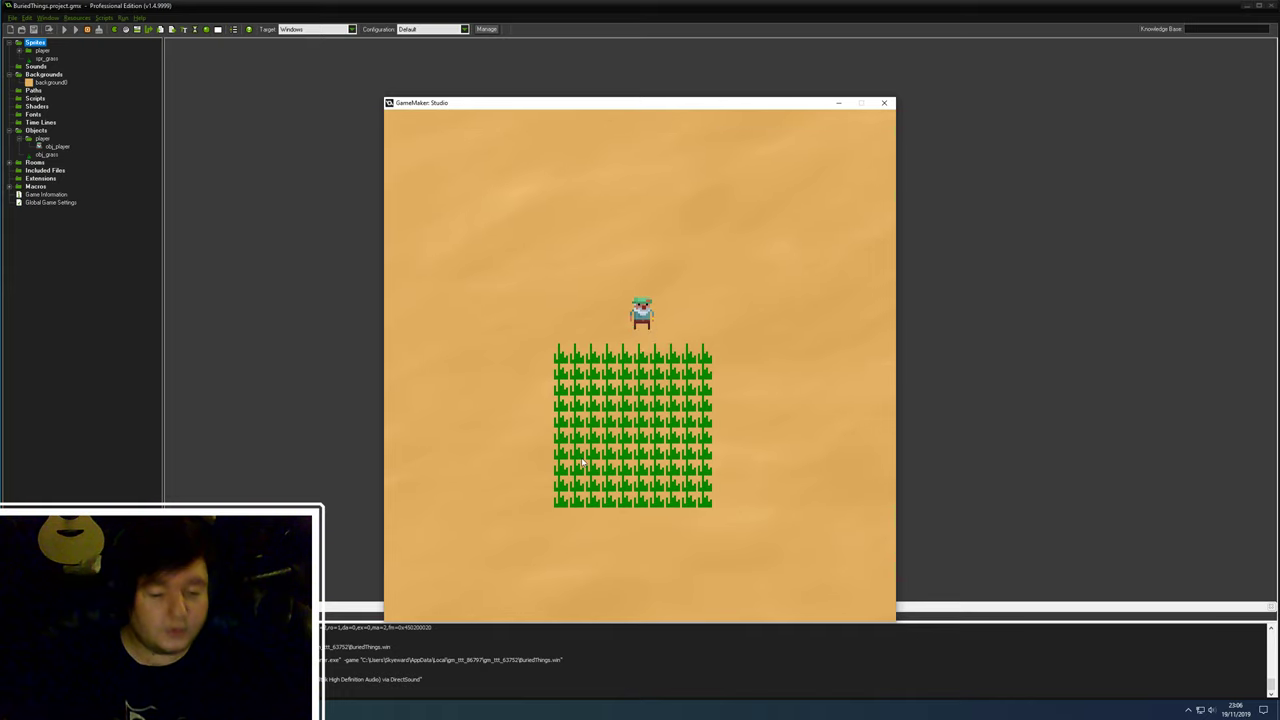
key(Down)
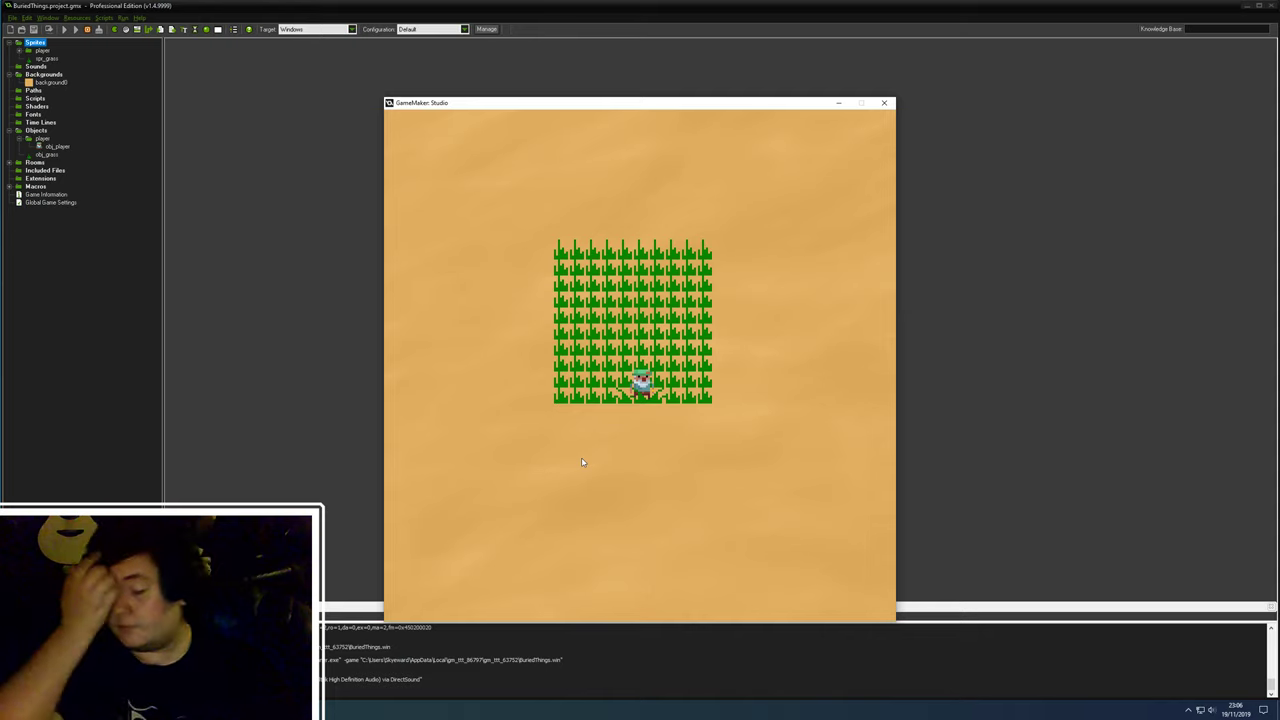
key(Down)
key(Up)
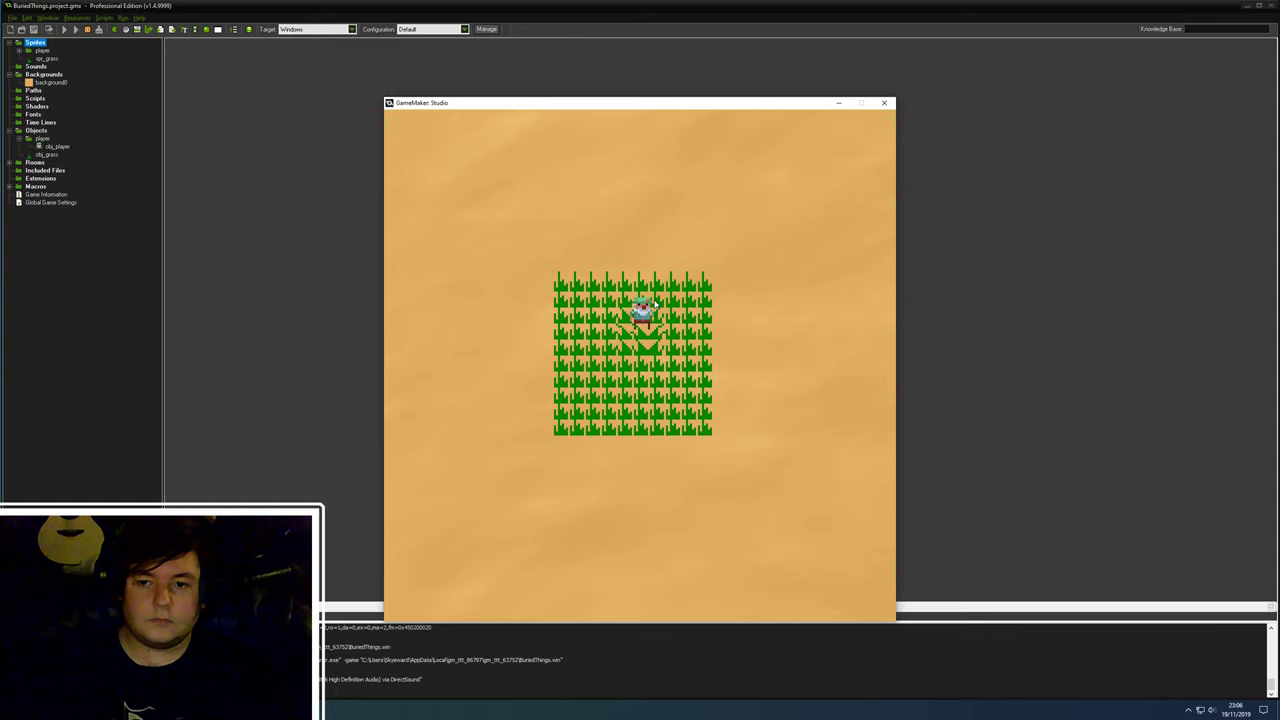
key(Up)
key(Left)
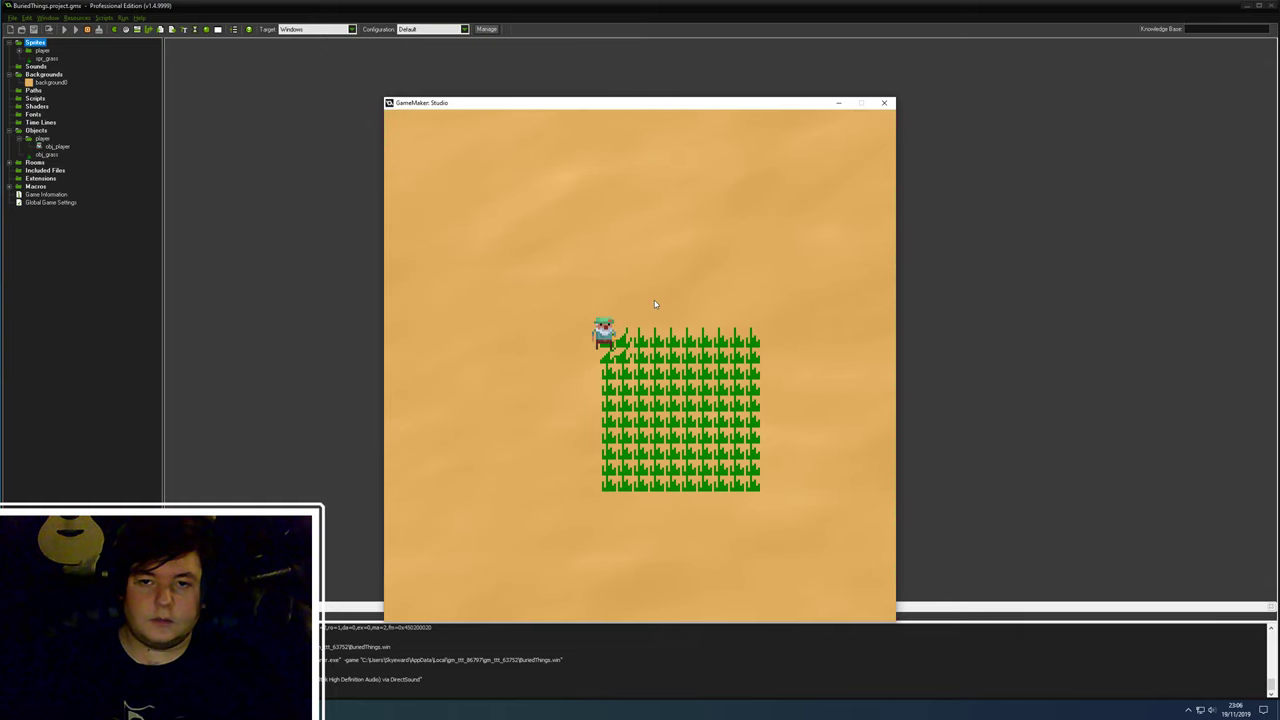
- Walk the player from the grass's upper-left corner to its lower middle and back to the corner to examine the bending blades
key(Down)
key(Right)
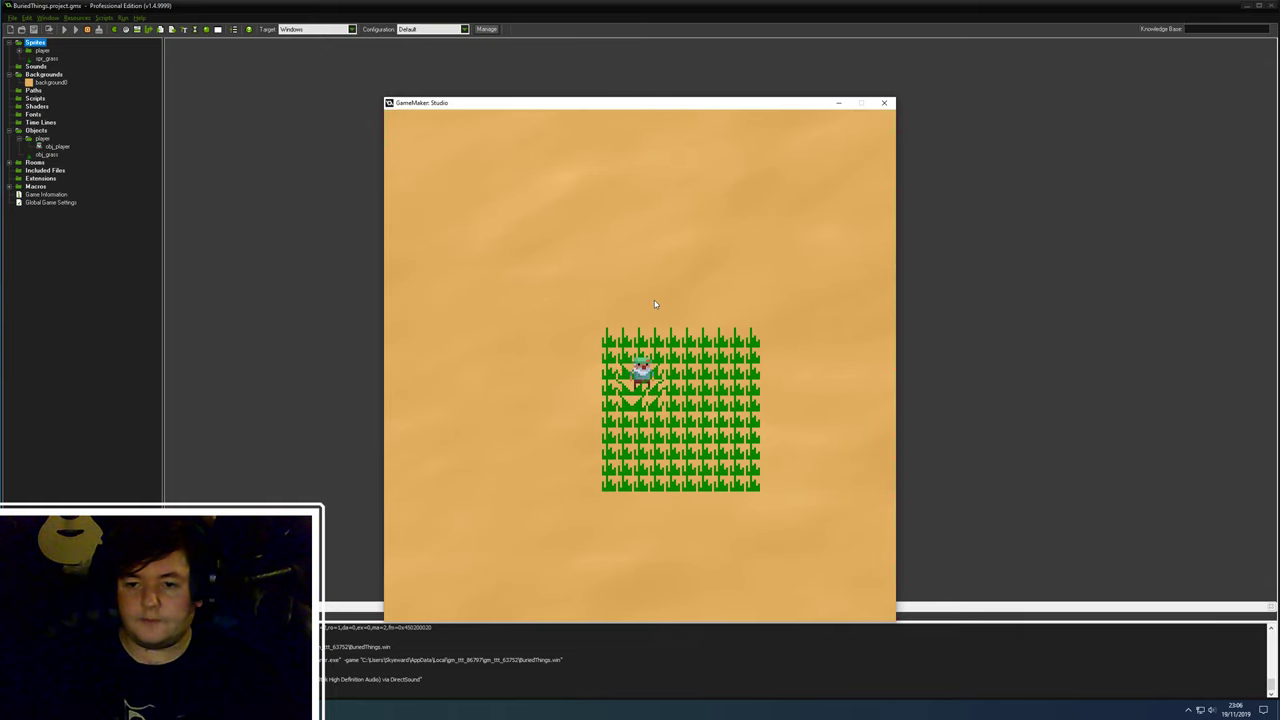
key(Right)
key(Down)
key(Up)
key(Left)
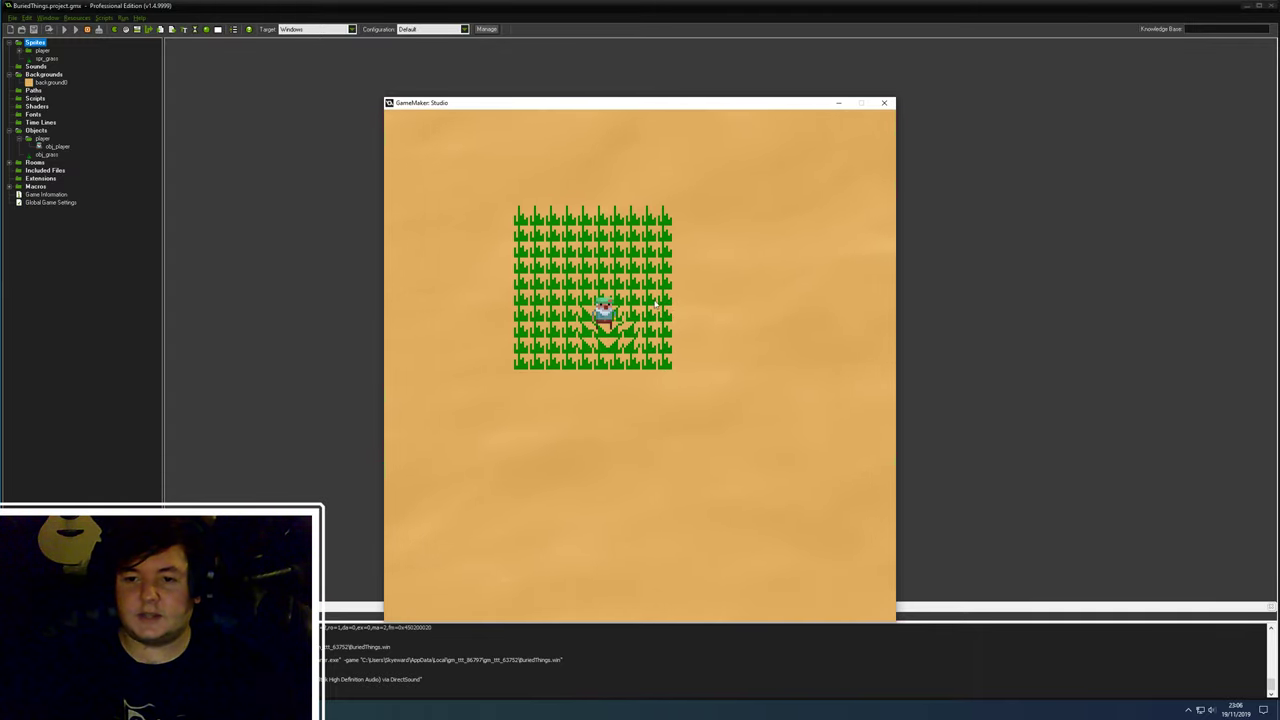
key(Down)
key(Right)
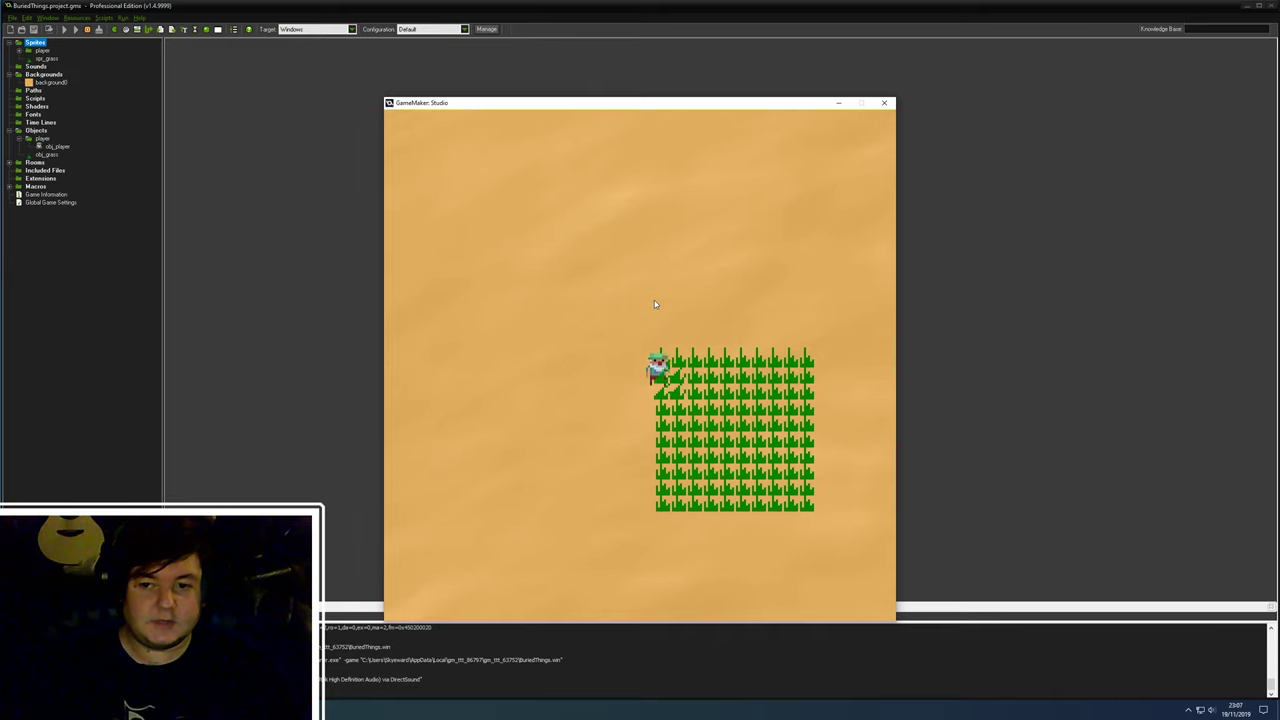
- Check the grass reaction once more by walking the player around its upper-right part, and close the running game
key(Down)
key(Up)
key(Right)
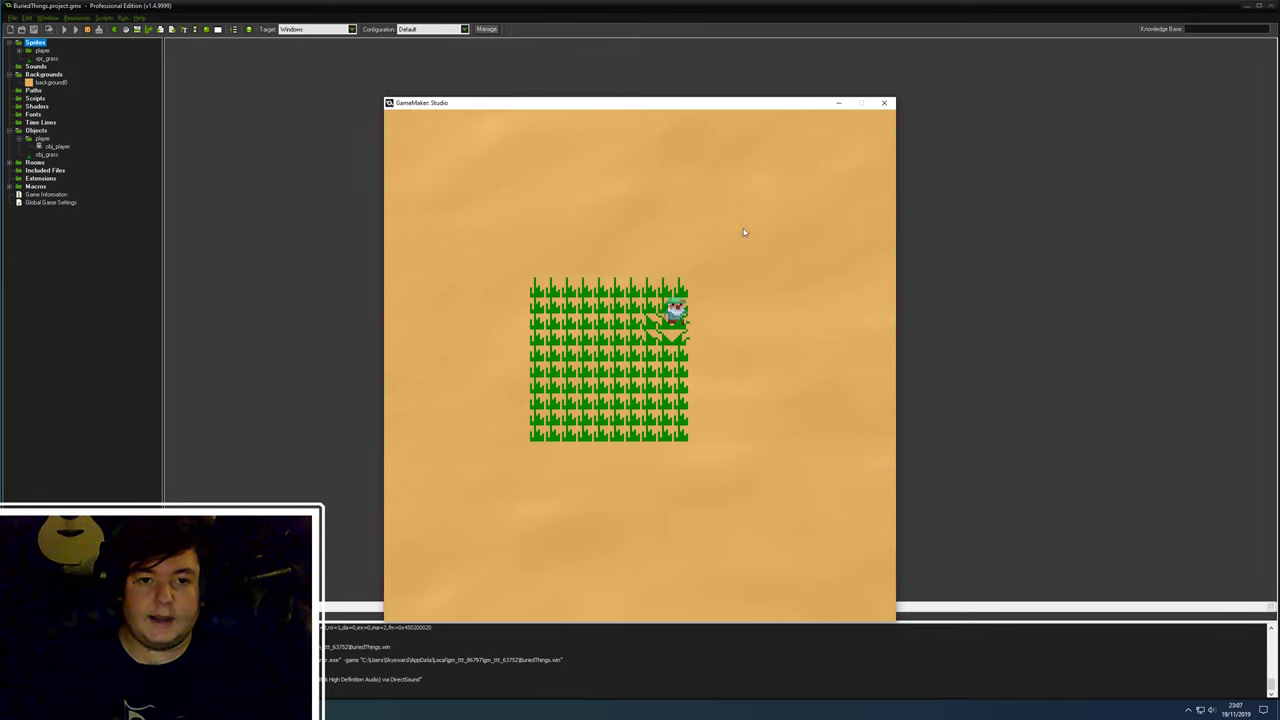
key(Left)
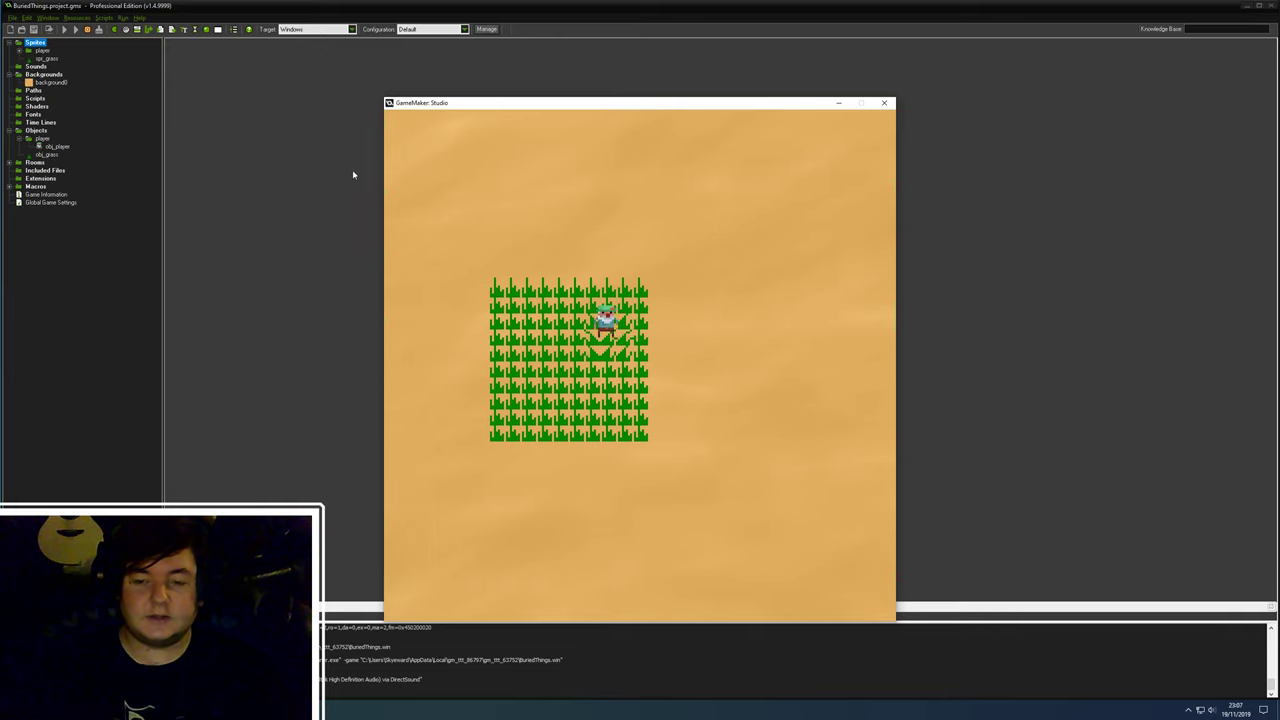
key(Left)
click(884, 103)
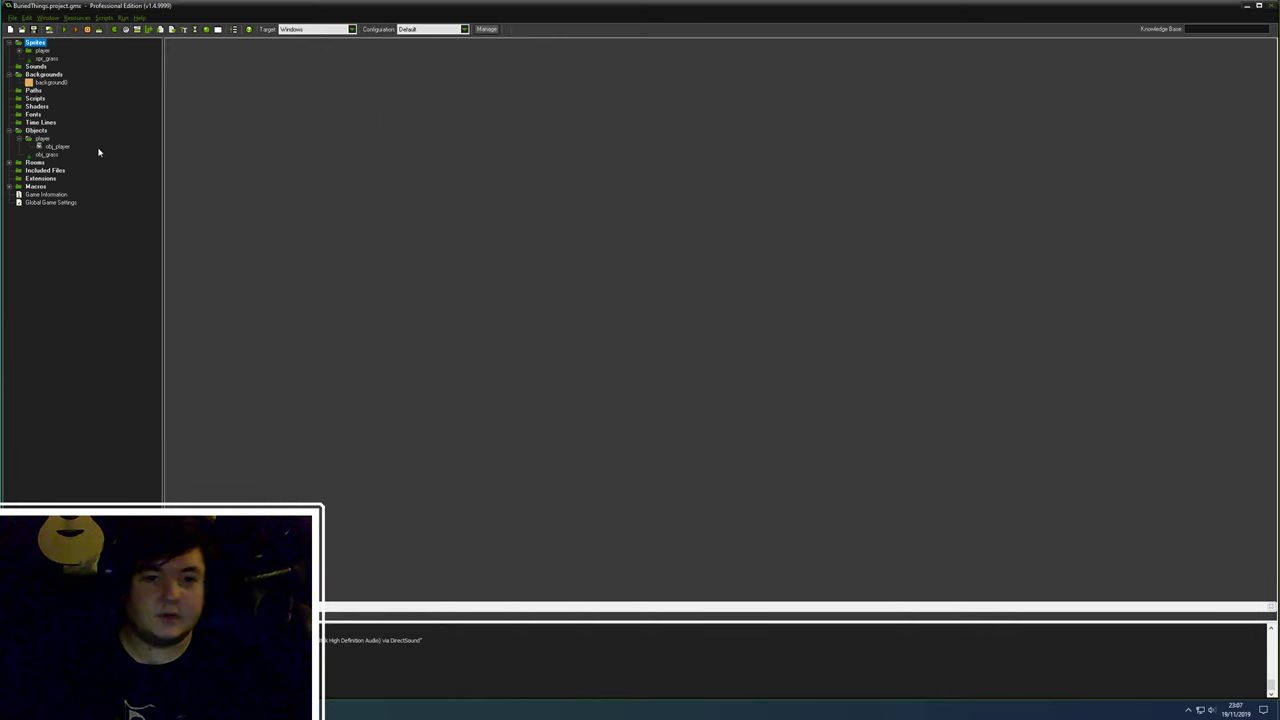
- Create a new sprite in the project and name it spr_tree
double_click(42, 50)
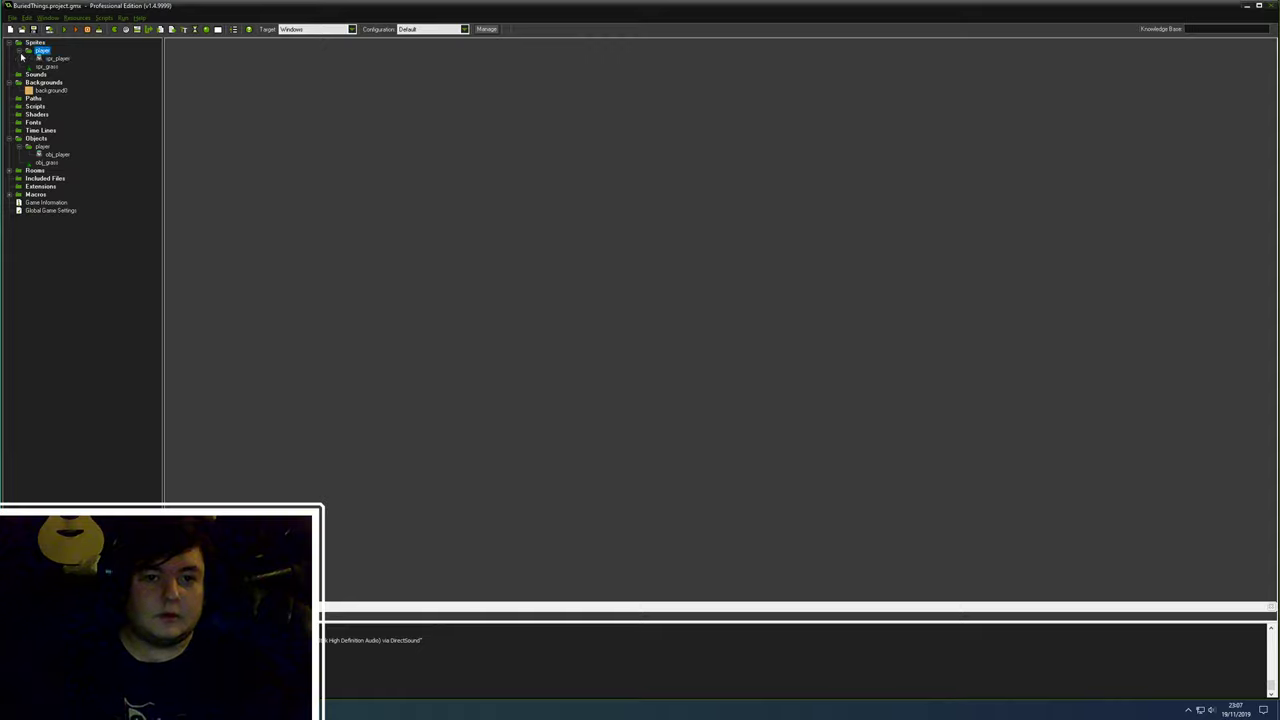
right_click(33, 51)
click(38, 51)
text(spr_tree)
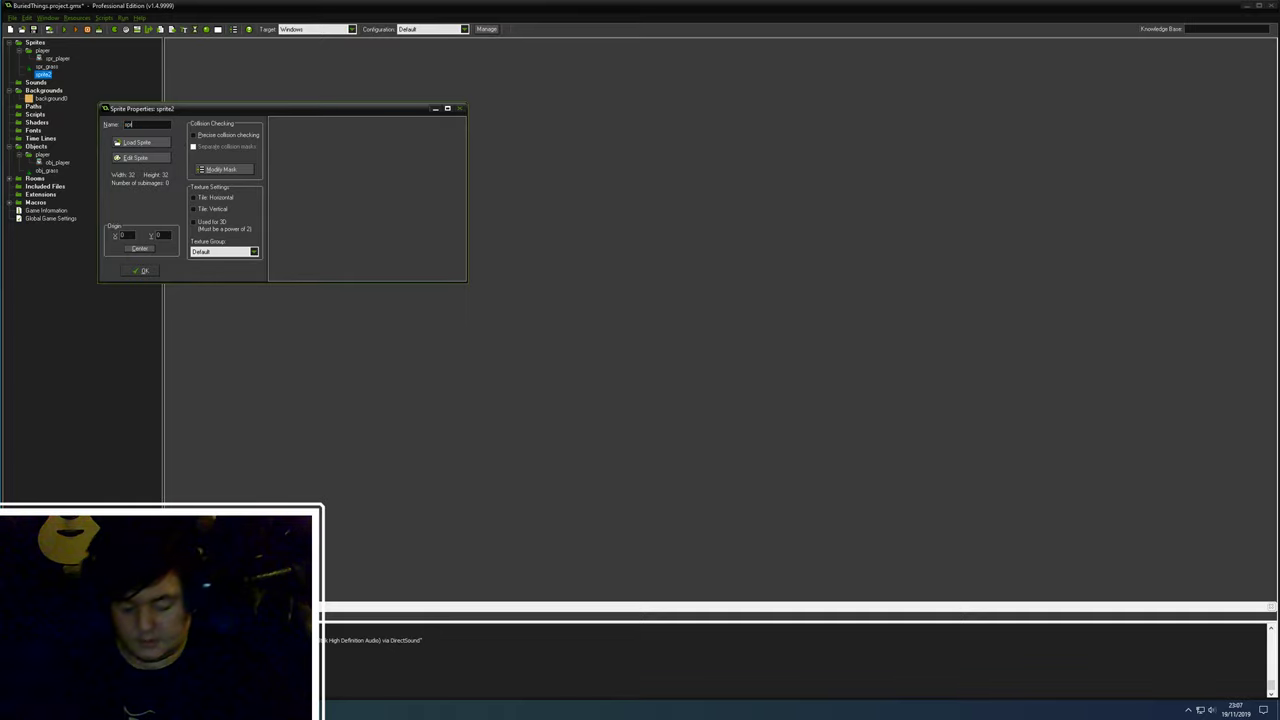
- Add a blank 32 x 32 frame to spr_tree and open it for painting with a colour from the spectrum
click(137, 157)
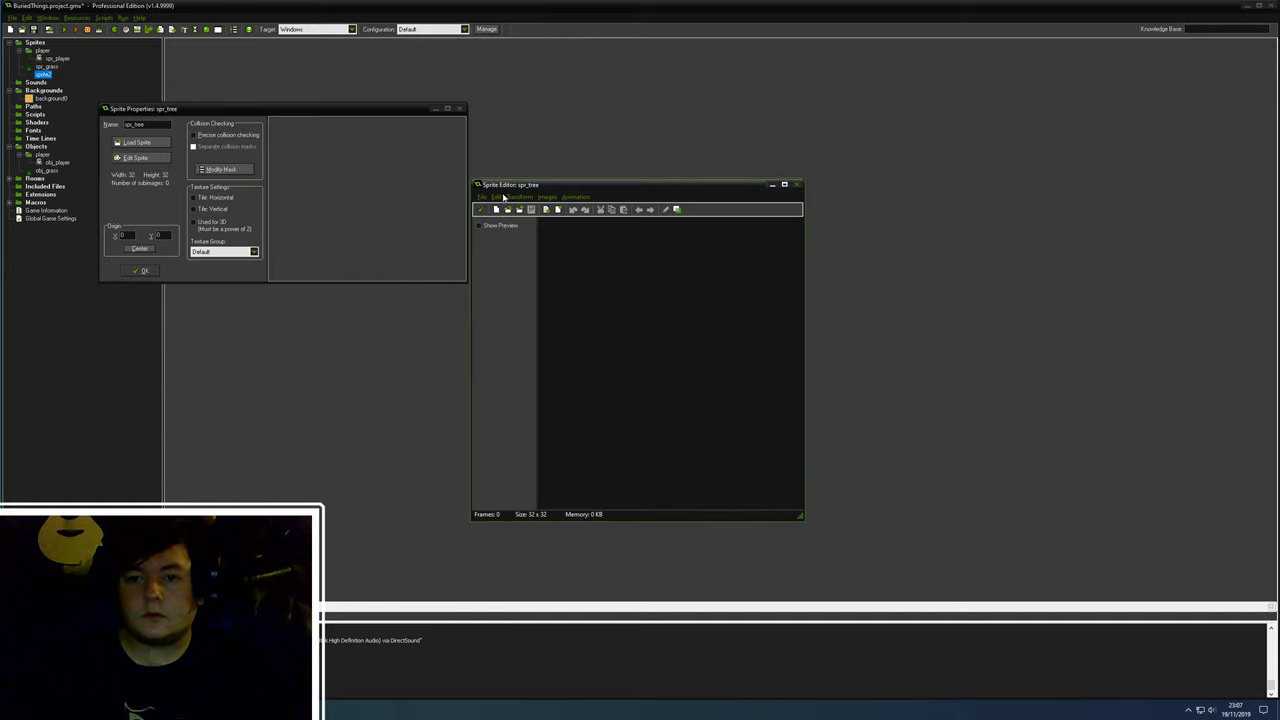
click(557, 210)
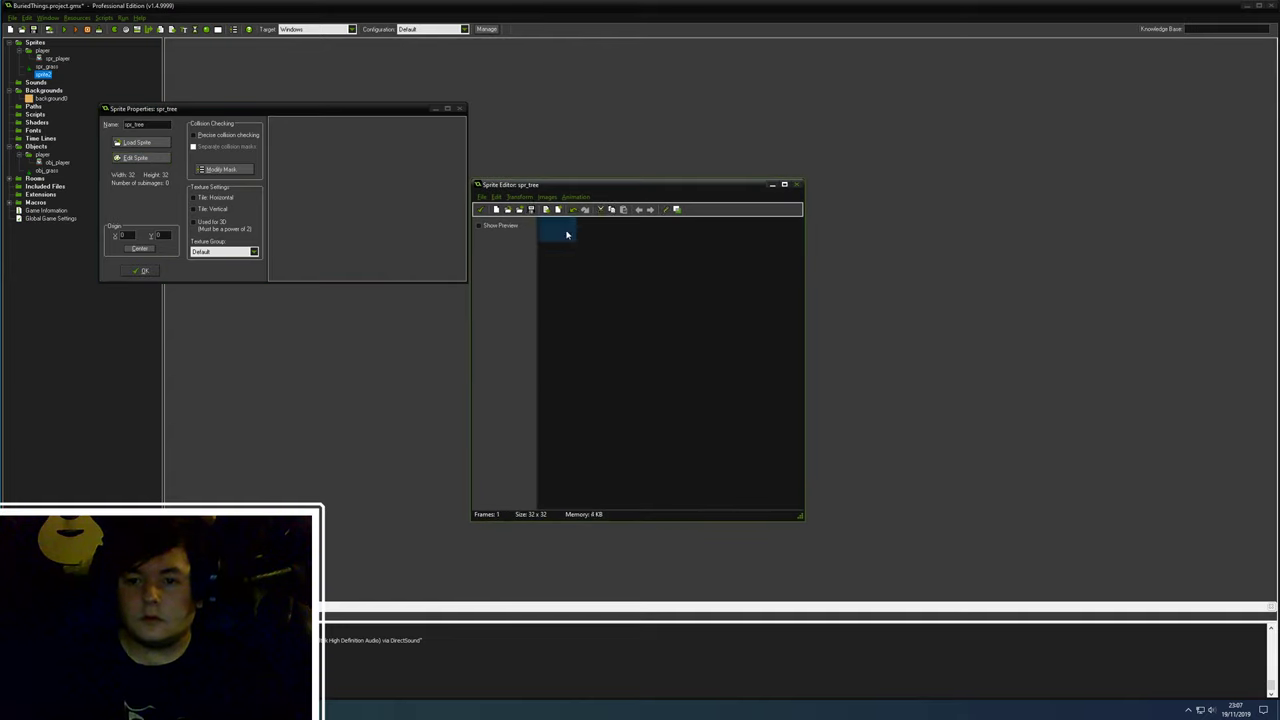
double_click(563, 232)
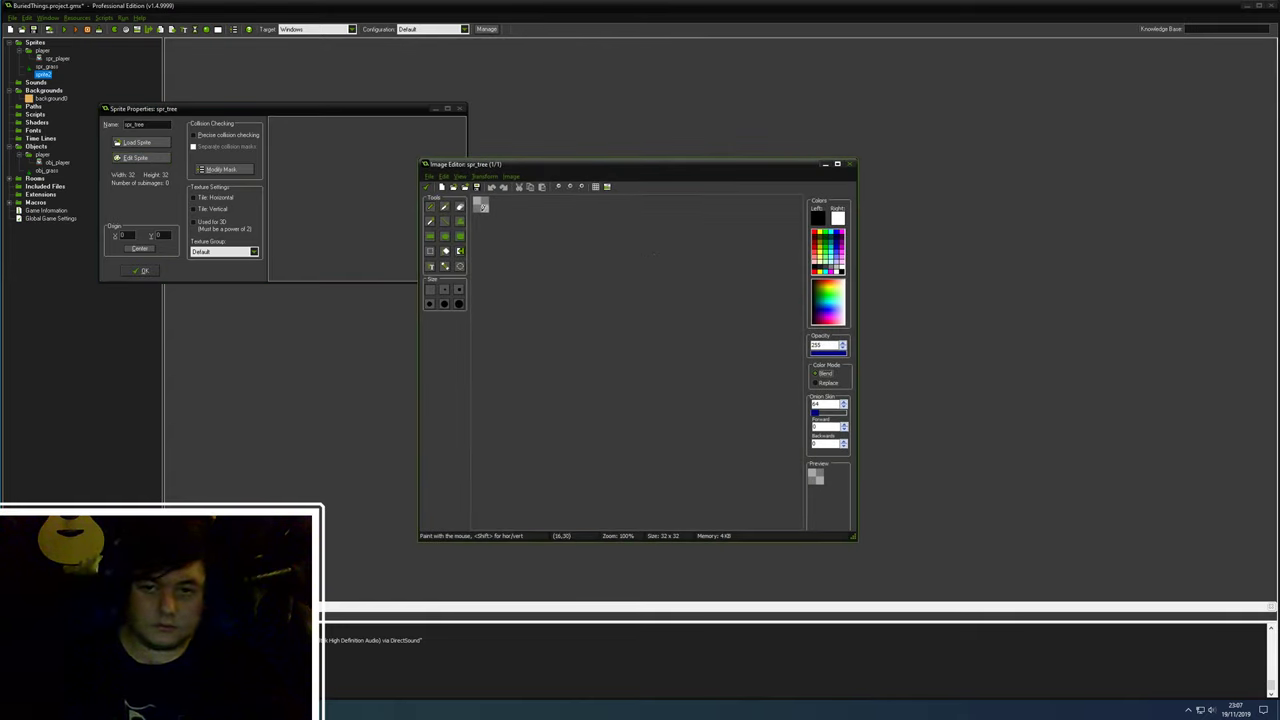
ctrl+scroll(497, 215, up, 5)
ctrl+scroll(497, 215, up, 1)
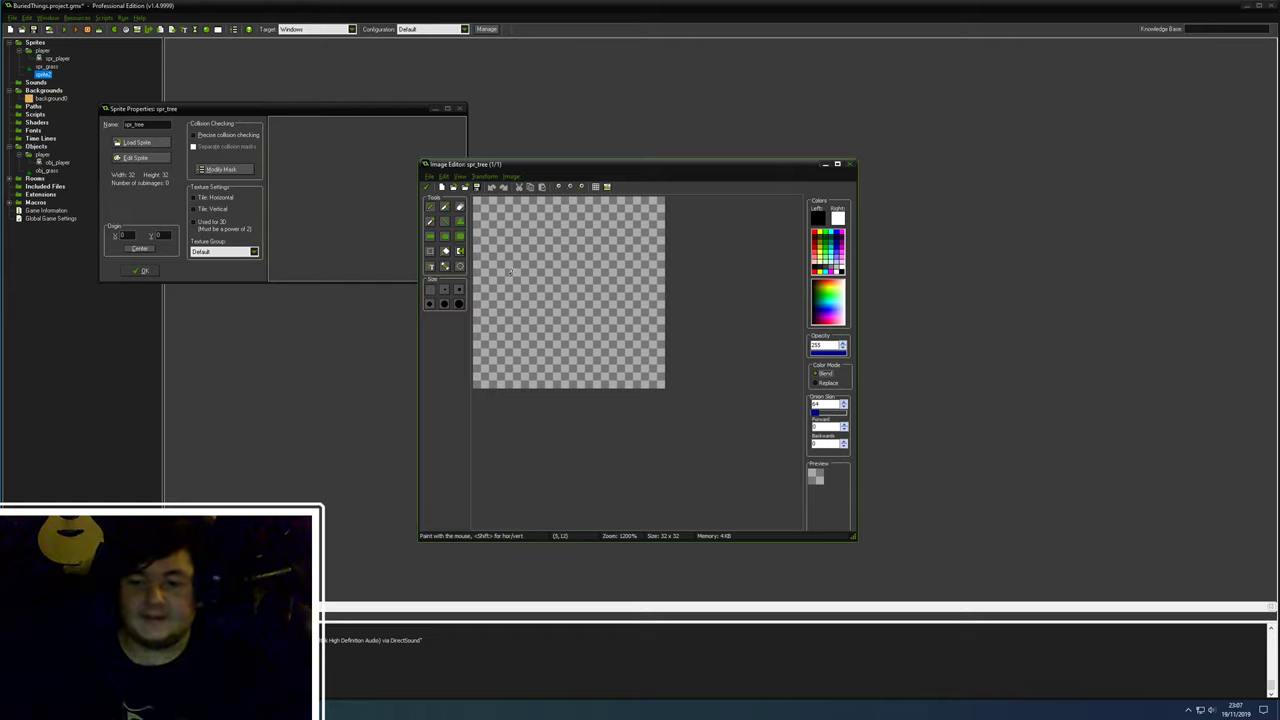
click(825, 289)
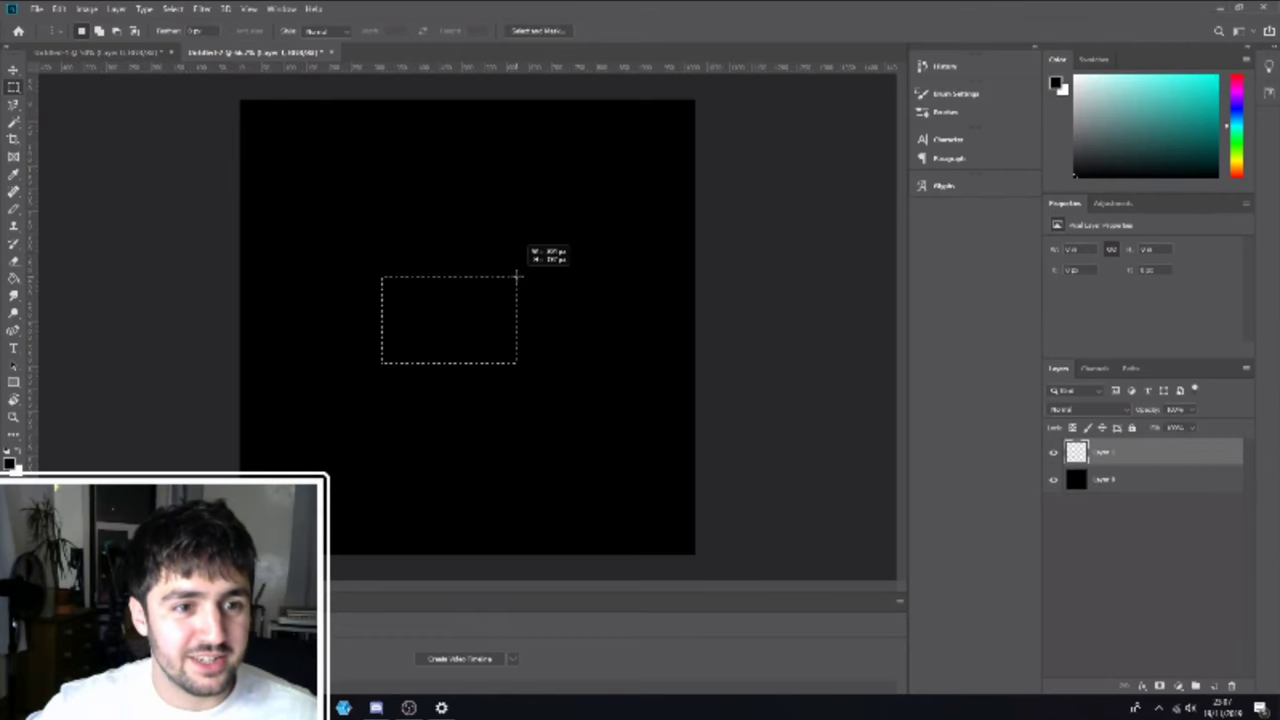
- In Photoshop, clear the selection and draw a black rectangle shape about 295 by 183 px near the middle of the canvas
click(507, 285)
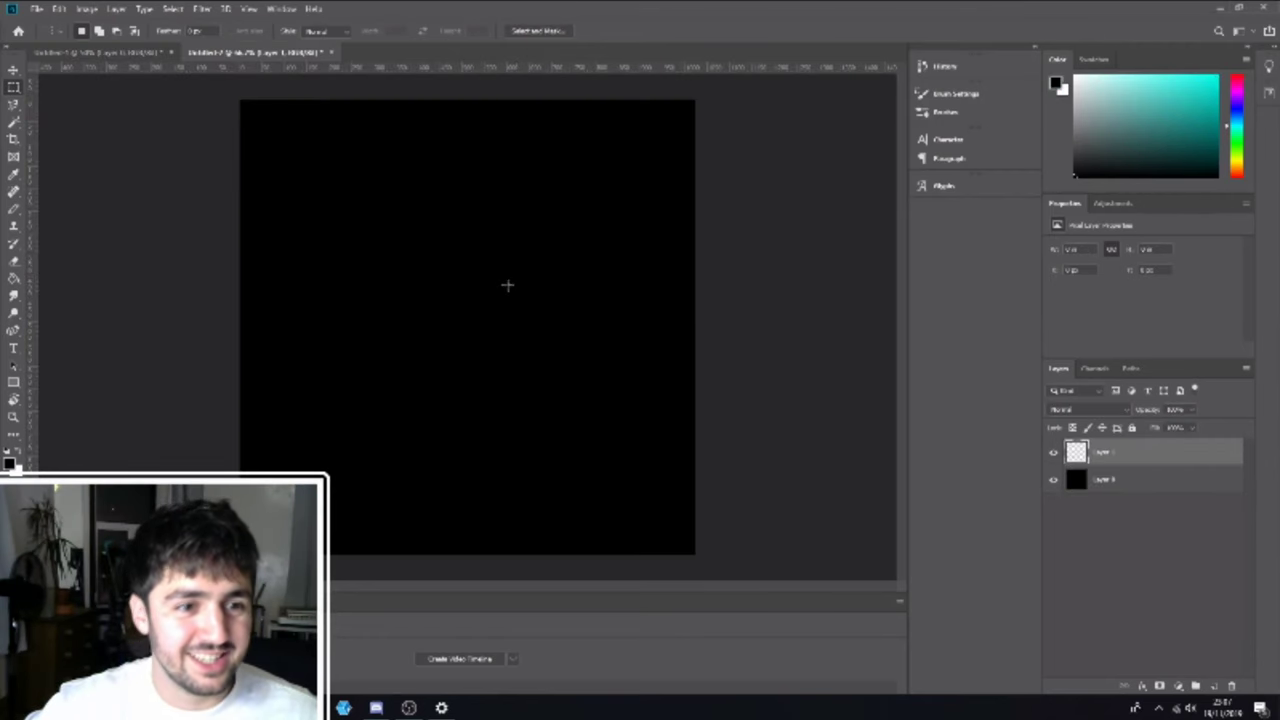
click(14, 383)
drag(385, 283, 522, 354)
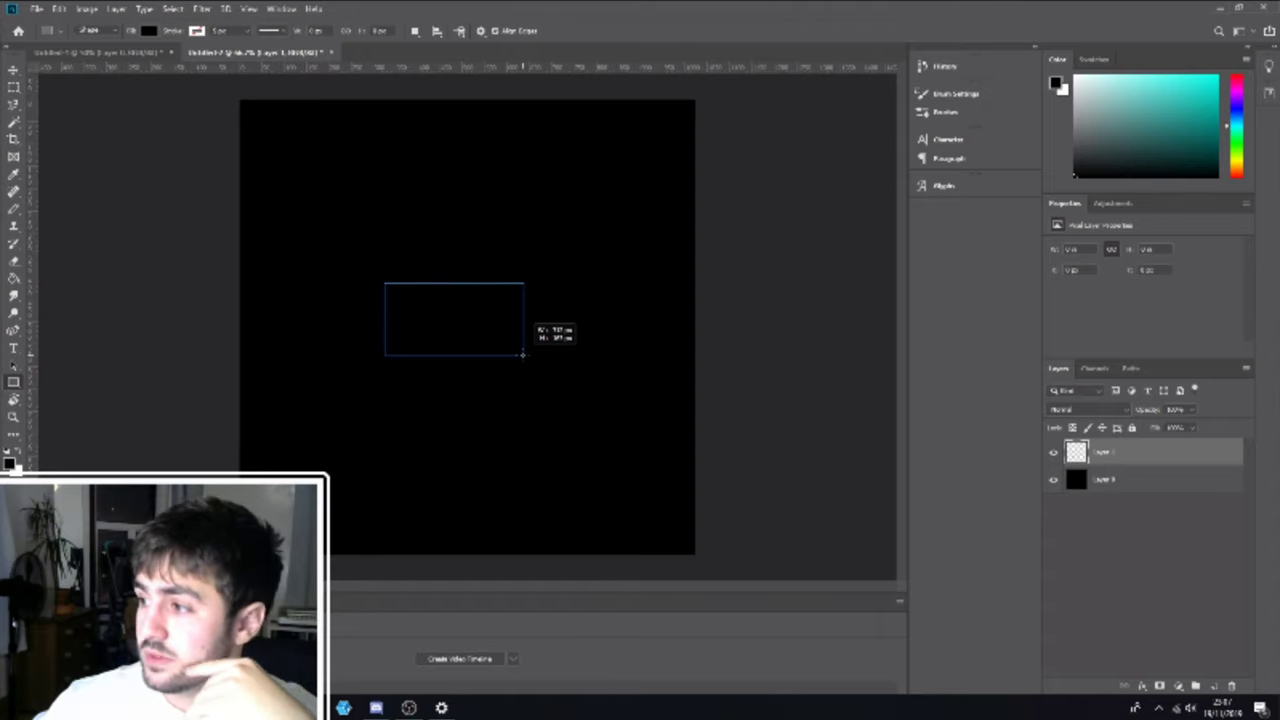
drag(522, 354, 522, 355)
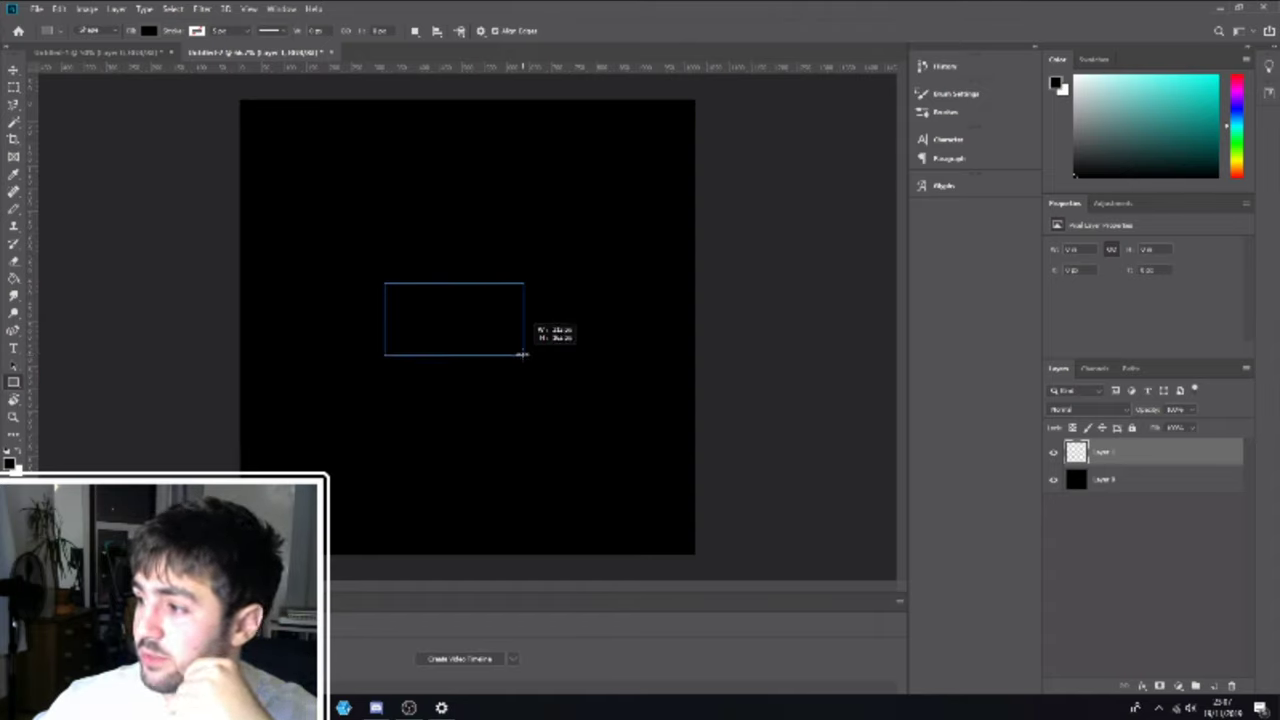
drag(522, 354, 515, 364)
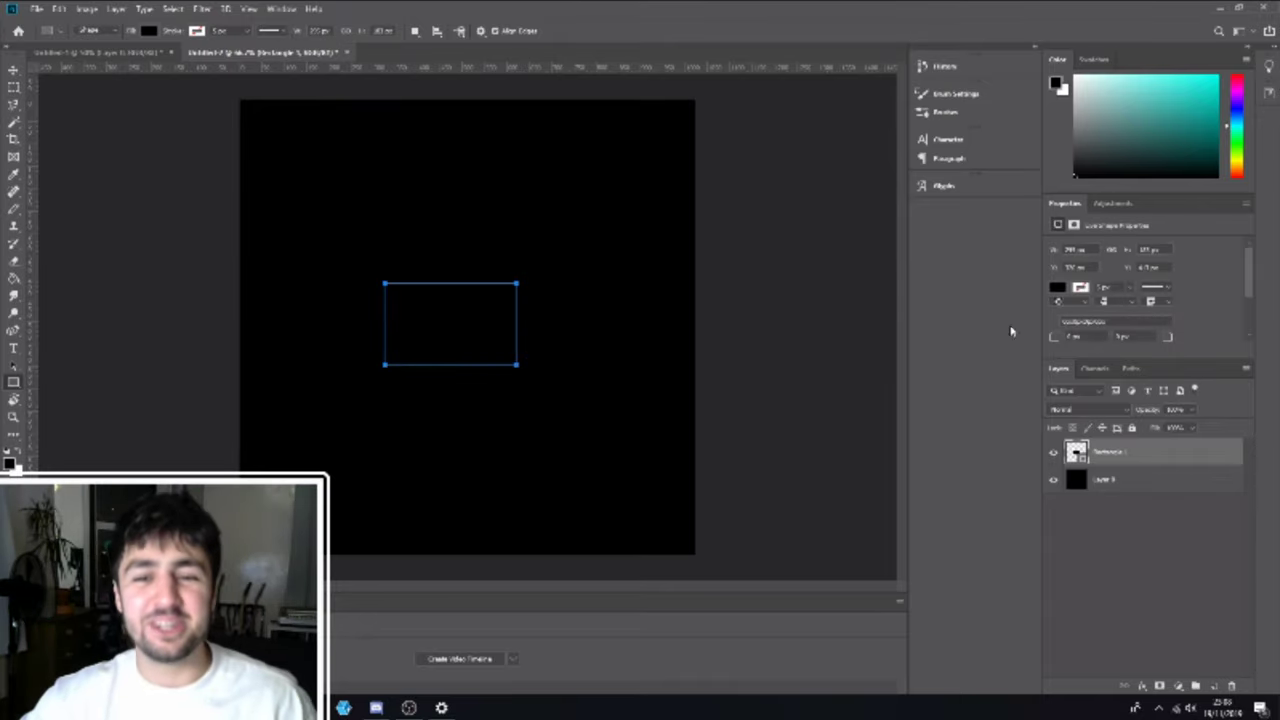
- Fill the rectangle shape with the recently used muted teal and move it lower on the canvas
click(149, 31)
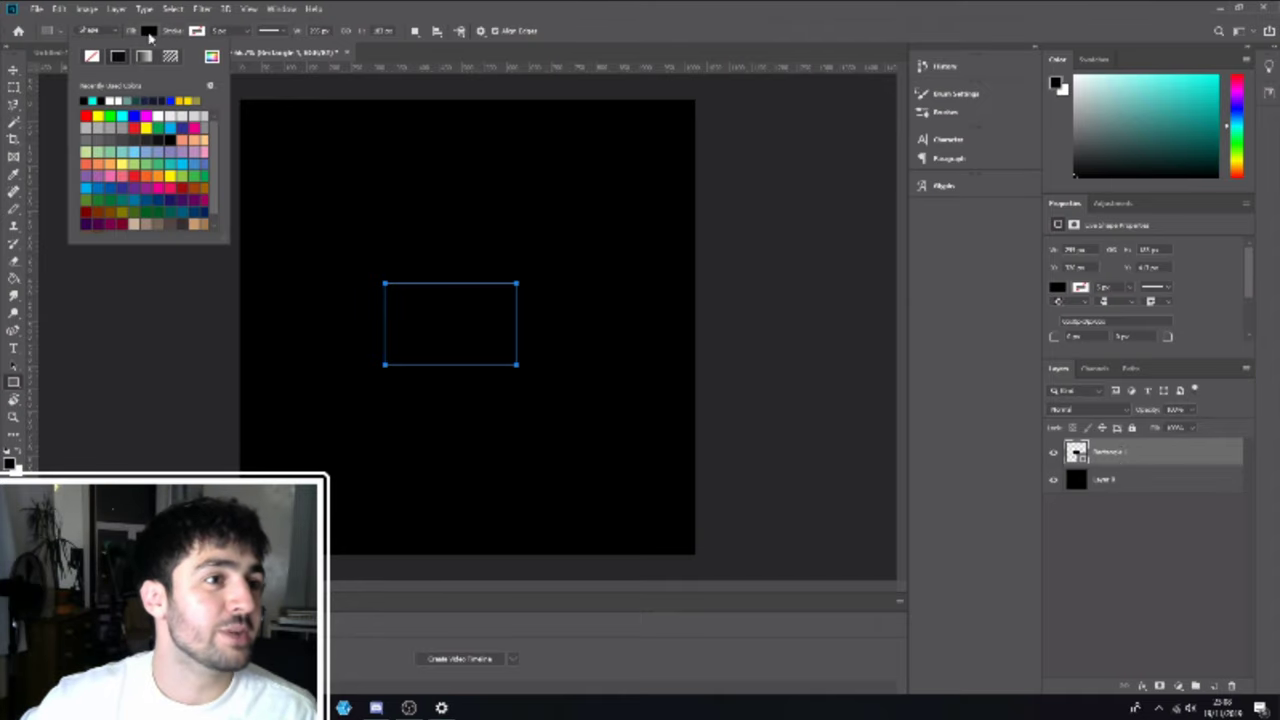
click(131, 100)
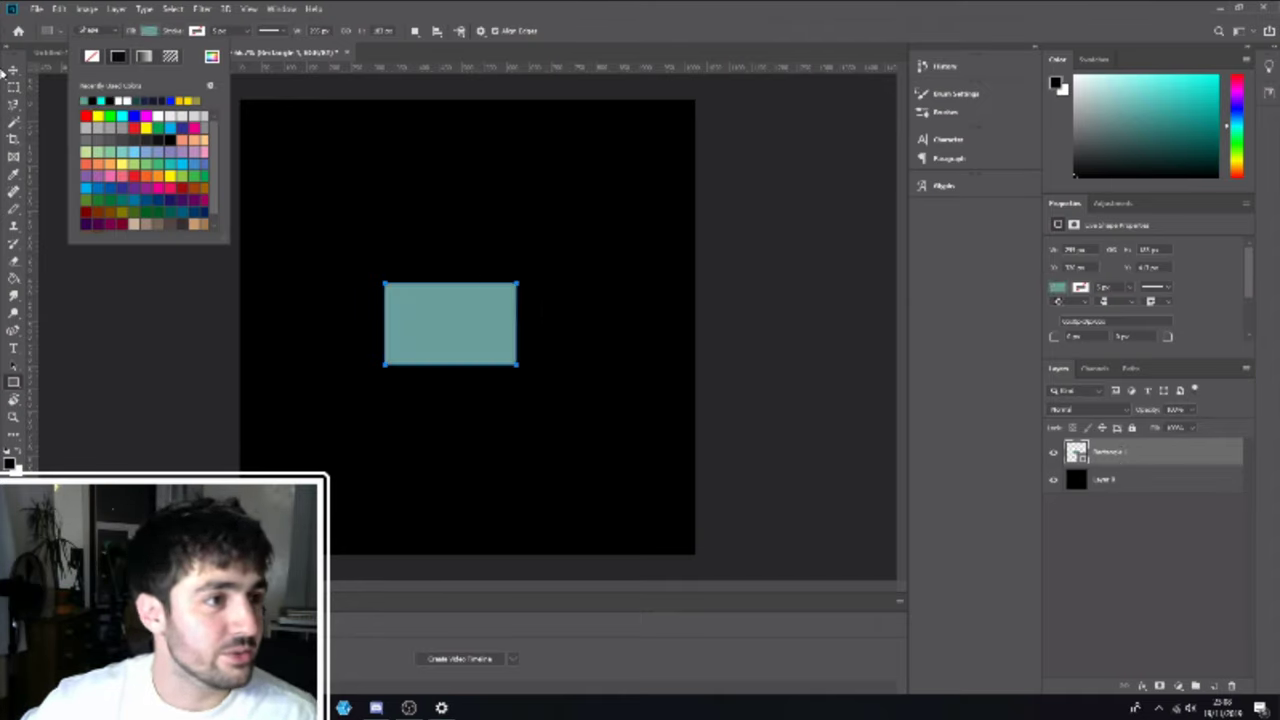
click(13, 69)
drag(462, 344, 486, 405)
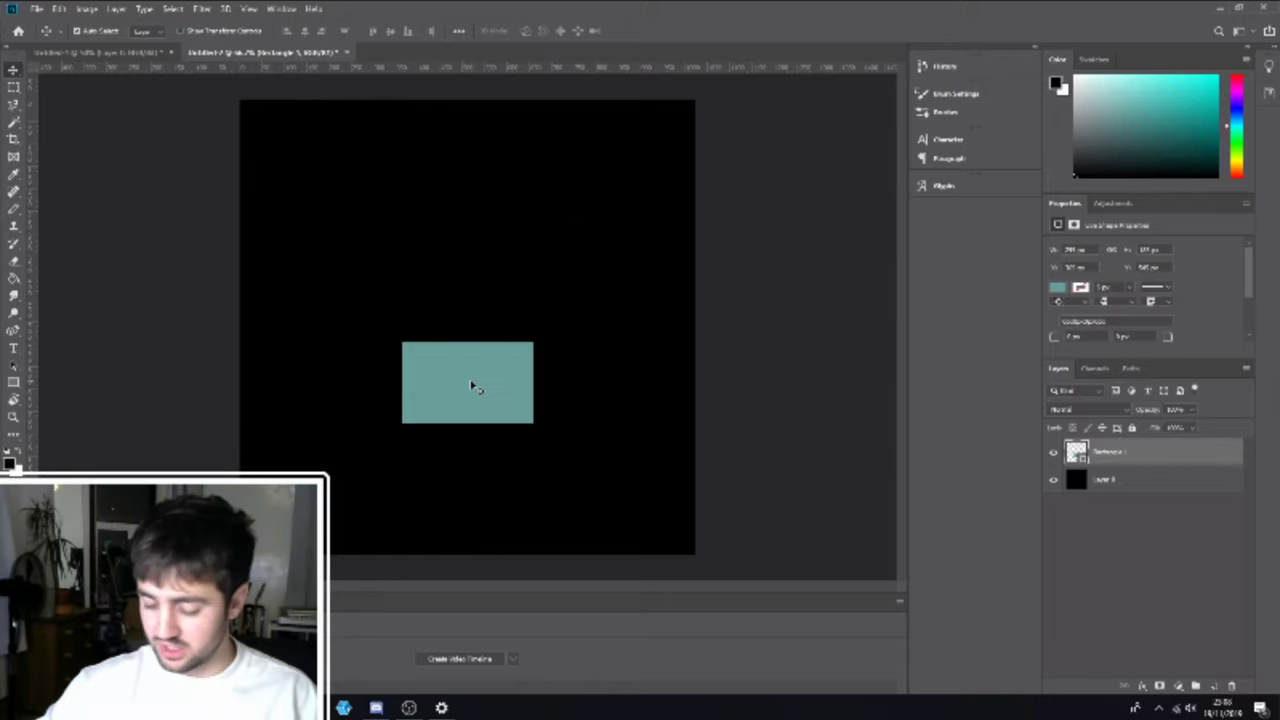
- Delete the rectangle shape and add a new empty layer above the black background layer
key(Delete)
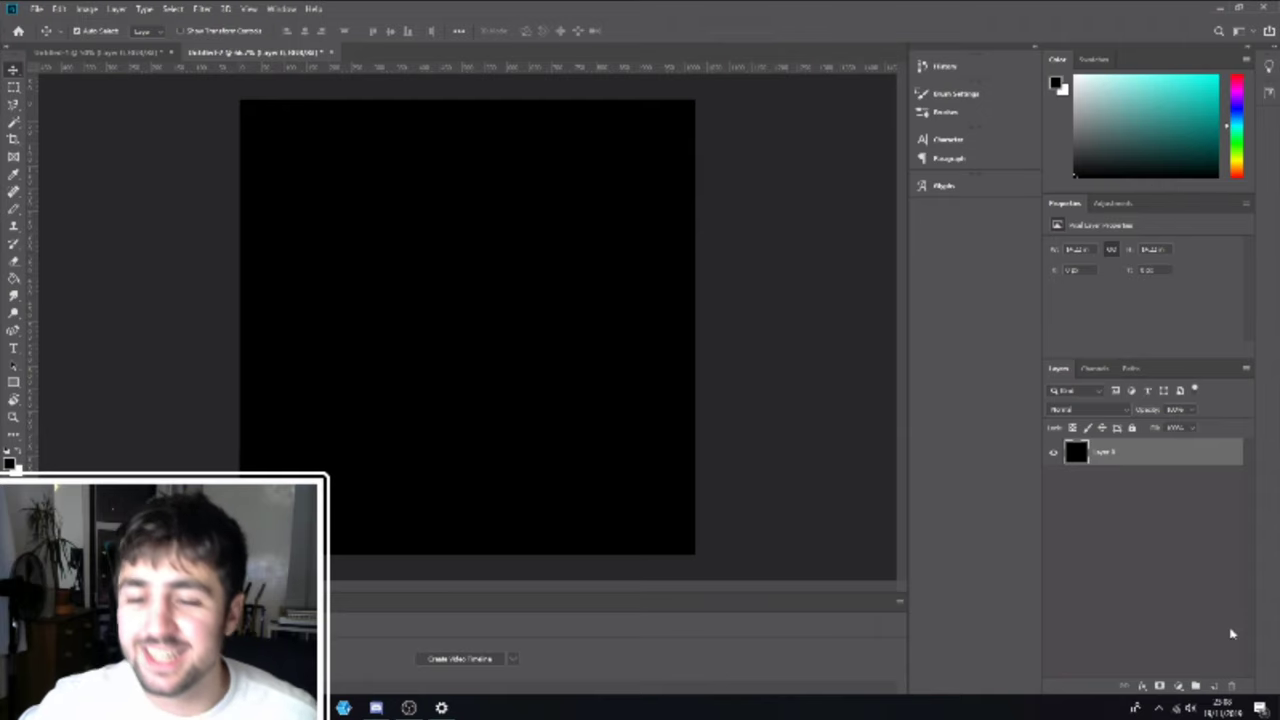
click(1214, 686)
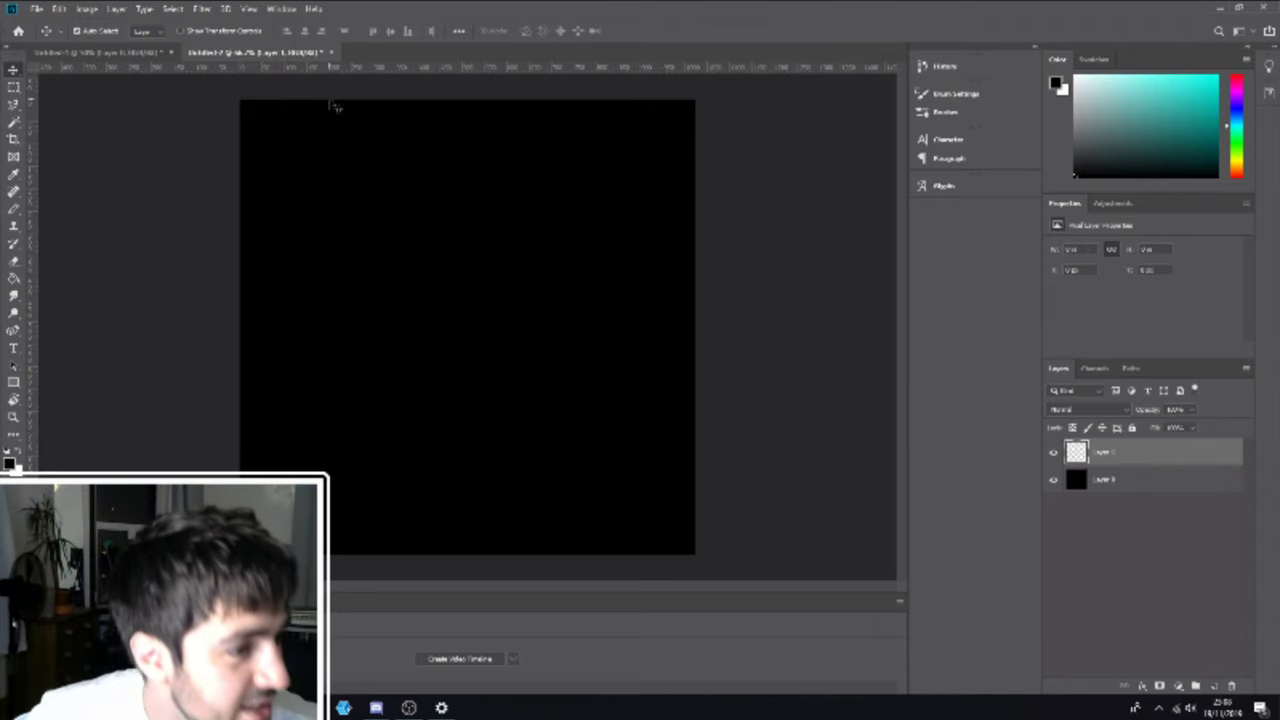
- Select a square about 254 px wide in the canvas's lower-left corner and fill it with bright cyan
click(13, 87)
mouse_move(240, 553)
mouse_down()
mouse_move(440, 282)
mouse_move(463, 318)
mouse_move(339, 443)
mouse_move(352, 440)
mouse_up()
key(g)
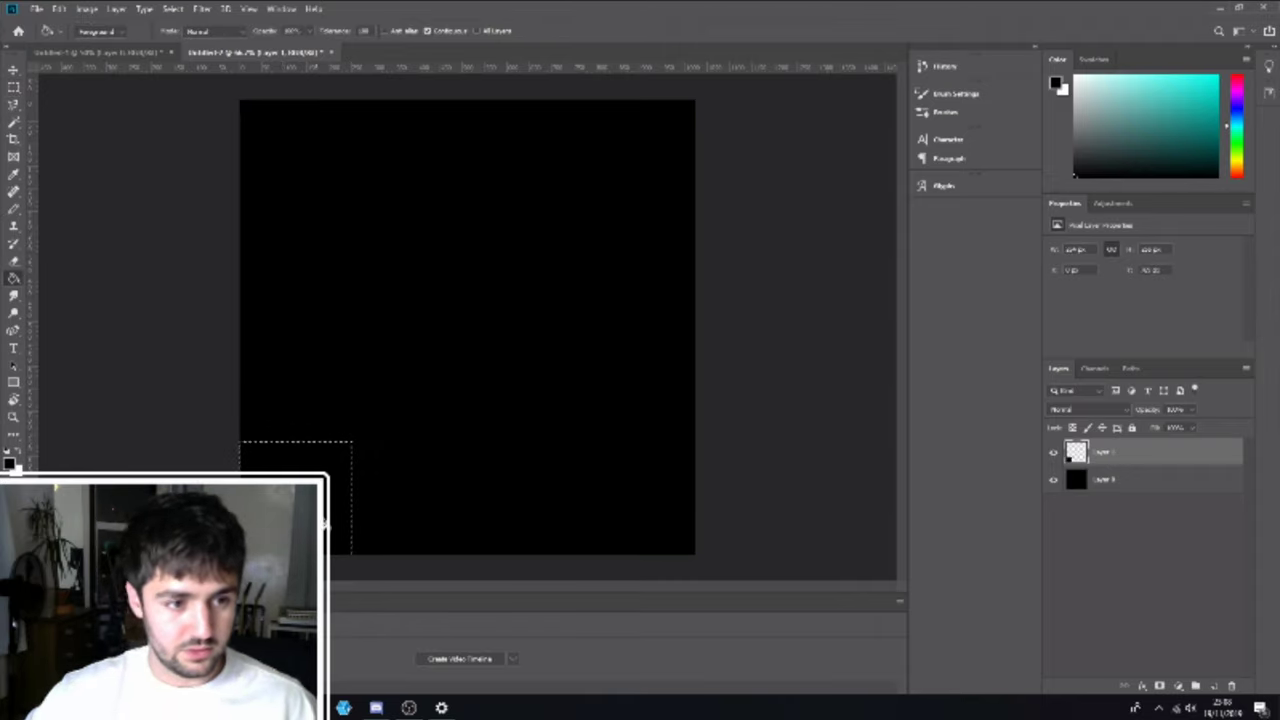
click(1210, 80)
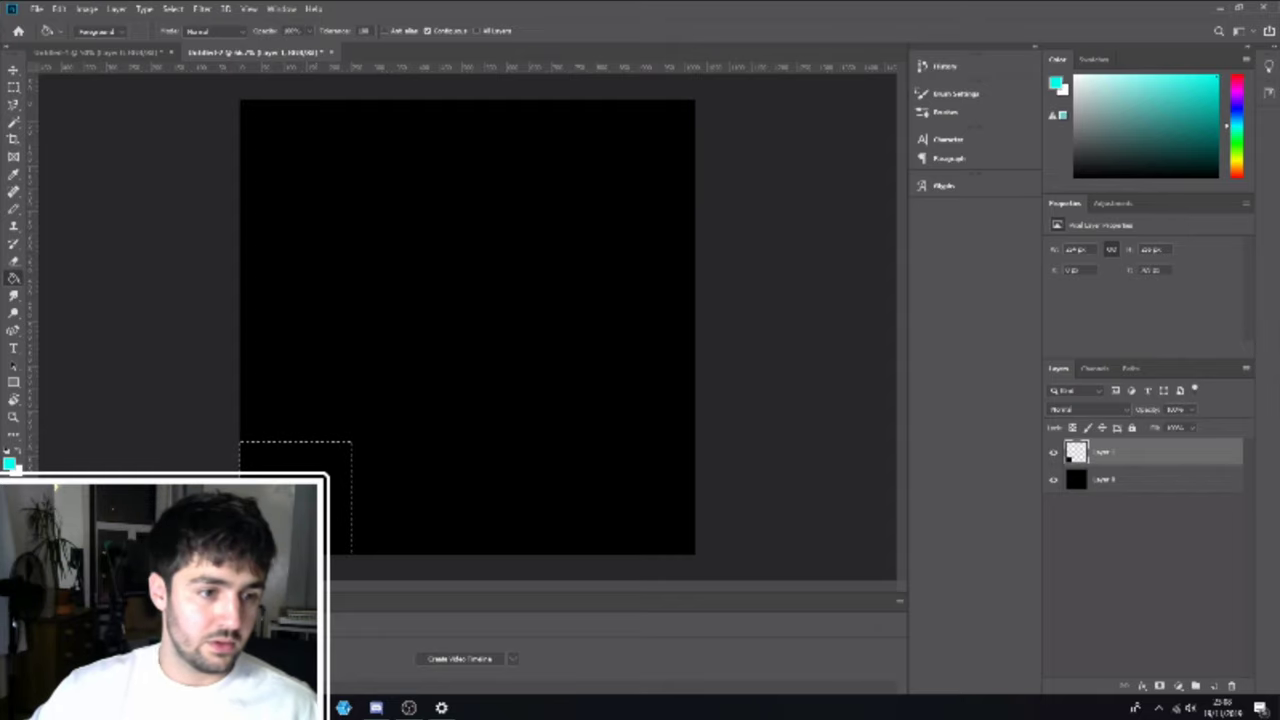
click(333, 479)
key(ctrl+plus)
key(ctrl+plus)
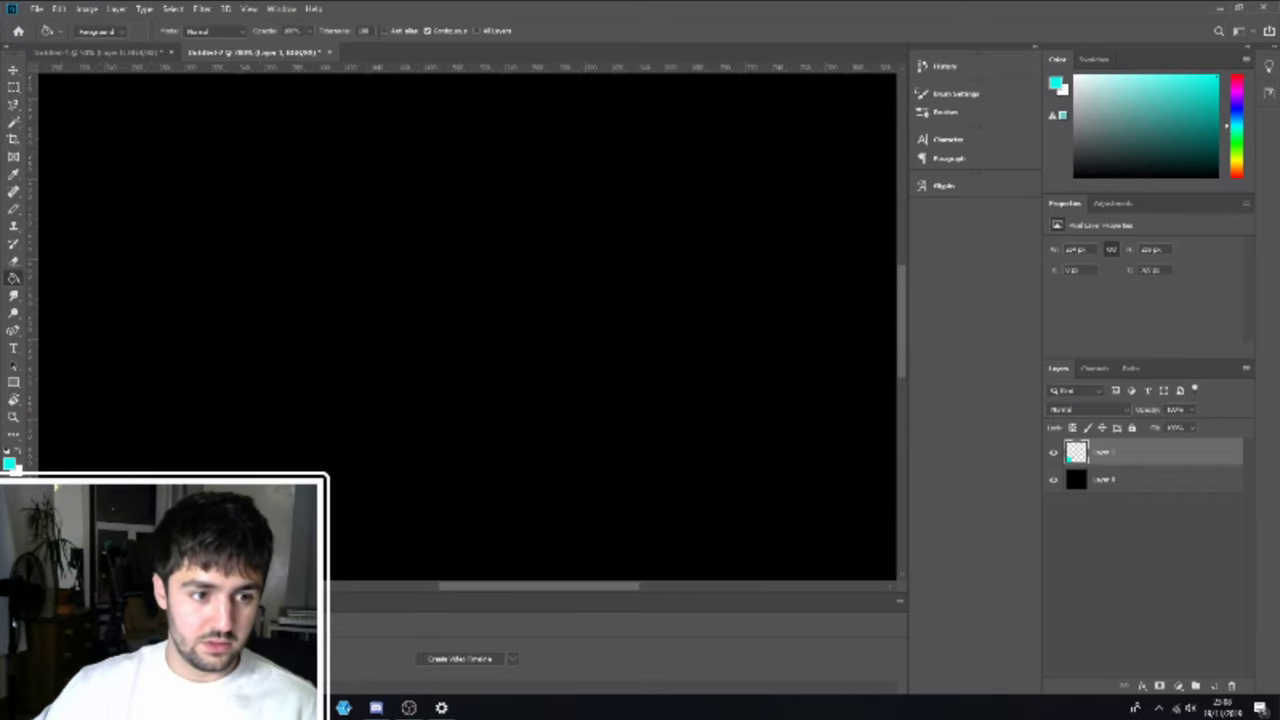
key(ctrl+minus)
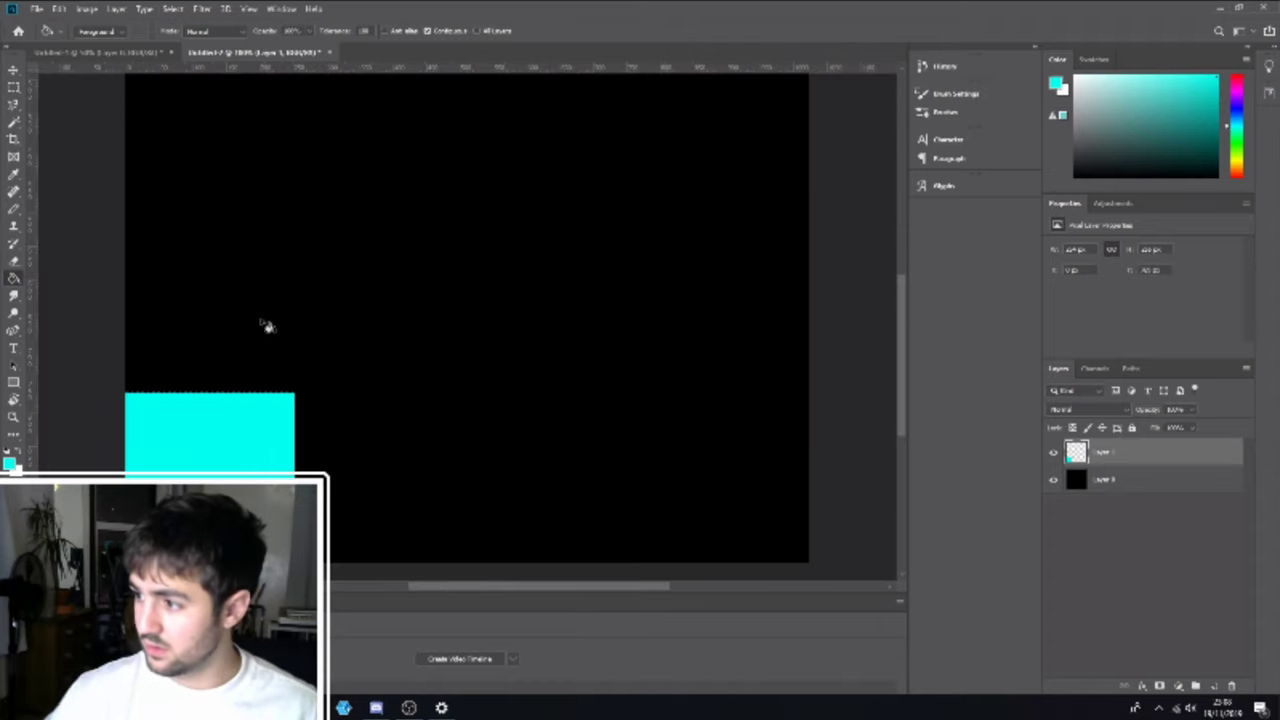
scroll(257, 323, down, 1)
- Clear the selection on the cyan square and set the pencil size to 1 px
click(13, 87)
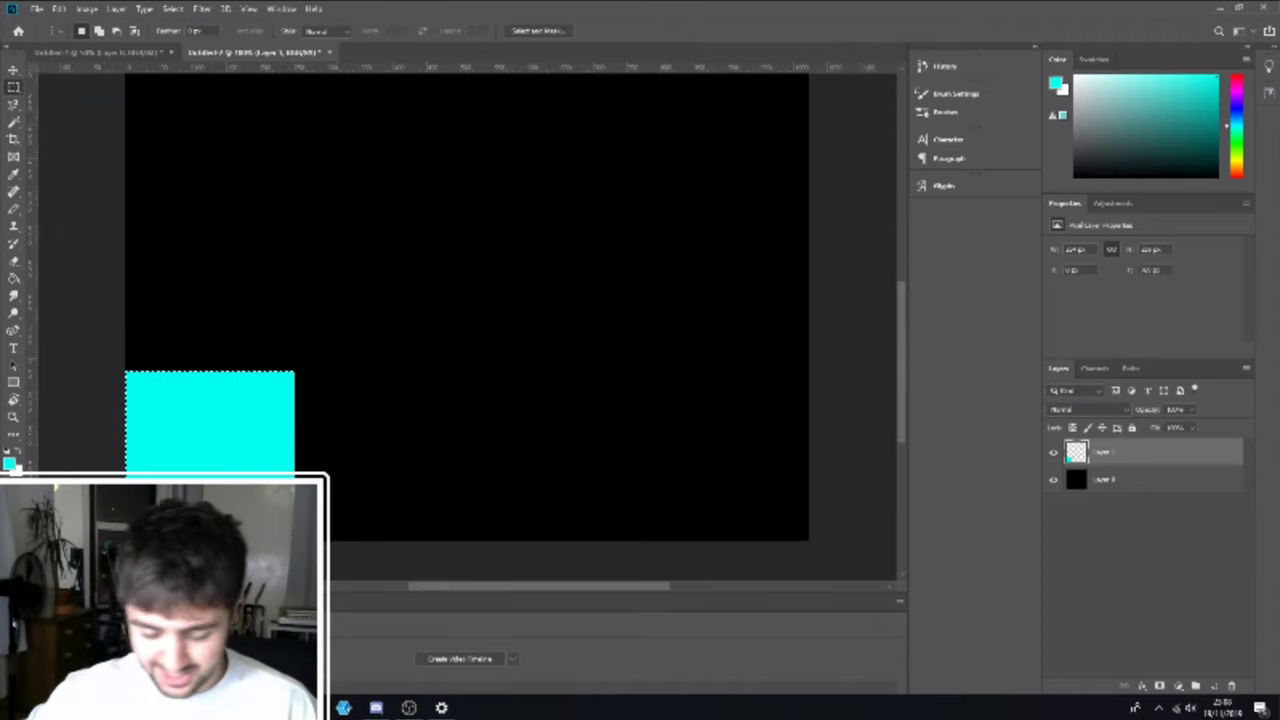
drag(126, 478, 296, 417)
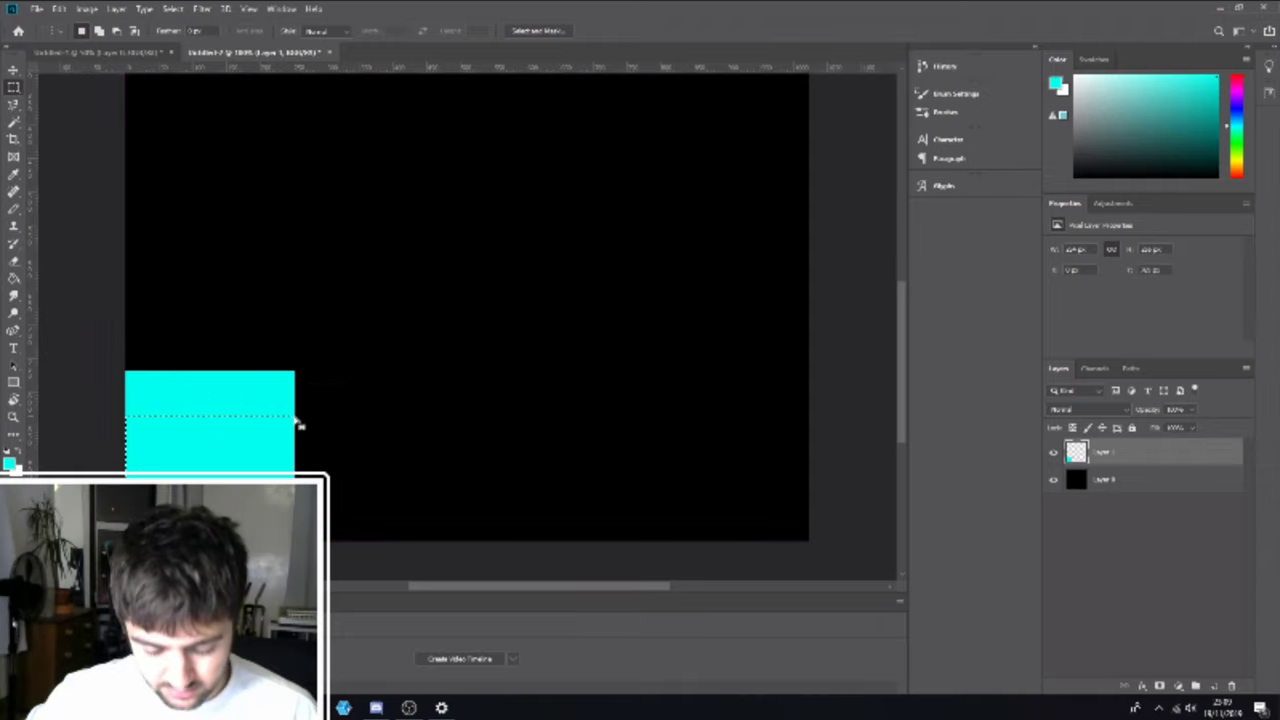
key(b)
click(96, 35)
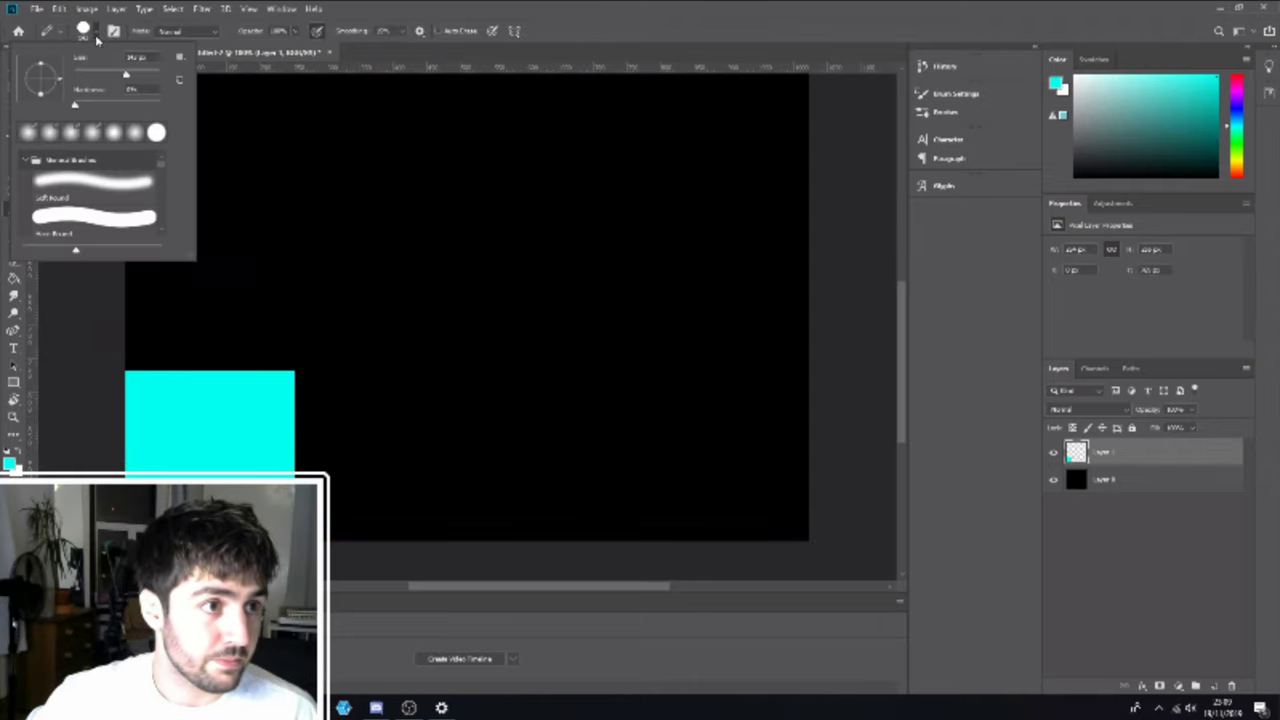
drag(108, 76, 74, 75)
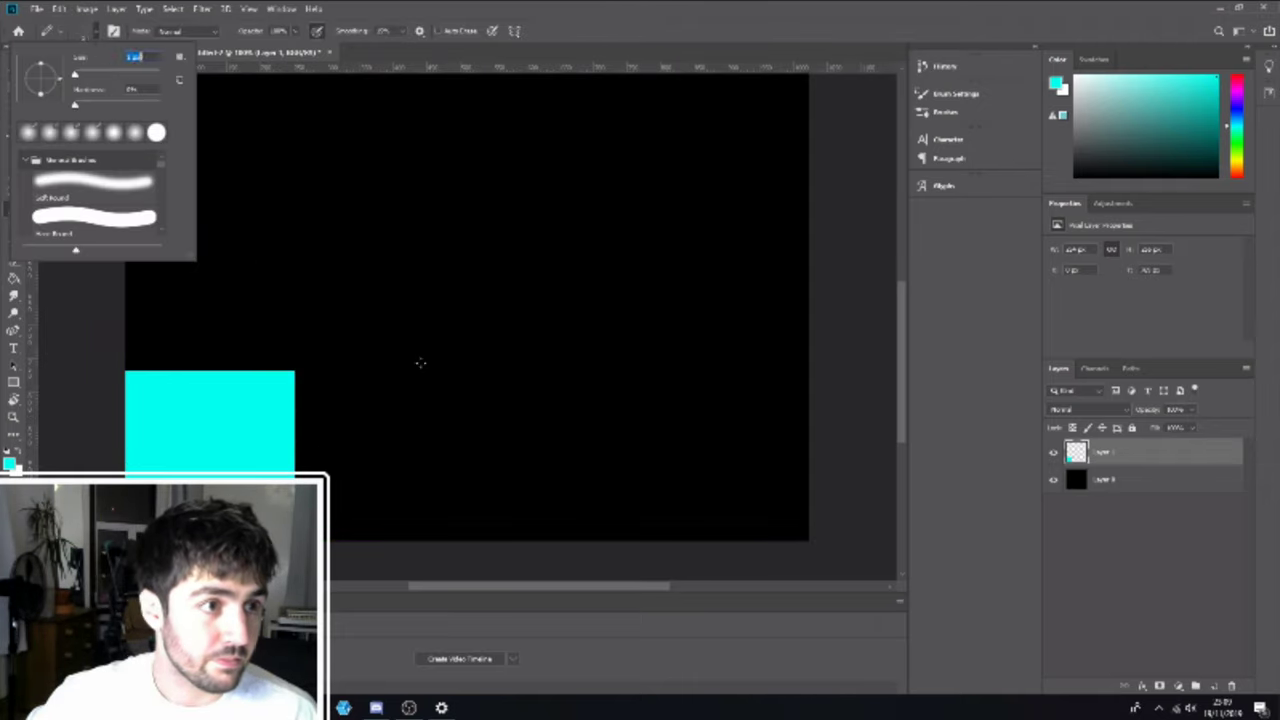
click(298, 370)
- Draw a 1 px cyan vertical line just outside the square's right edge, from its upper corner to the bottom of the canvas
scroll(352, 563, down, 3)
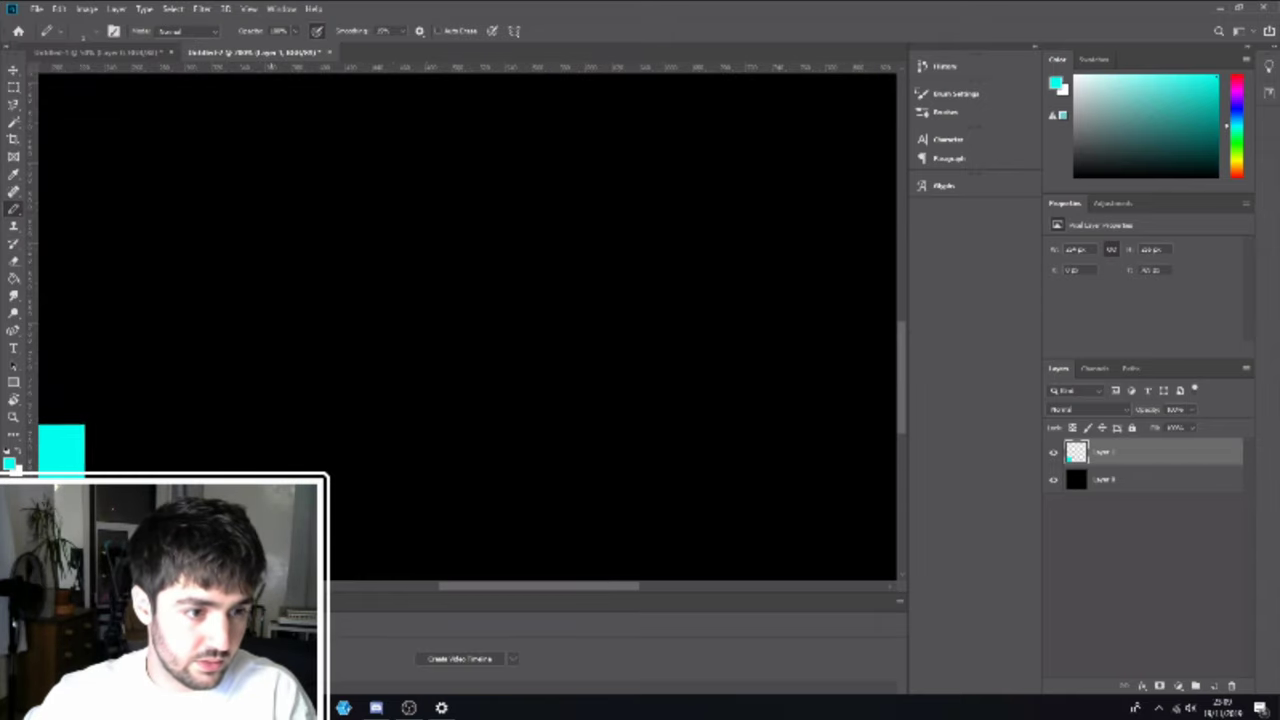
scroll(536, 275, up, 3)
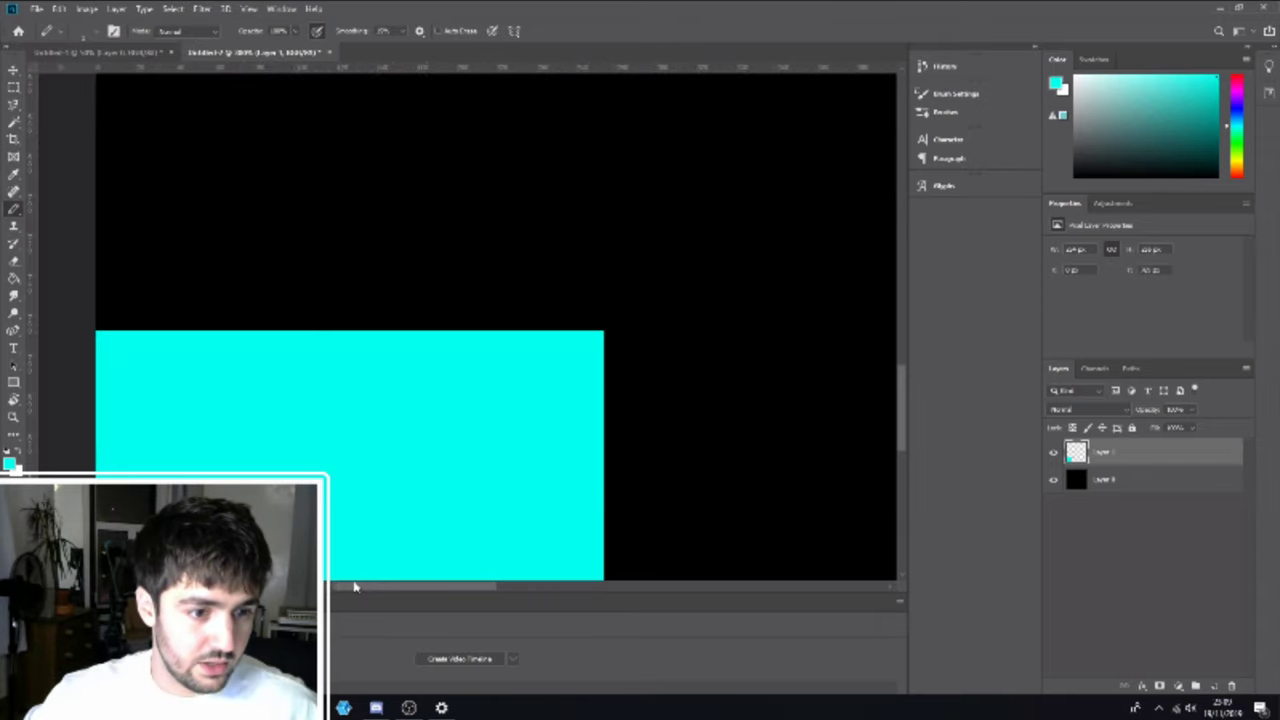
scroll(536, 275, right, 1)
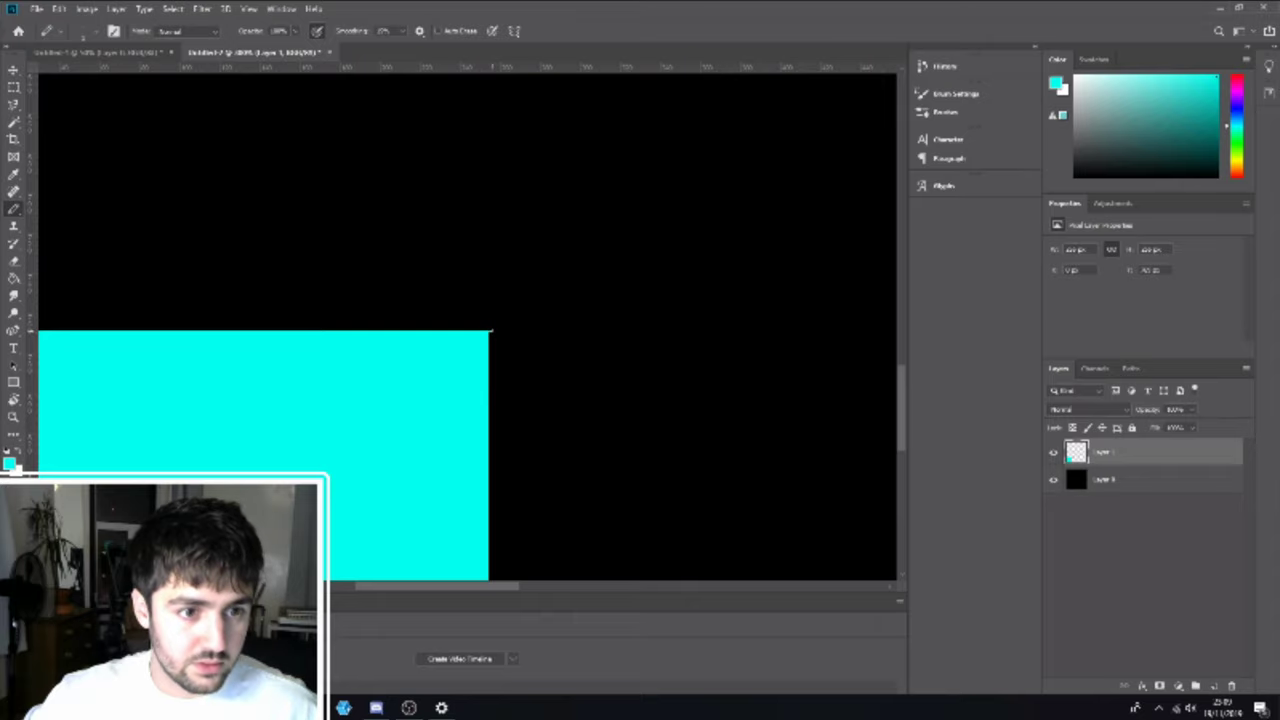
scroll(490, 331, down, 5)
scroll(494, 240, up, 2)
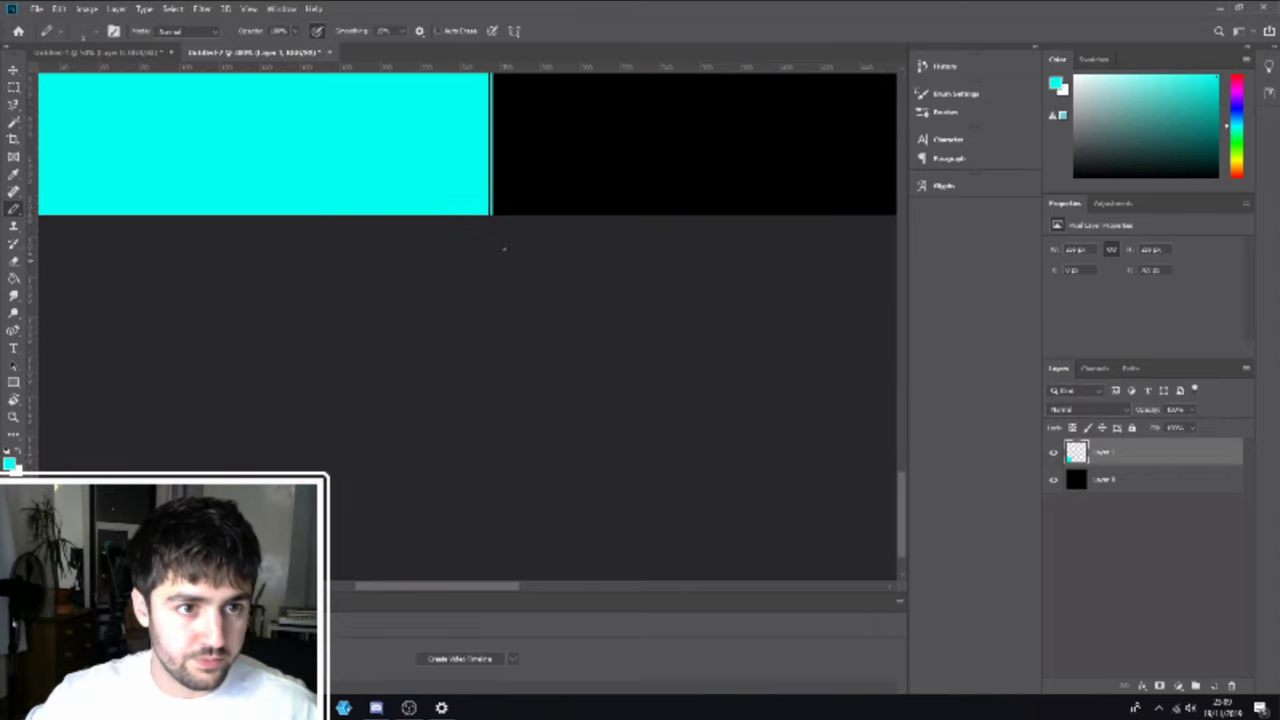
scroll(496, 240, up, 2)
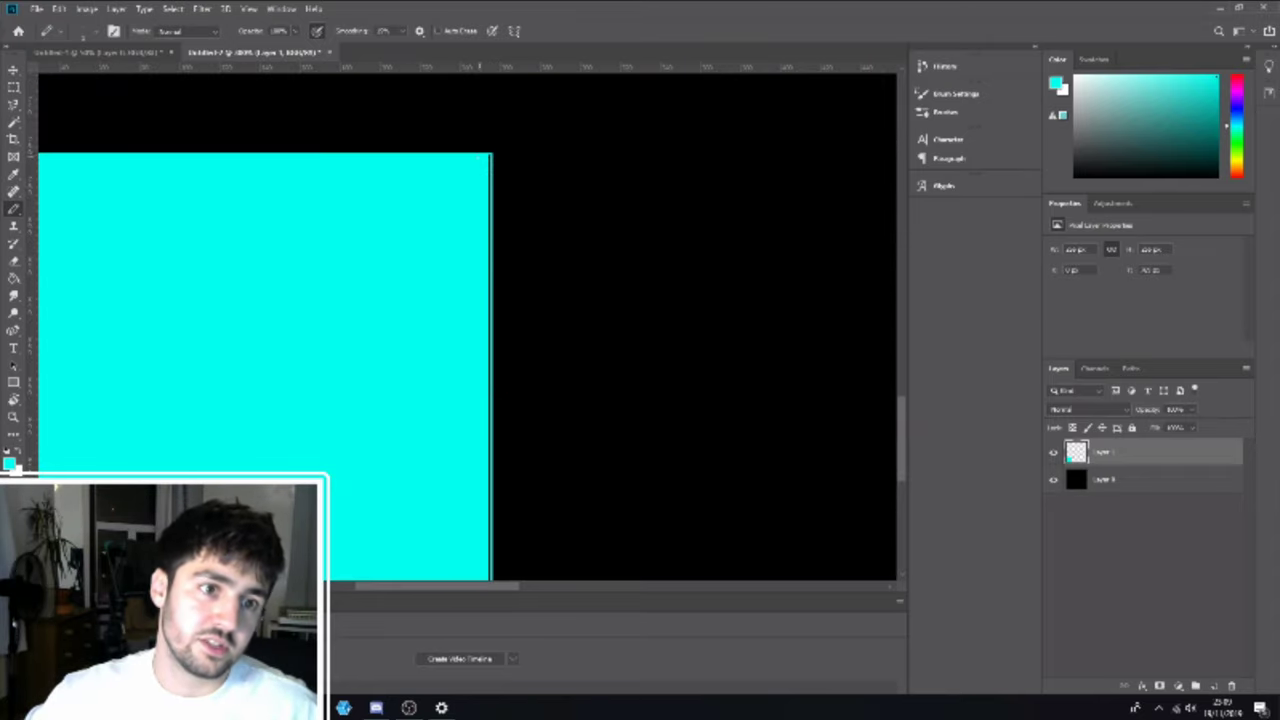
- Extend the cyan square upward with a 1 px cyan line drawn along its whole upper edge
scroll(482, 287, down, 3)
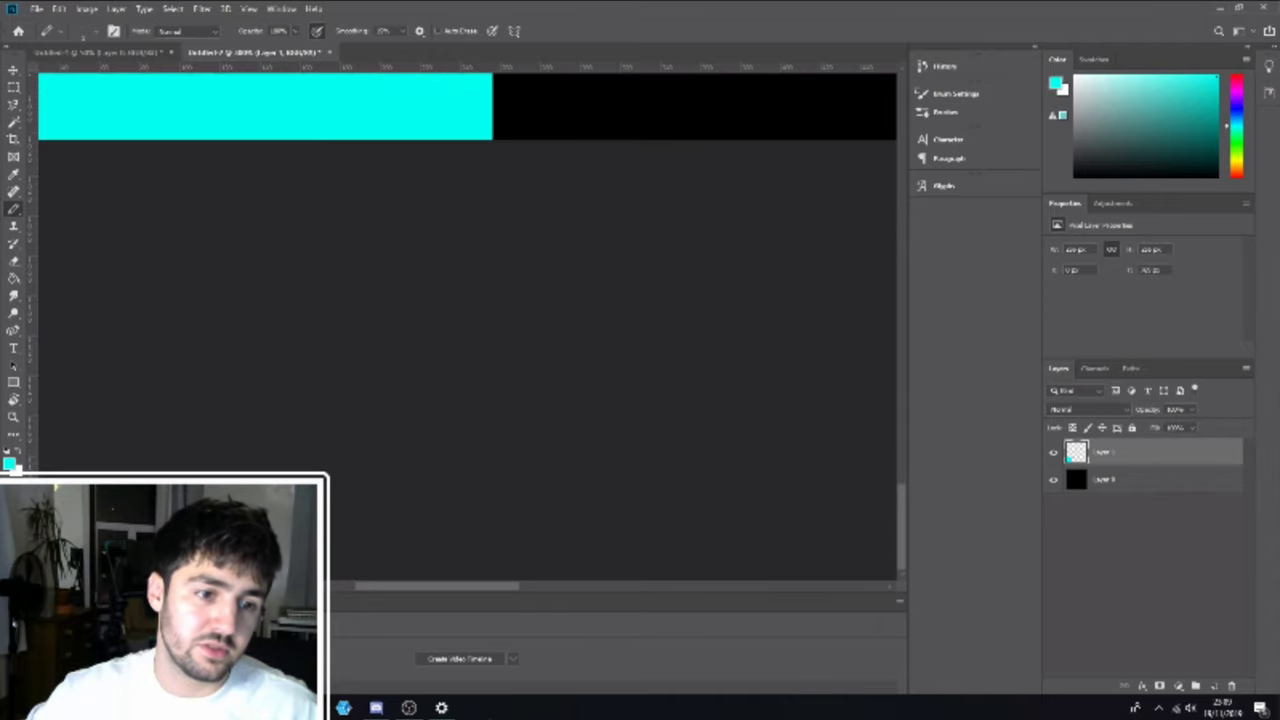
drag(468, 588, 437, 590)
scroll(425, 451, up, 3)
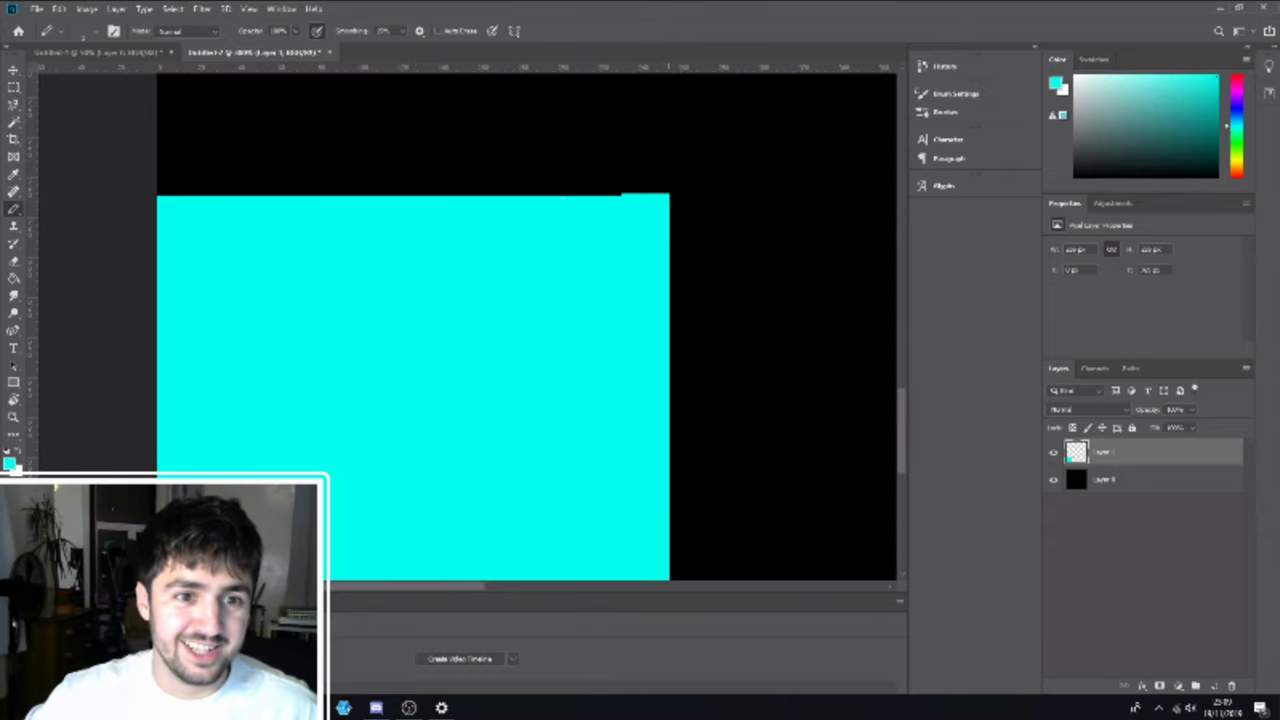
scroll(390, 256, left, 5)
alt+scroll(390, 256, down, 4)
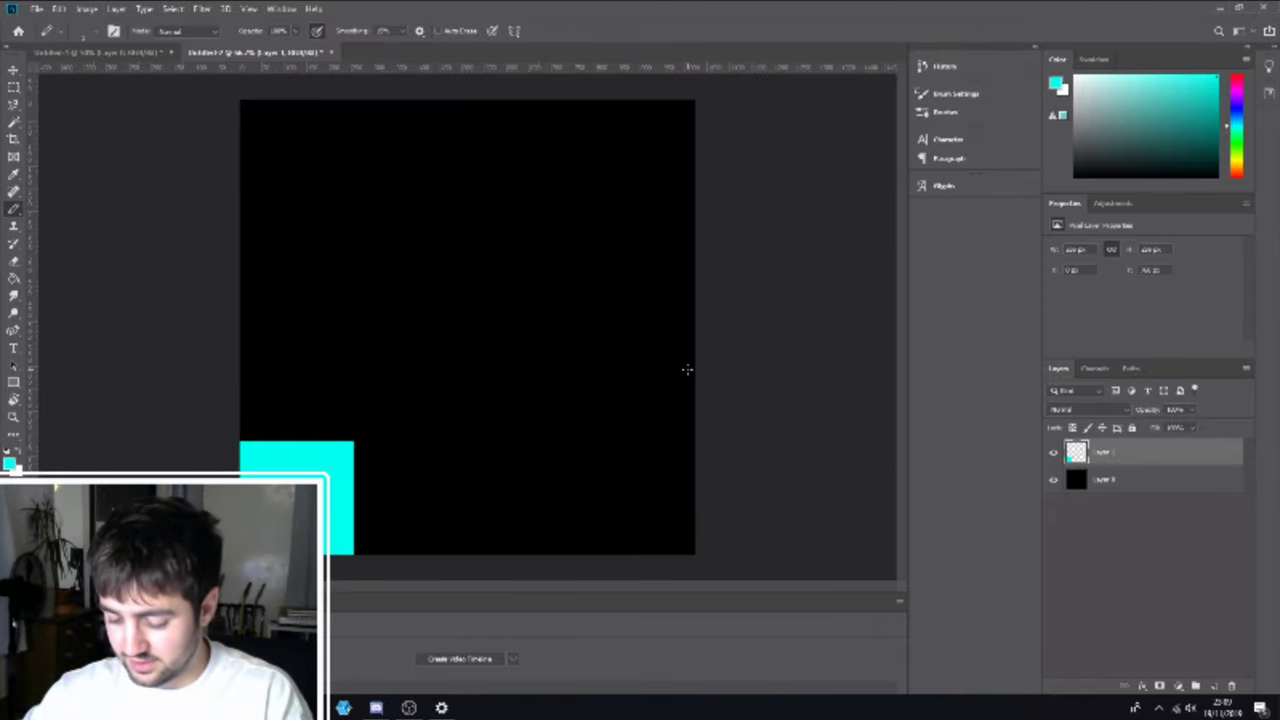
- Select the cyan square with the rectangular marquee, delete its pixels and clear the selection
key(m)
drag(240, 553, 353, 439)
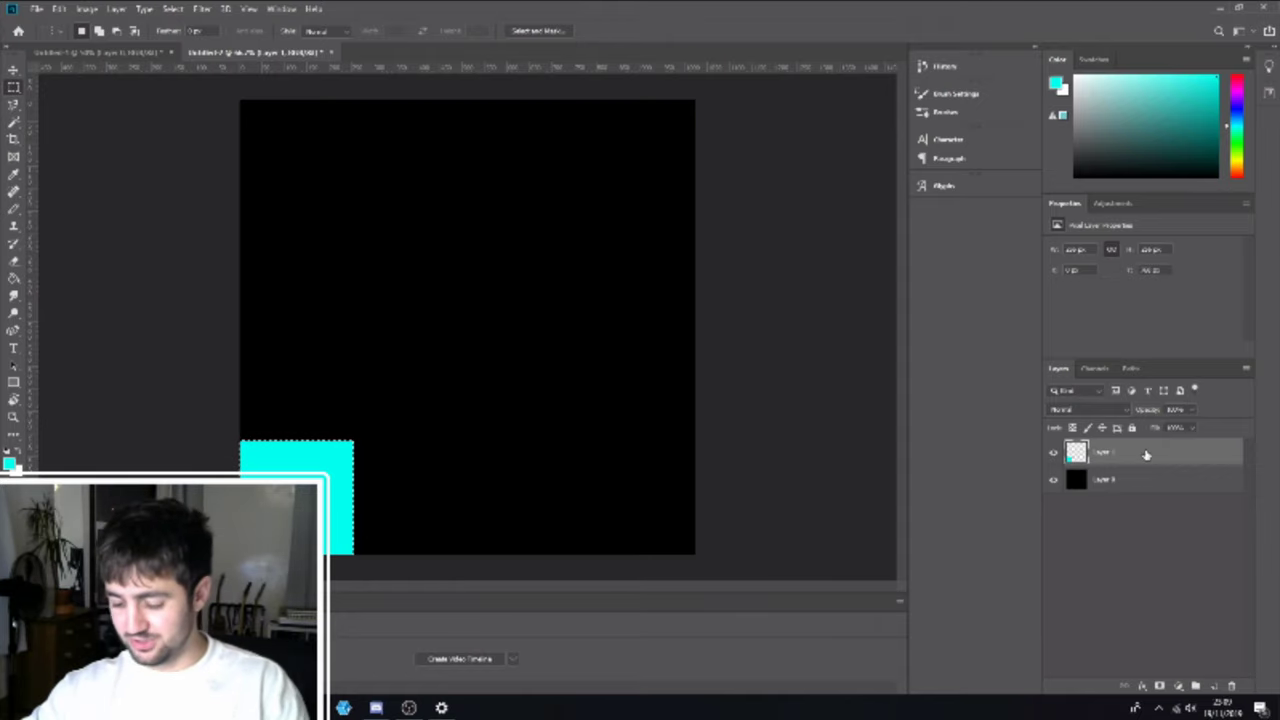
key(Delete)
key(ctrl+d)
- Select the whole canvas and transform the selection, setting its width to 25%
key(ctrl+a)
click(172, 8)
mouse_move(232, 201)
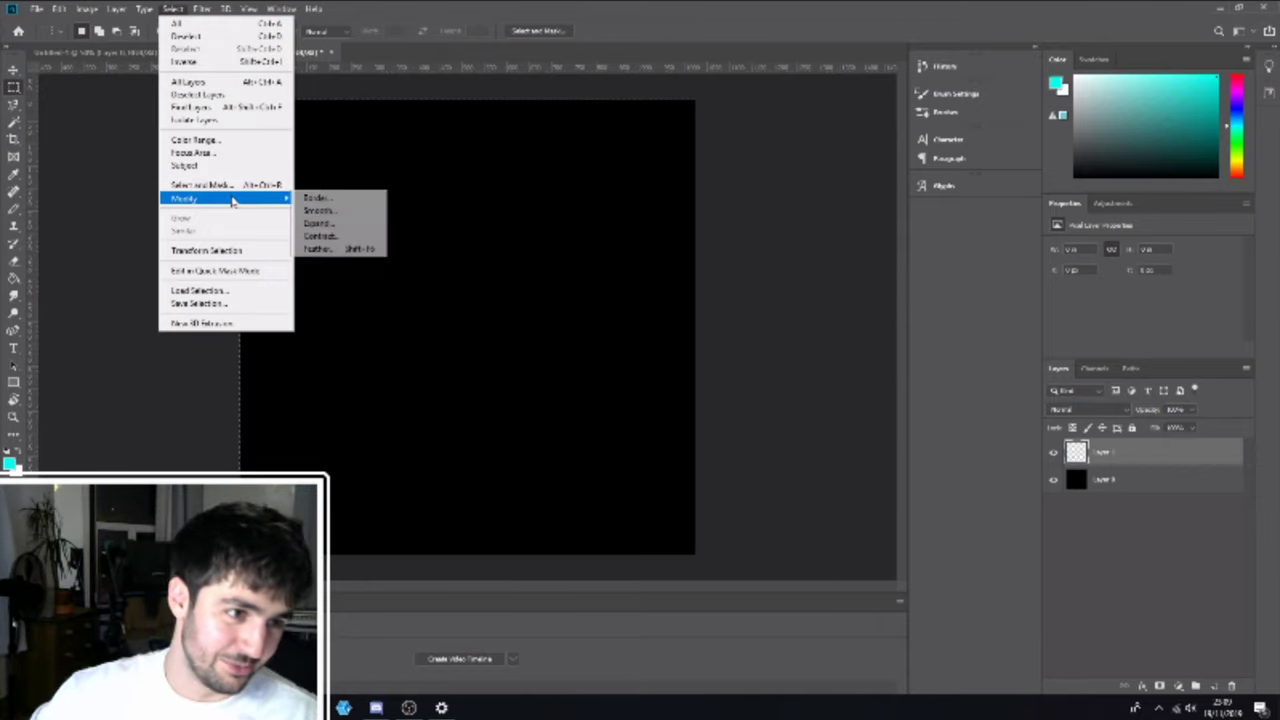
click(204, 251)
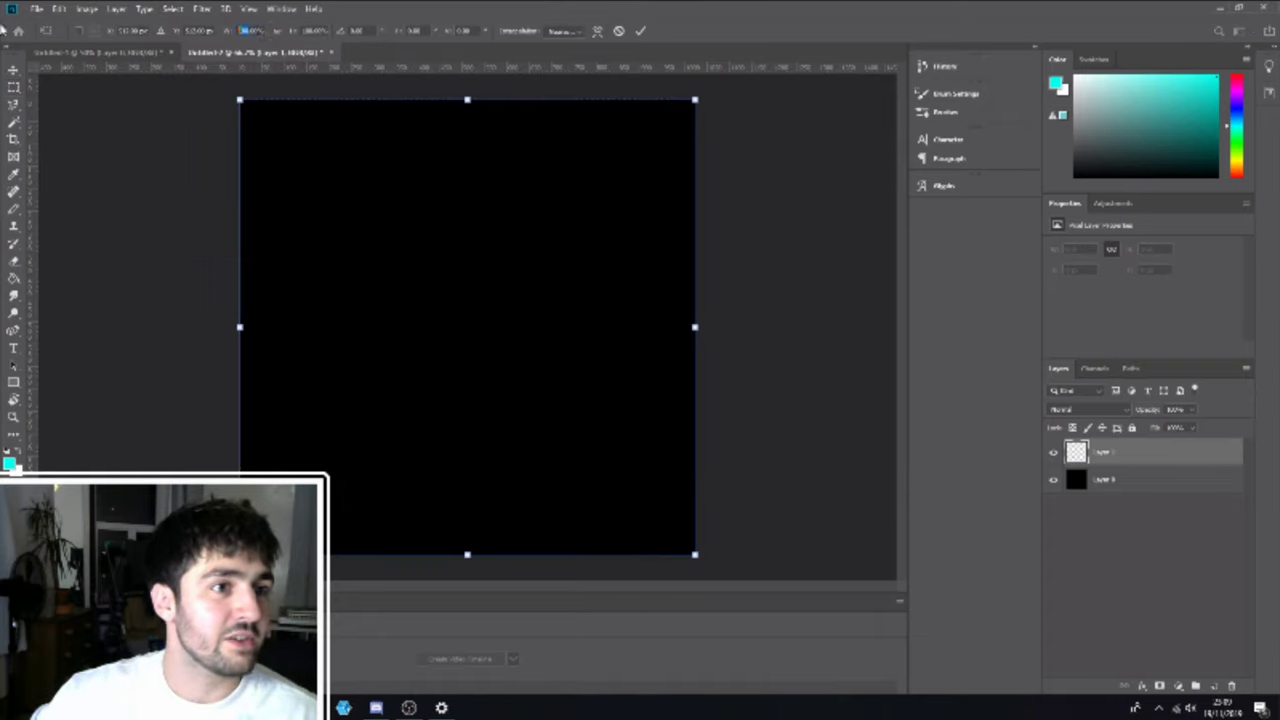
text(25)
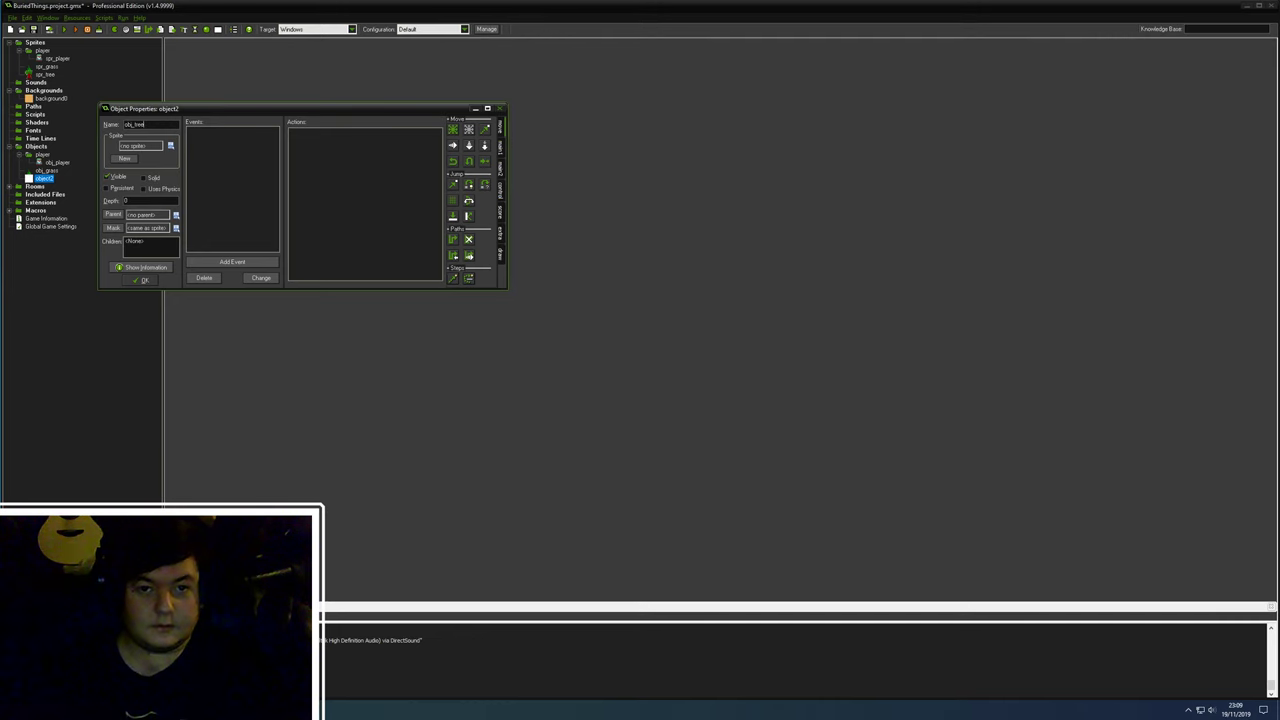
- In GameMaker Studio, assign the spr_tree sprite to the new obj_tree object and accept its properties without adding an event
click(171, 146)
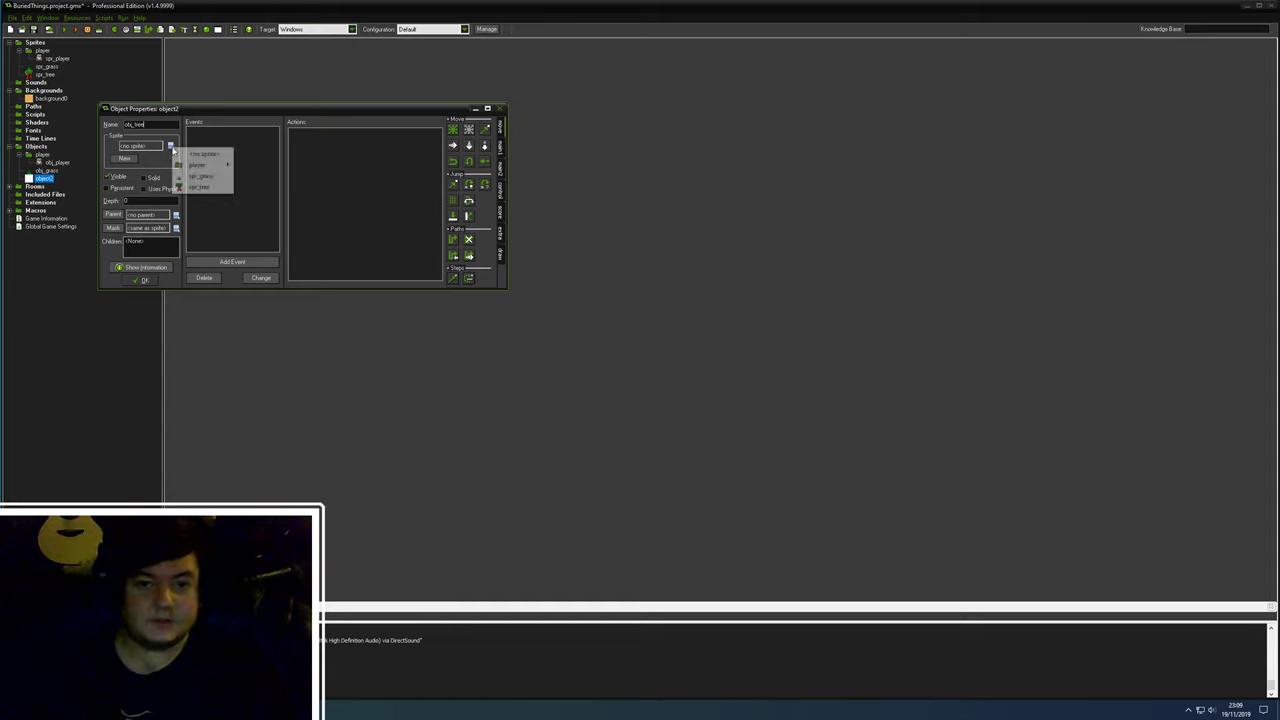
click(205, 186)
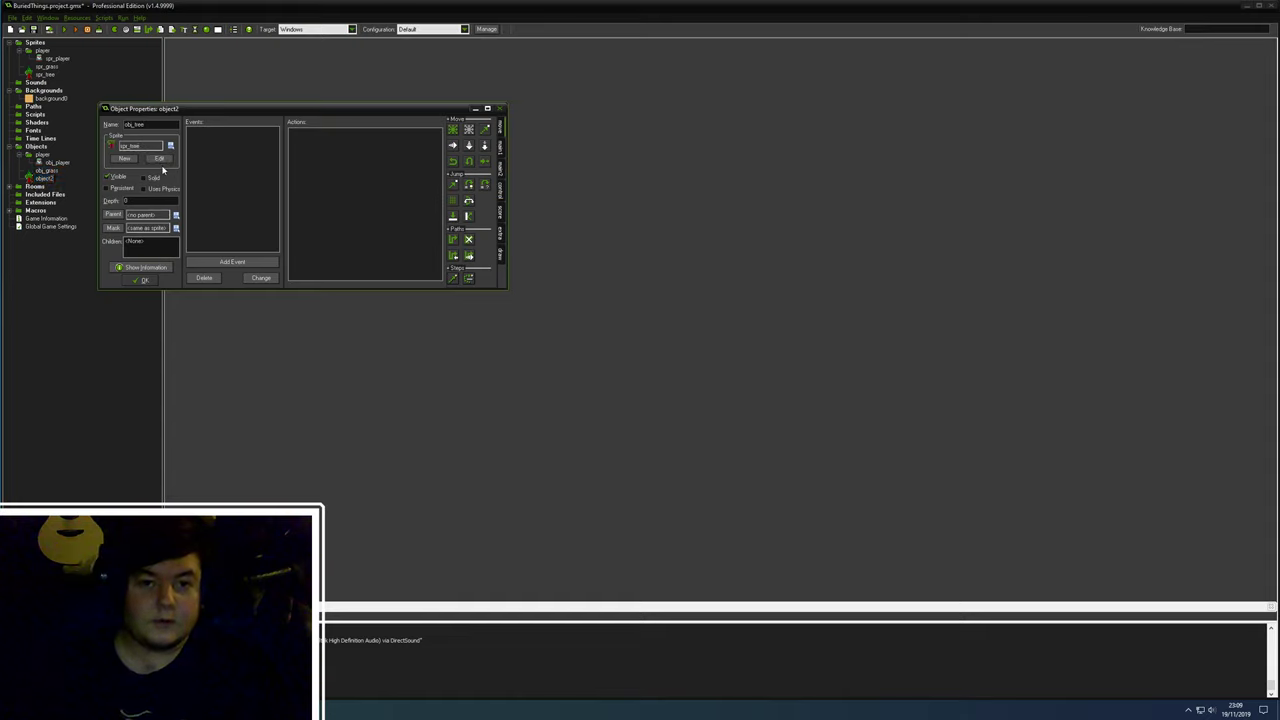
click(233, 262)
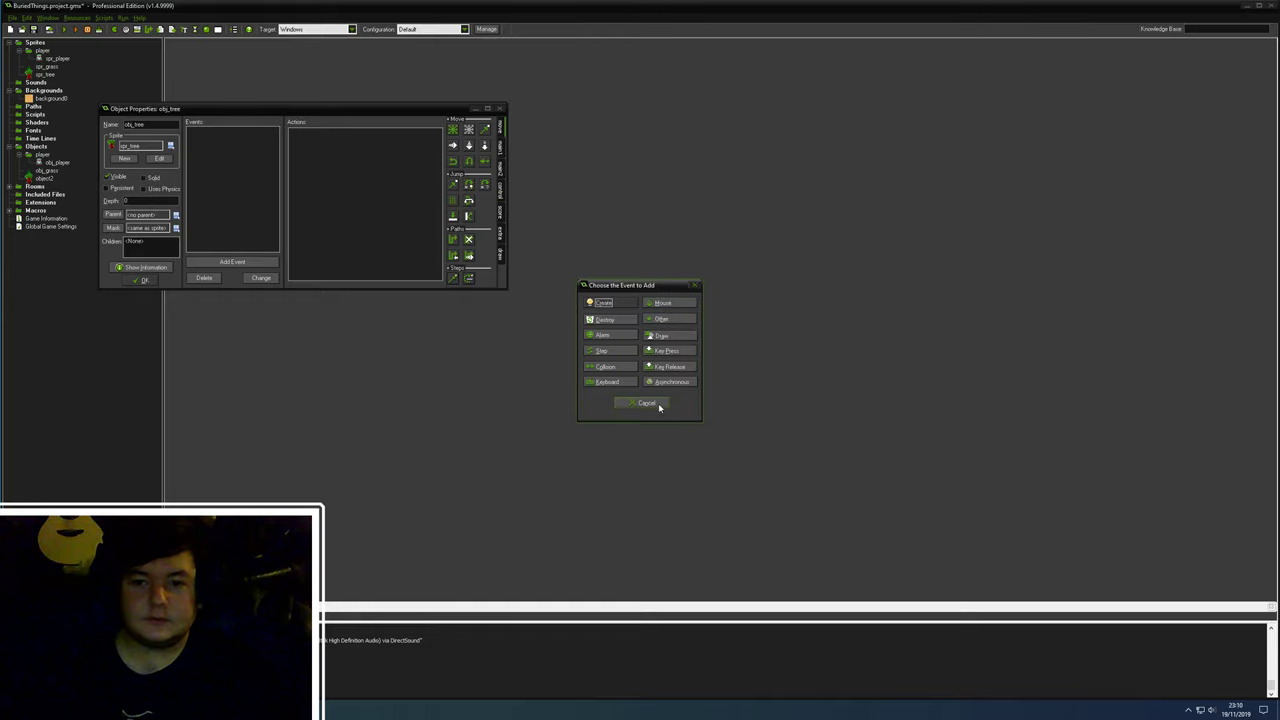
click(694, 285)
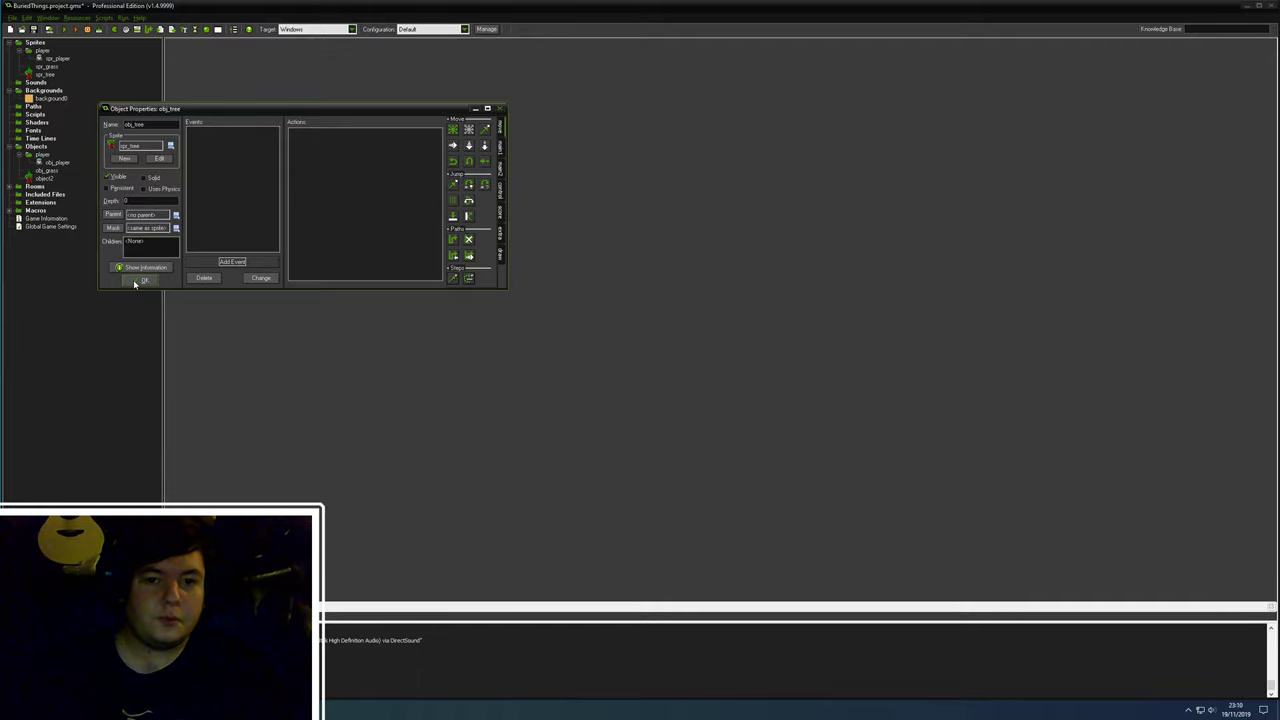
click(140, 281)
- Open the creation code of room_island and enlarge the code editor window to show the full lines
click(11, 189)
double_click(48, 194)
click(145, 248)
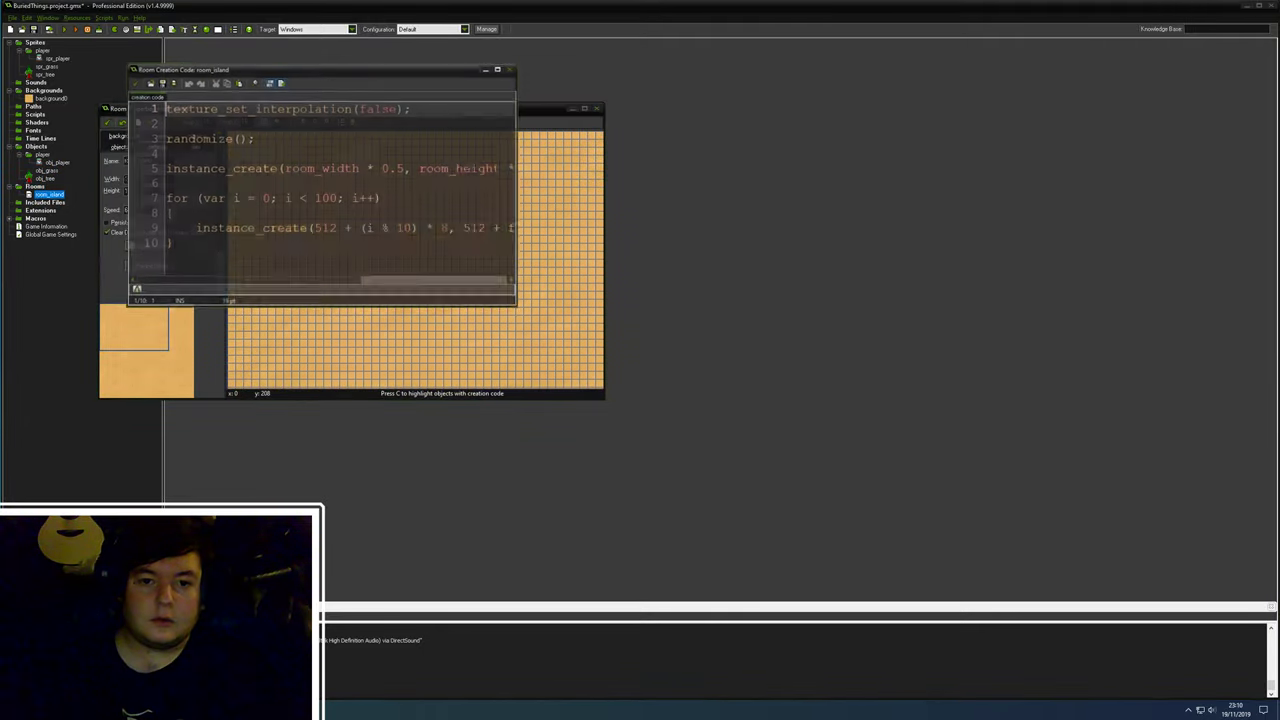
drag(518, 309, 945, 579)
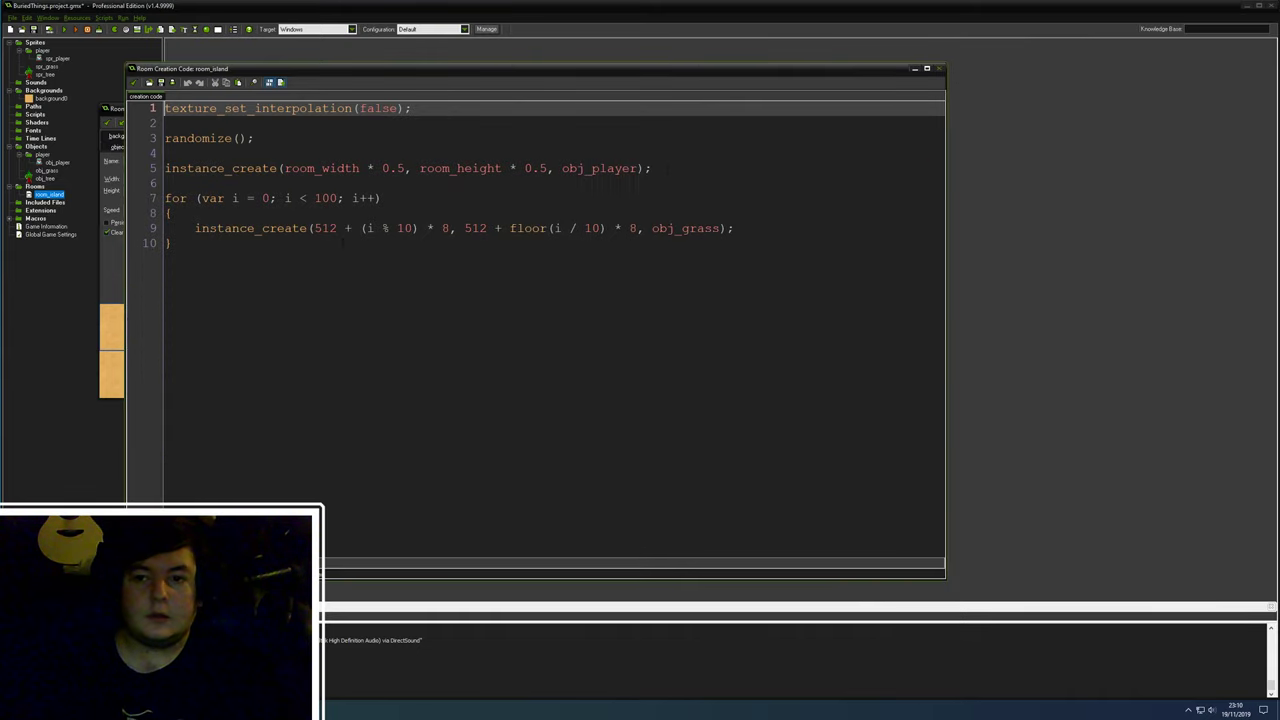
- Duplicate the obj_player instance_create line directly below it, changing the copy to create obj_tree at room_width * 0.55
click(664, 168)
key(Return)
drag(655, 168, 168, 169)
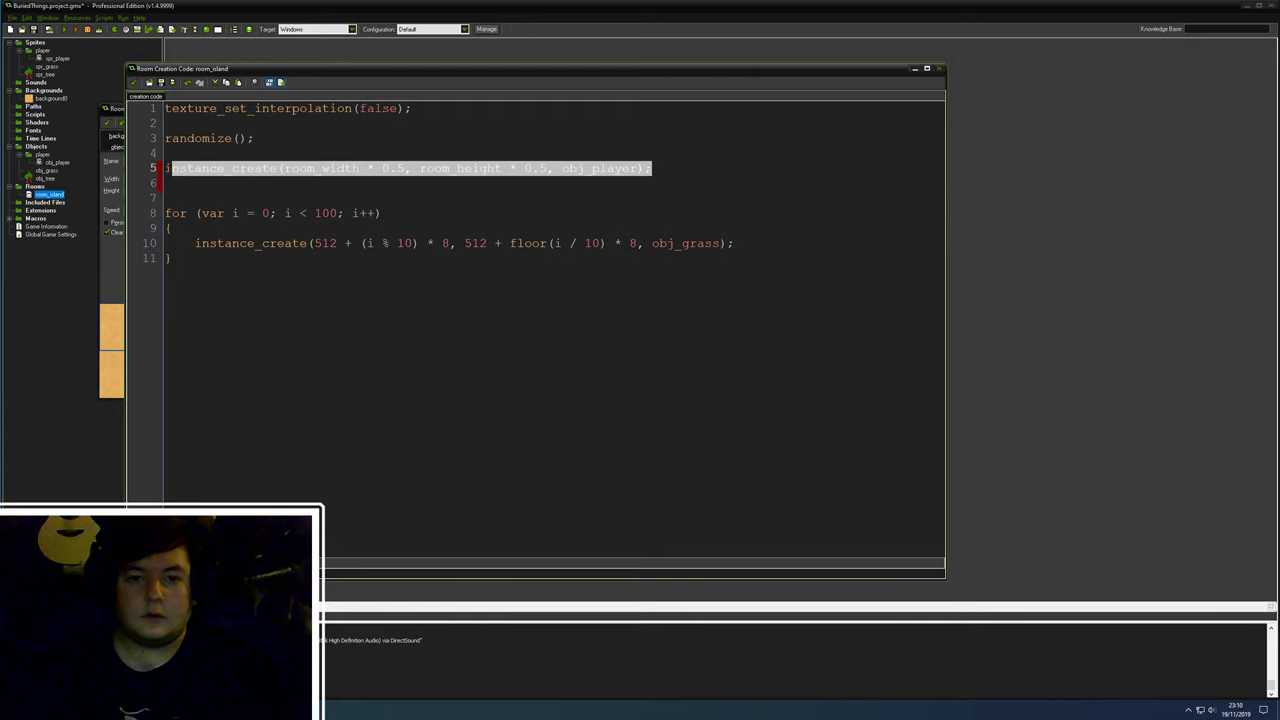
key(ctrl+c)
key(Down)
key(ctrl+v)
drag(637, 183, 592, 183)
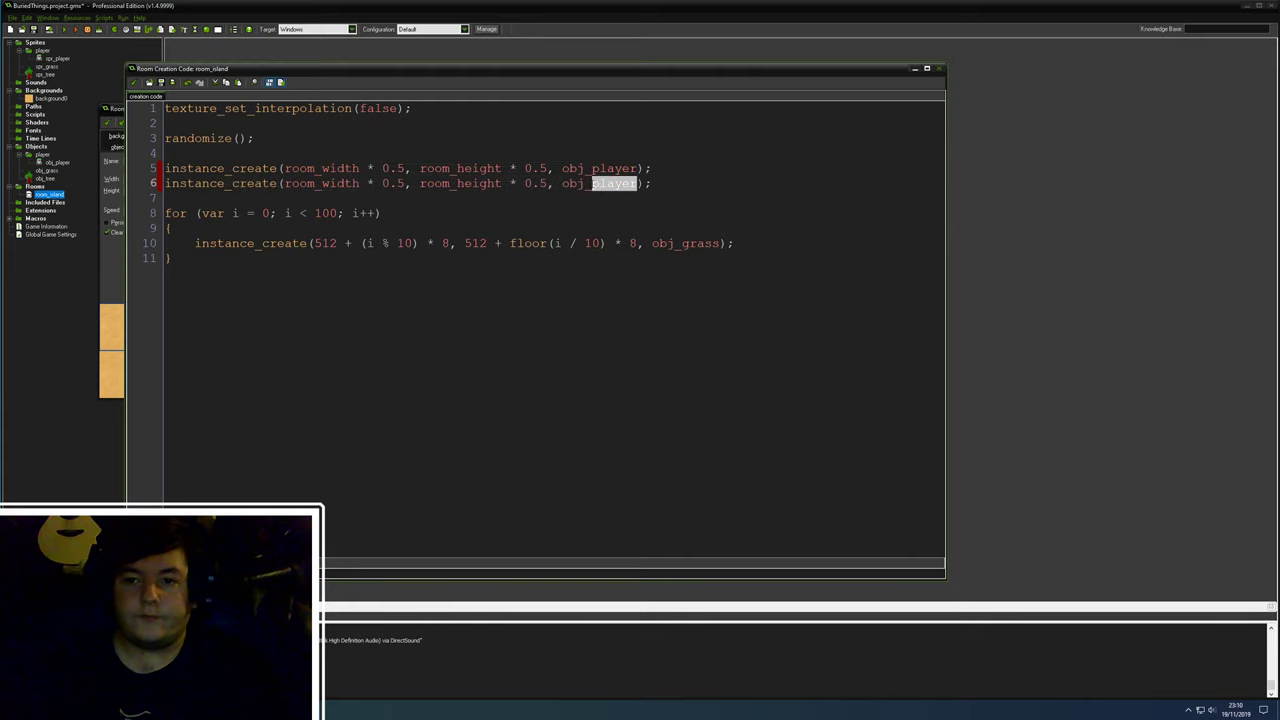
text(tree)
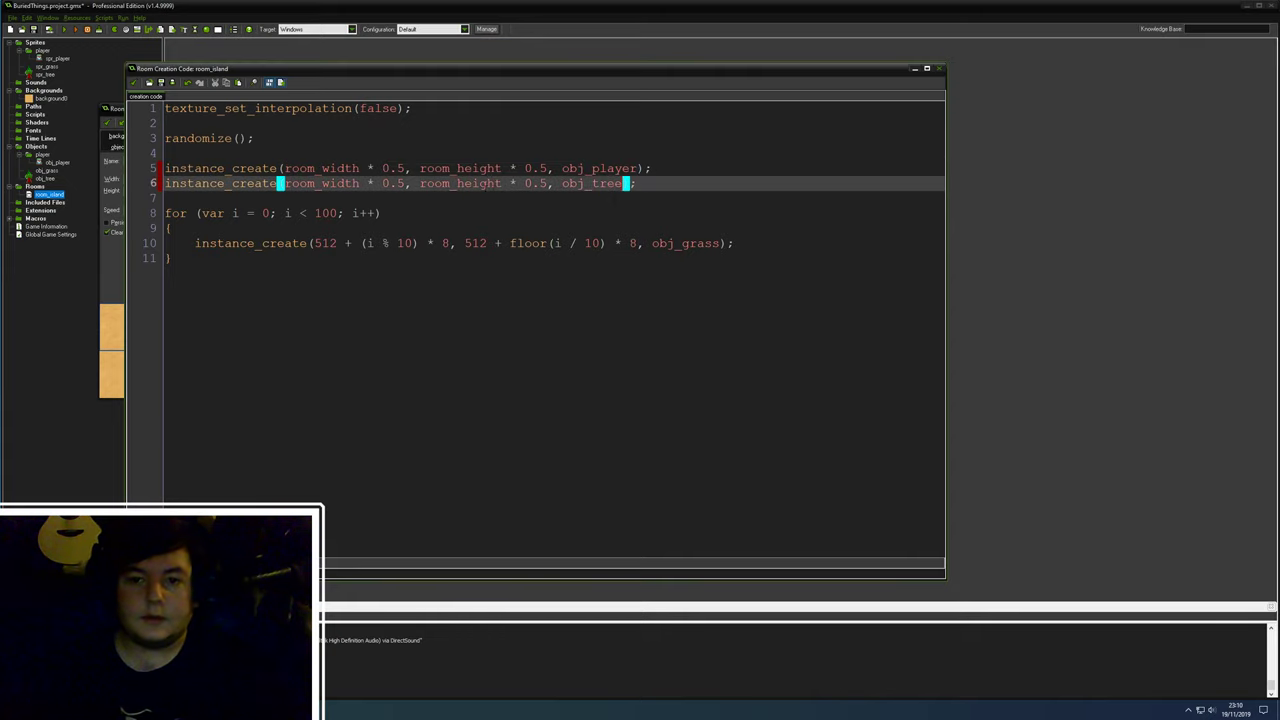
click(407, 183)
text(5)
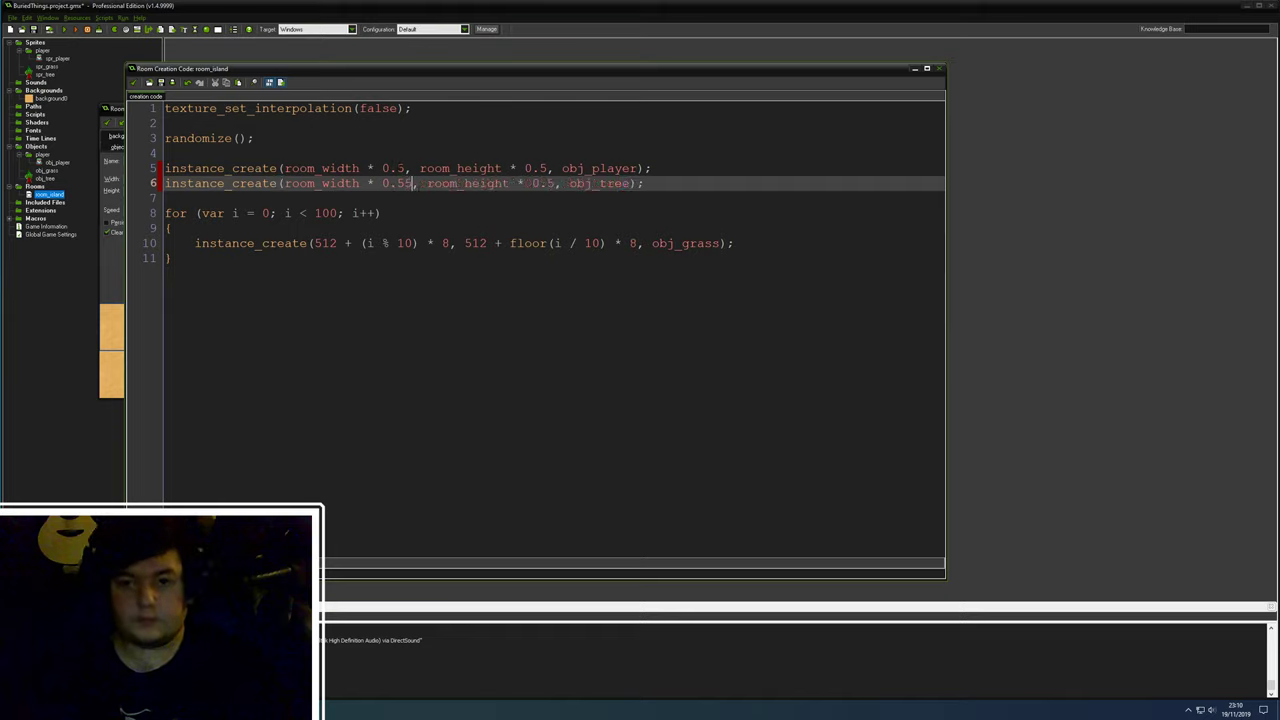
- Save the project and run the game, walk the player up to and across the tree, and close the game
key(ctrl+s)
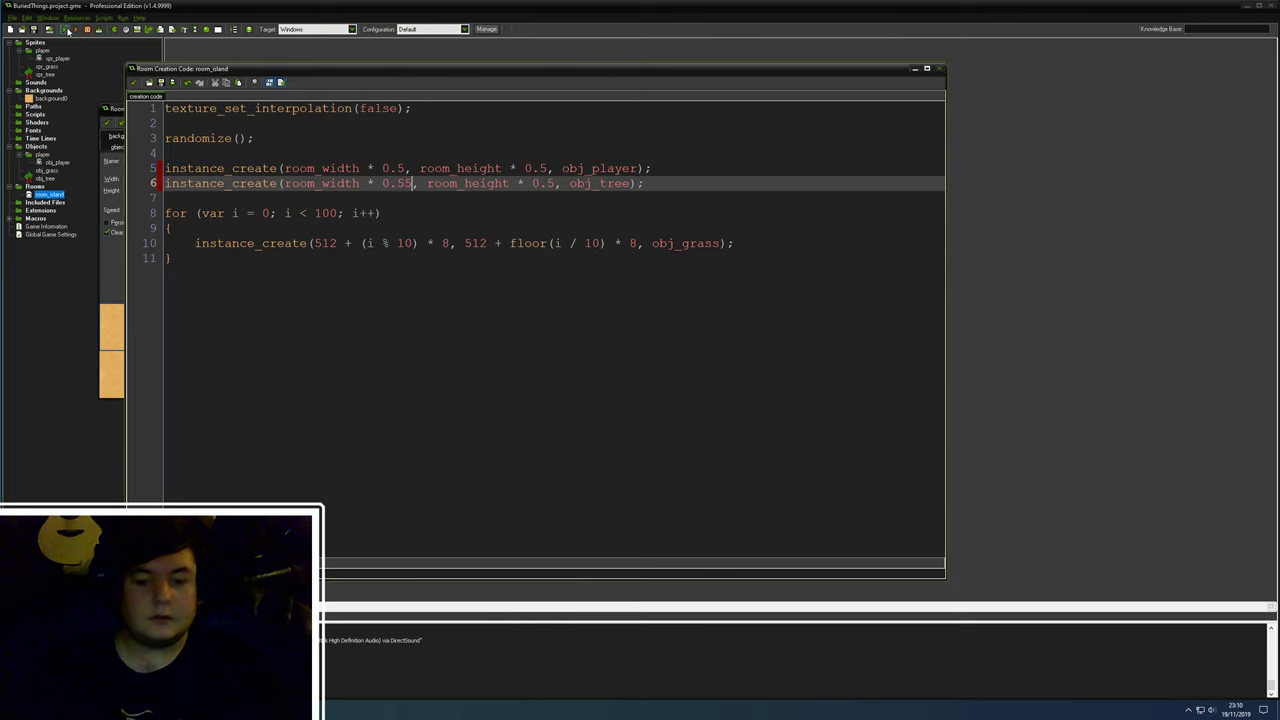
click(68, 36)
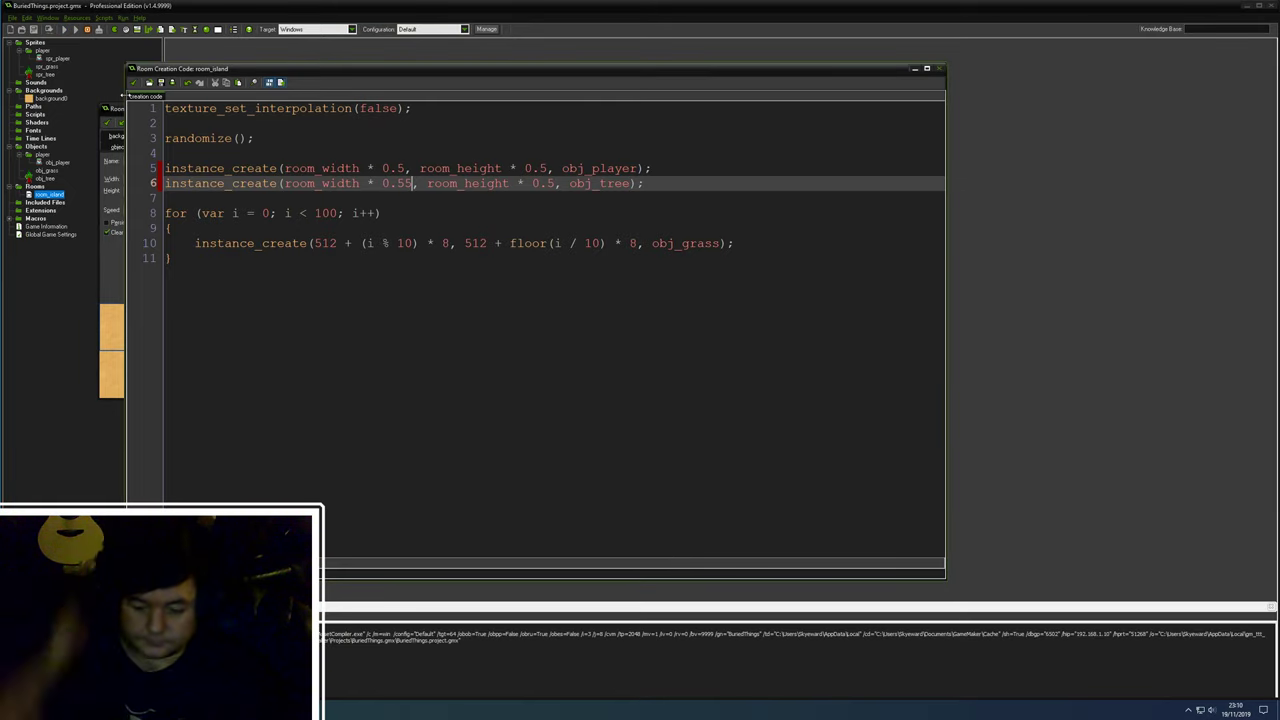
text(0)
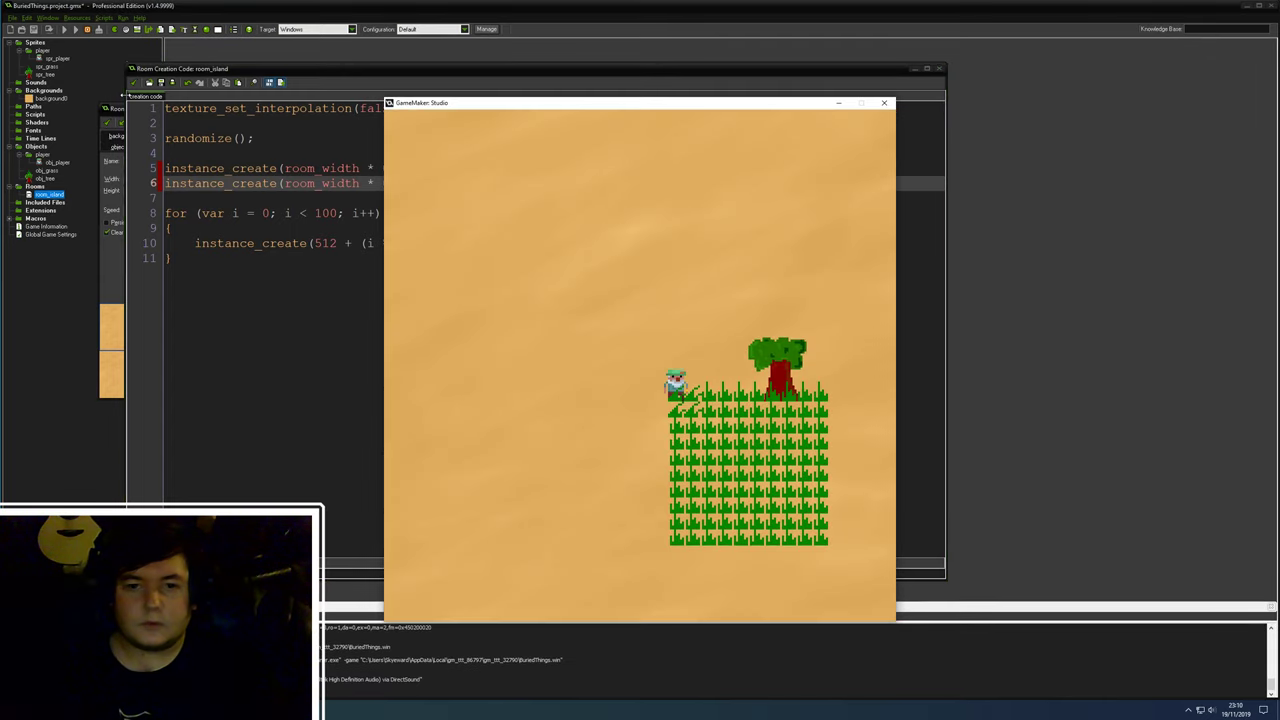
key(Up)
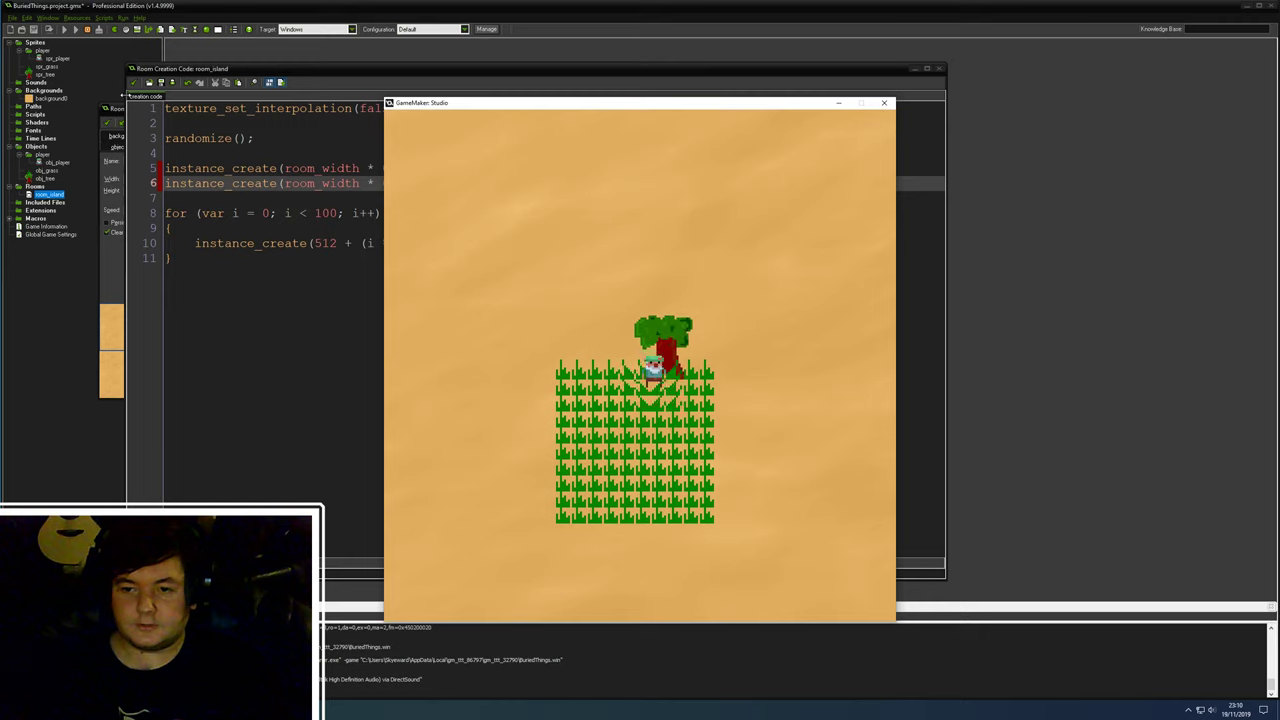
key(Right)
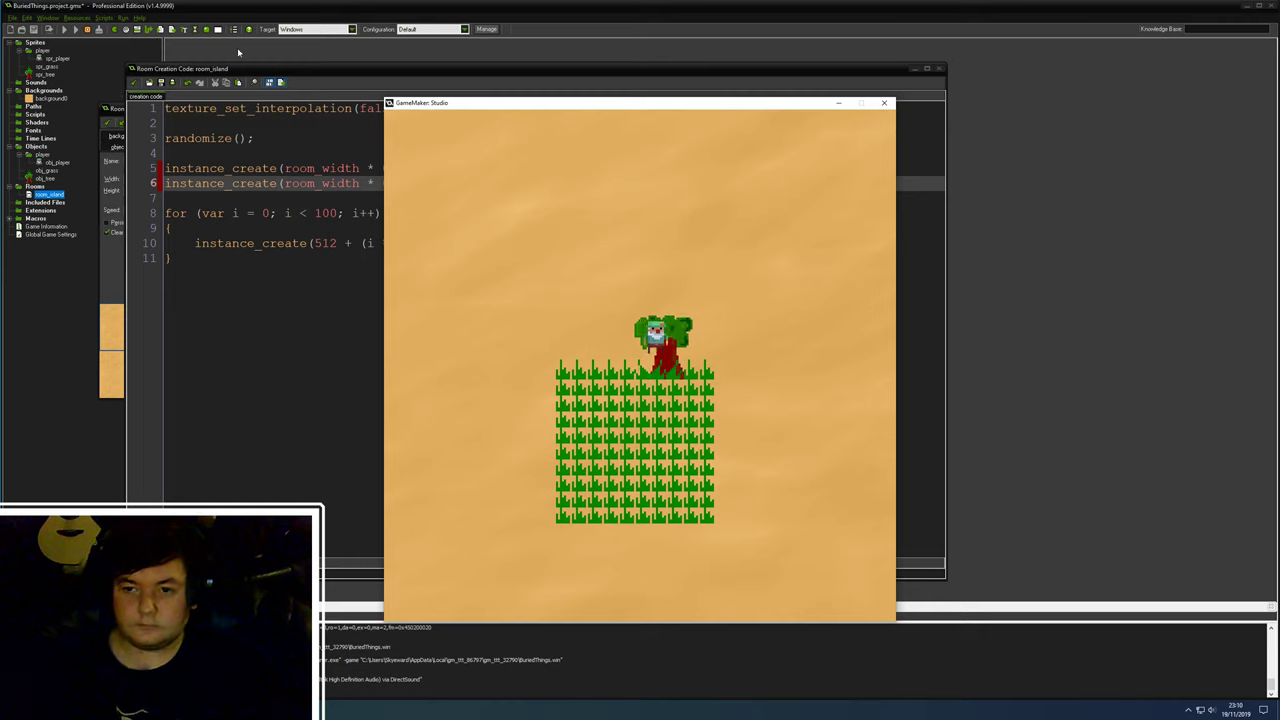
click(885, 104)
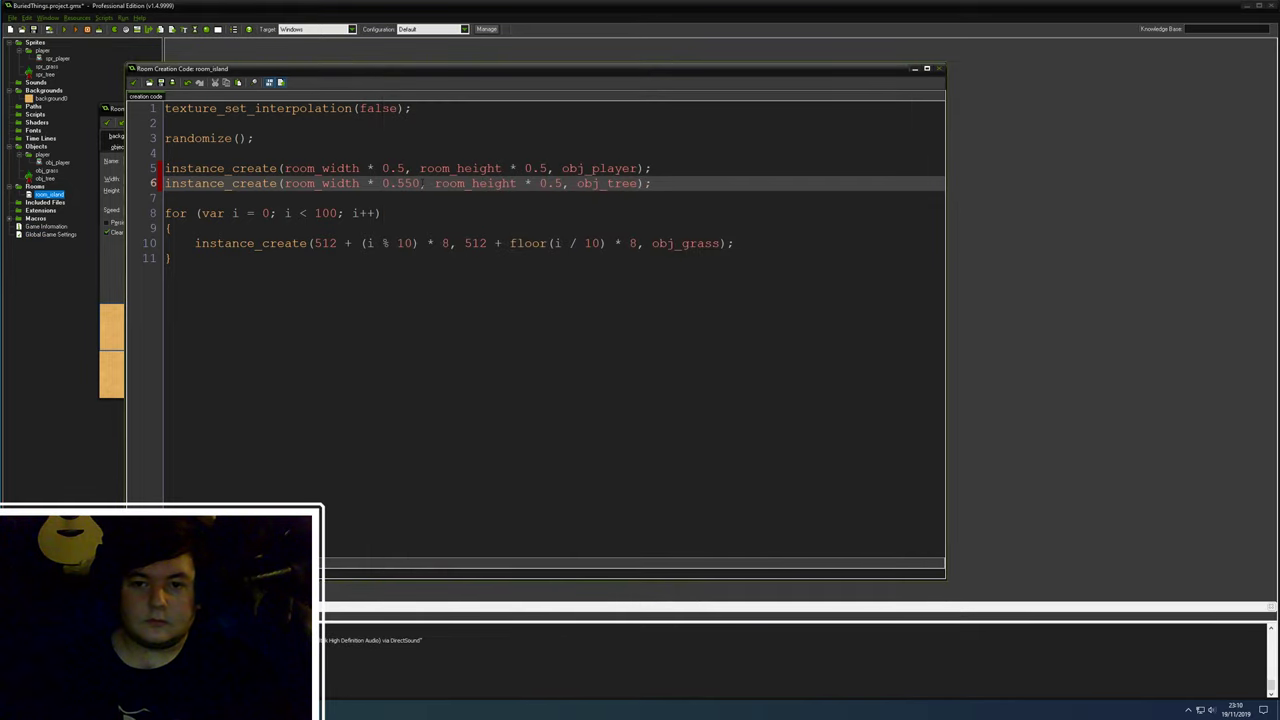
- Set the room_width and room_height multipliers in the obj_tree line to 0.65, then save the code and close room_island
key(shift+Left)
key(shift+Left)
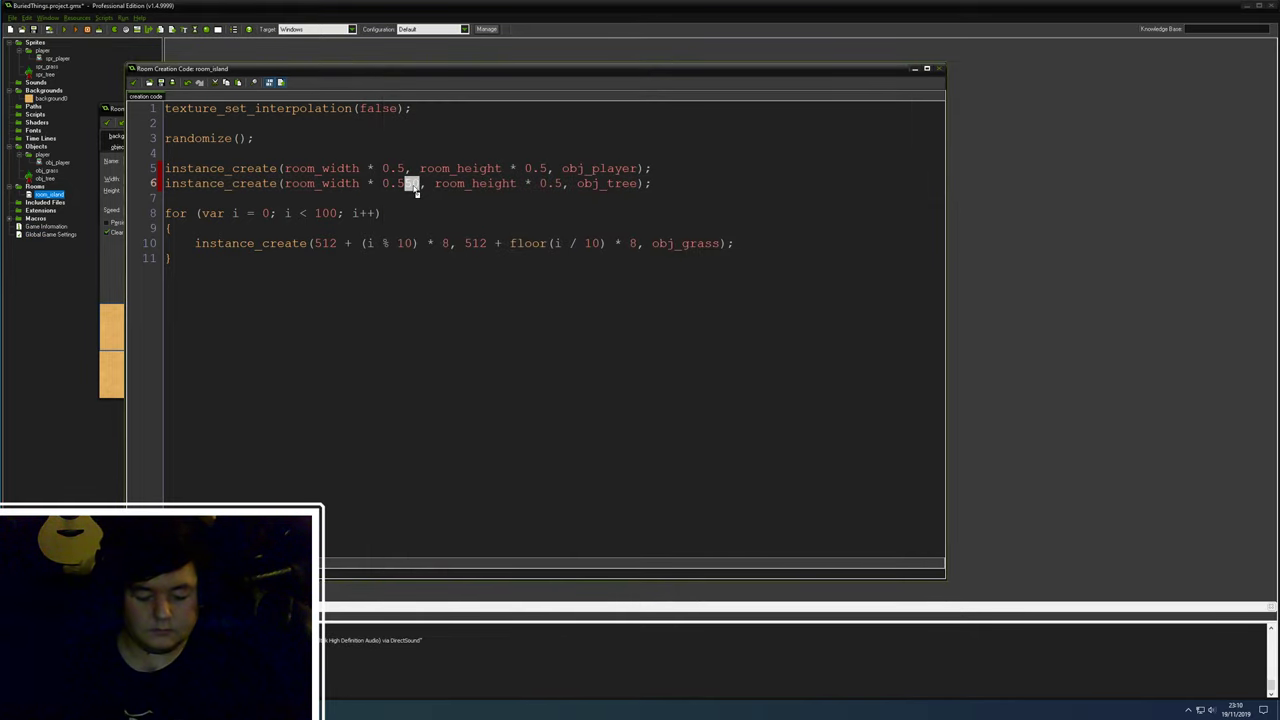
key(BackSpace)
key(BackSpace)
text(6)
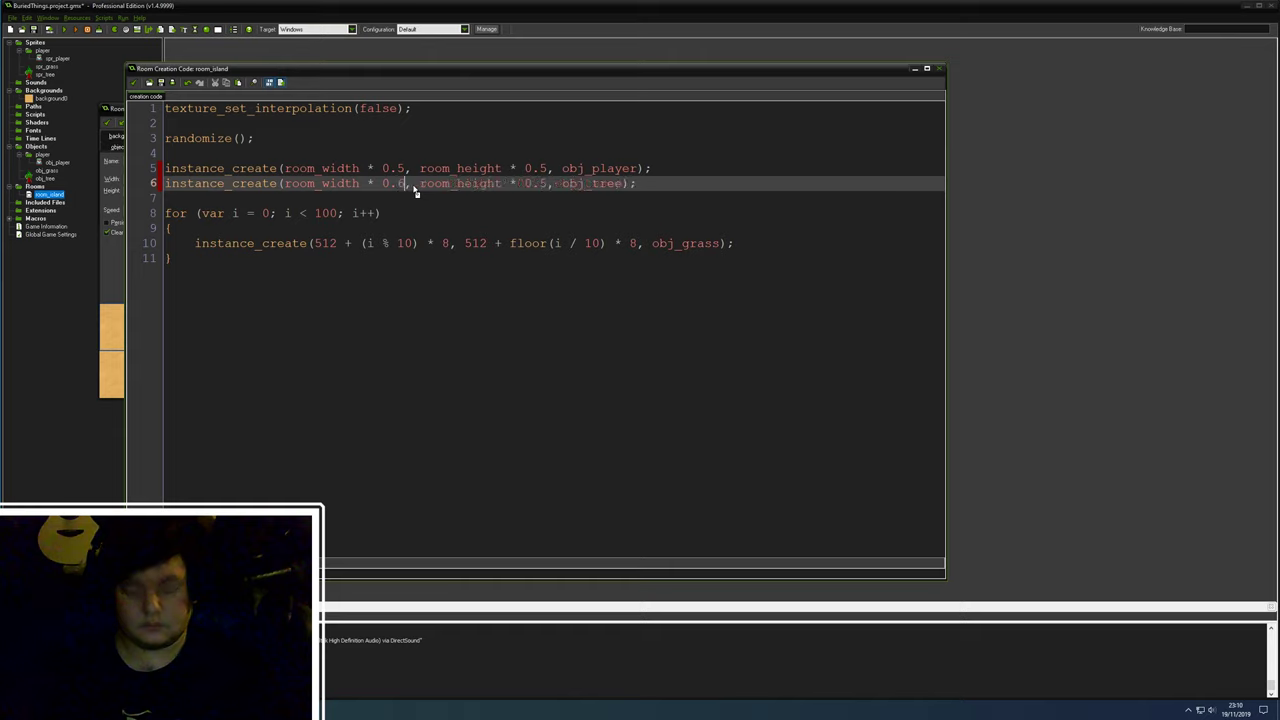
text(5)
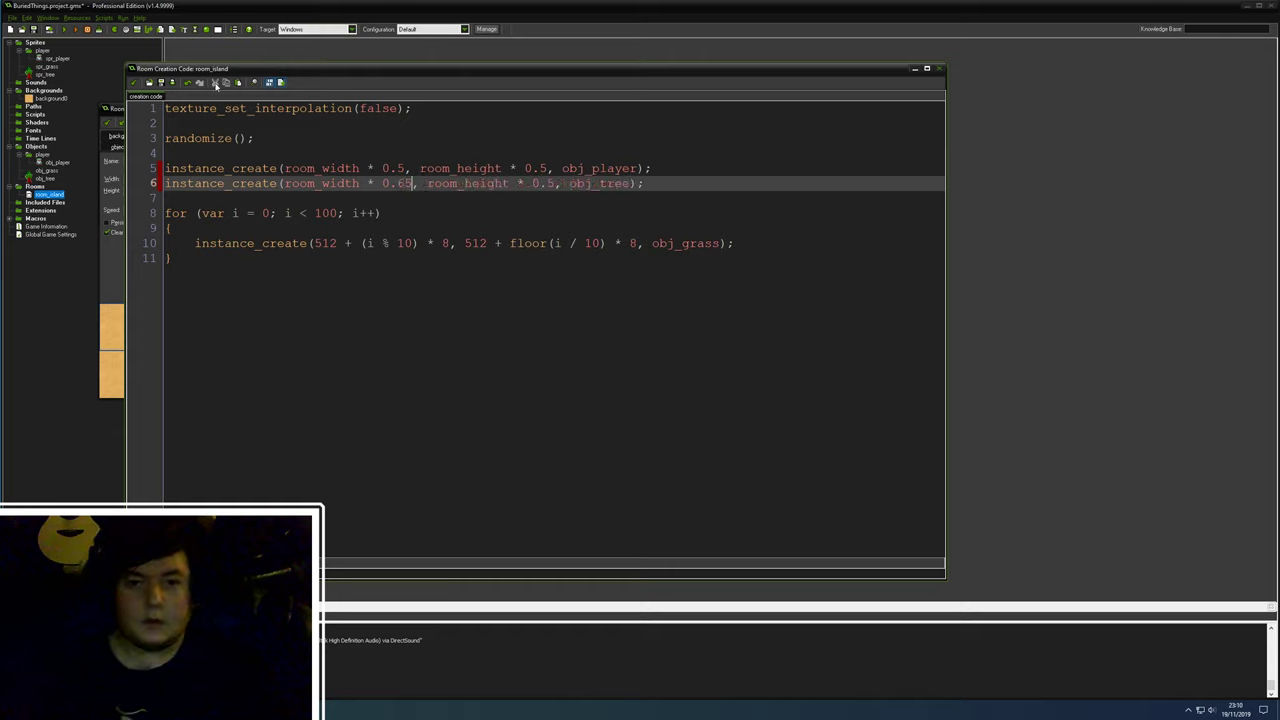
double_click(550, 184)
text(65)
key(ctrl+s)
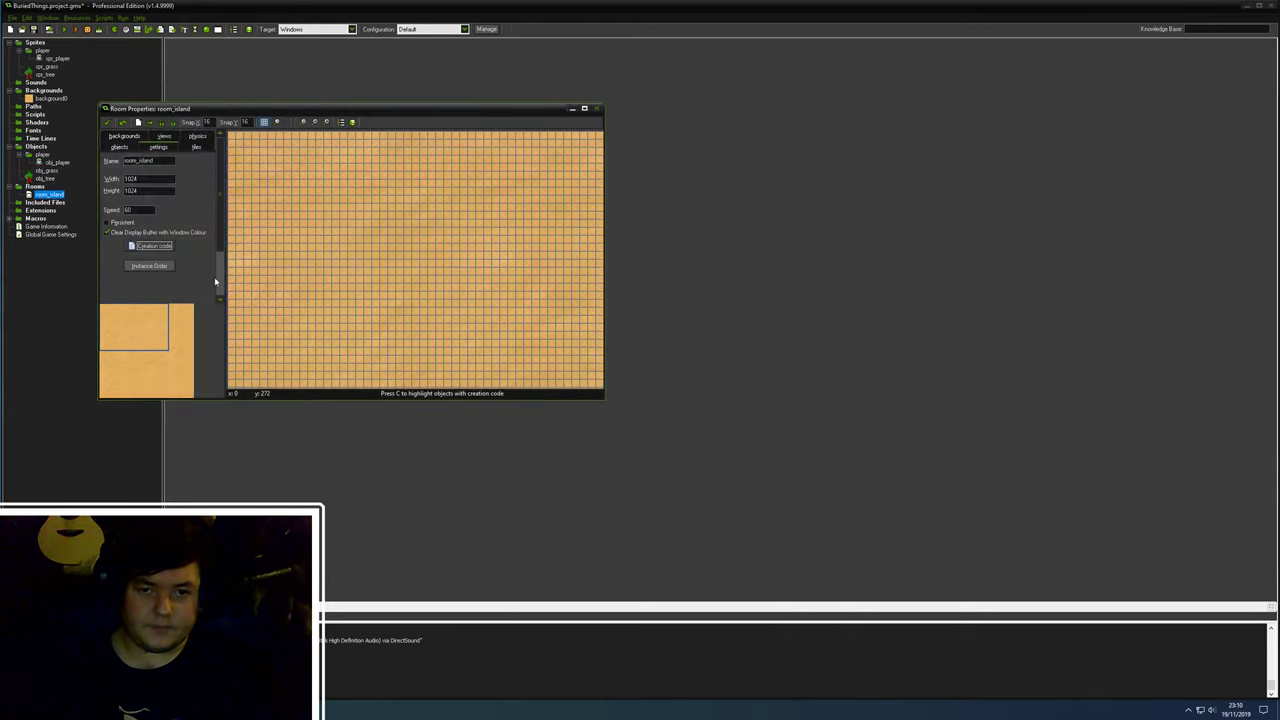
click(108, 122)
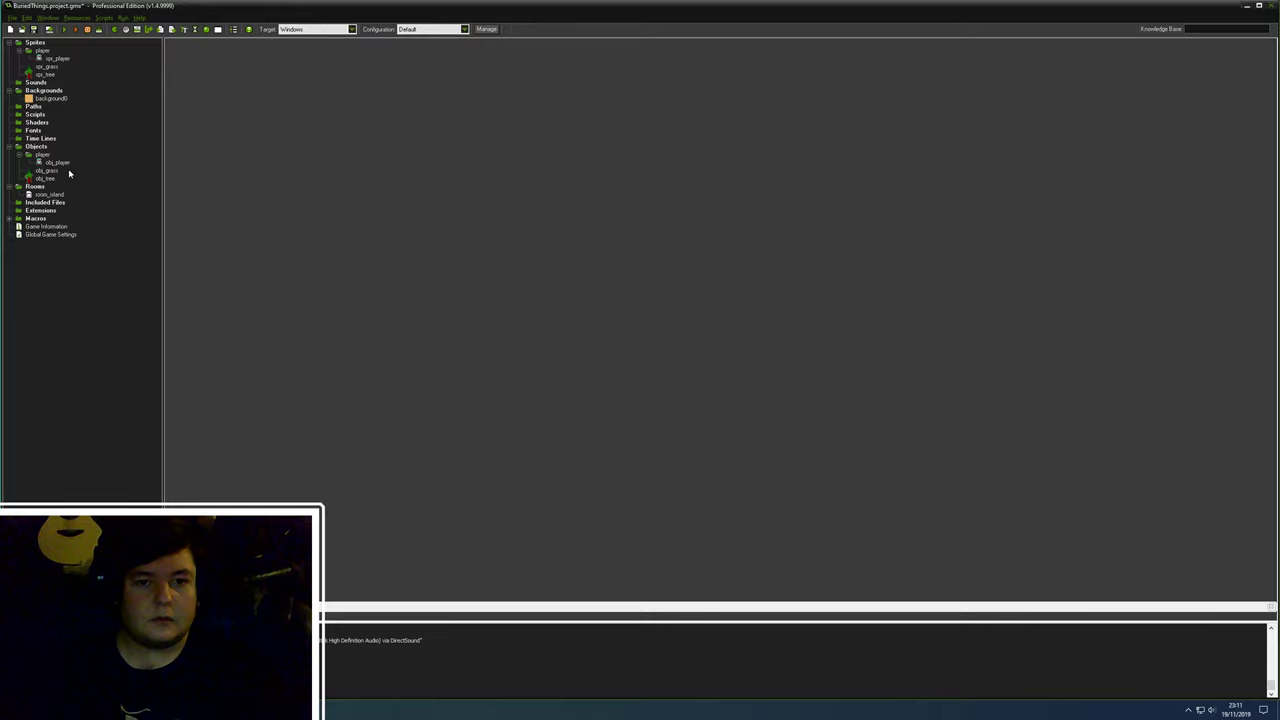
- Give spr_tree a manual rectangular collision mask along the trunk's base, about left 7, right 26, top 31, bottom 31
click(45, 74)
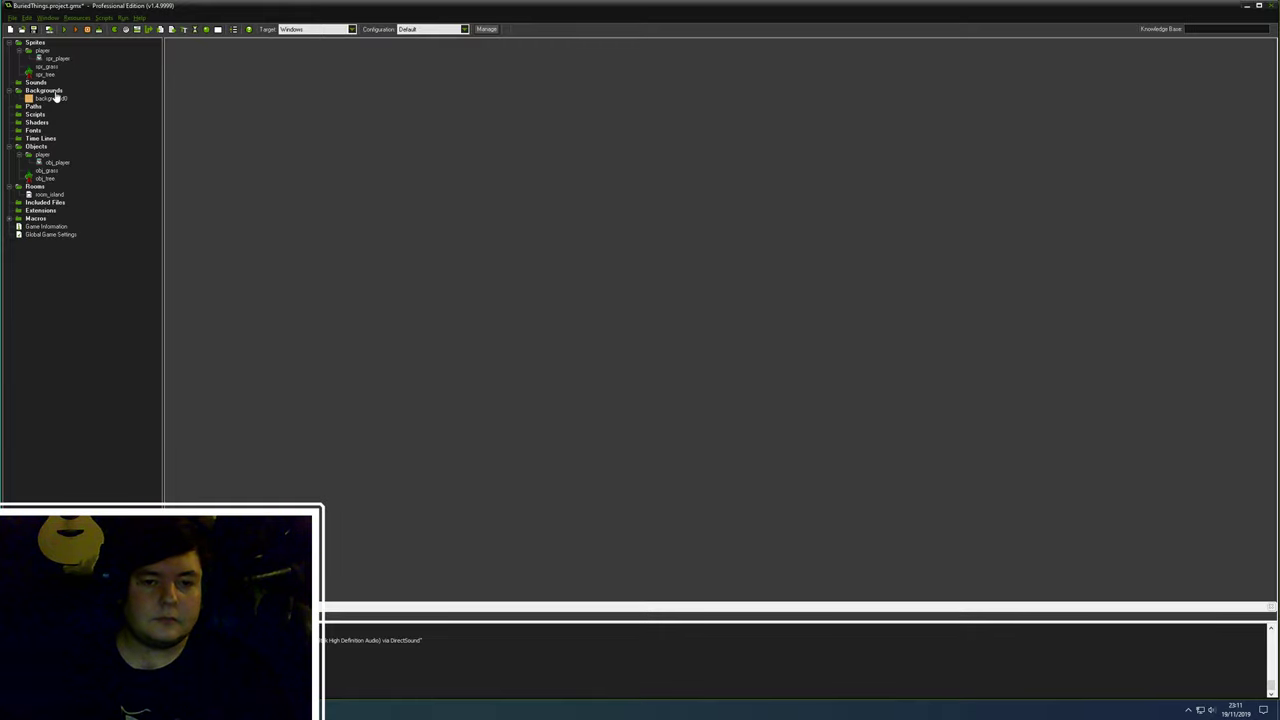
click(46, 178)
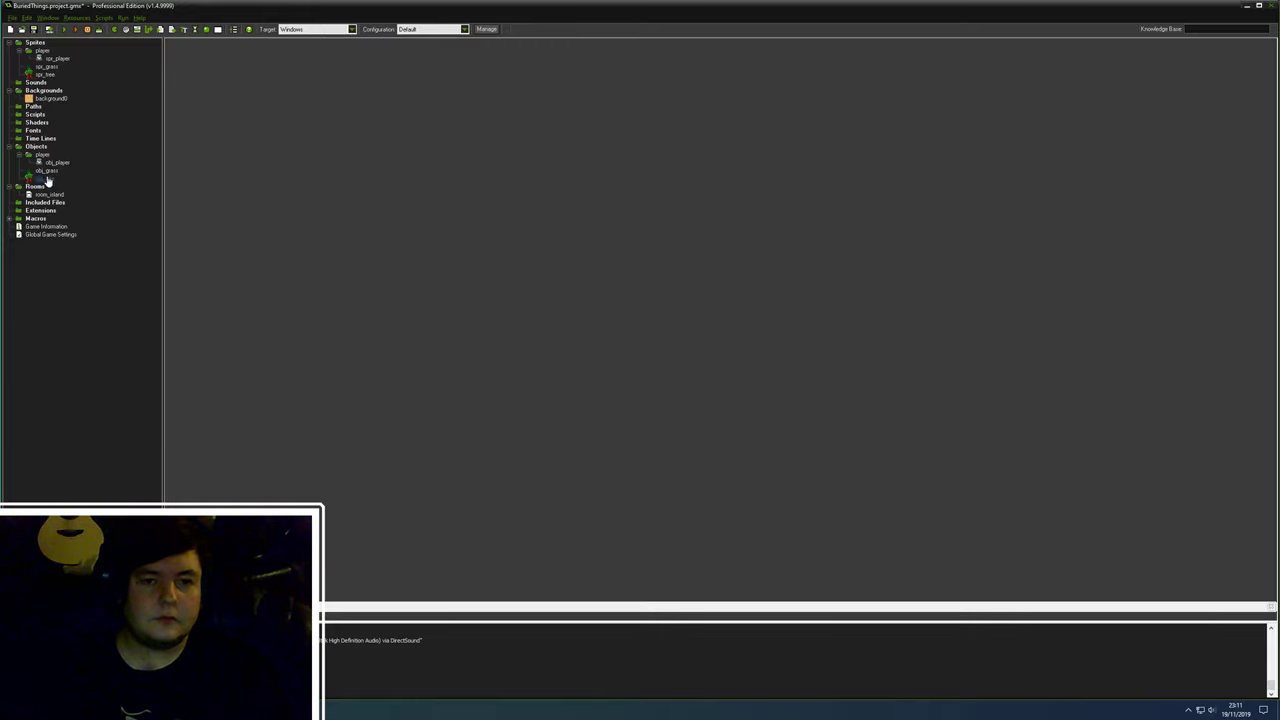
double_click(45, 74)
click(218, 169)
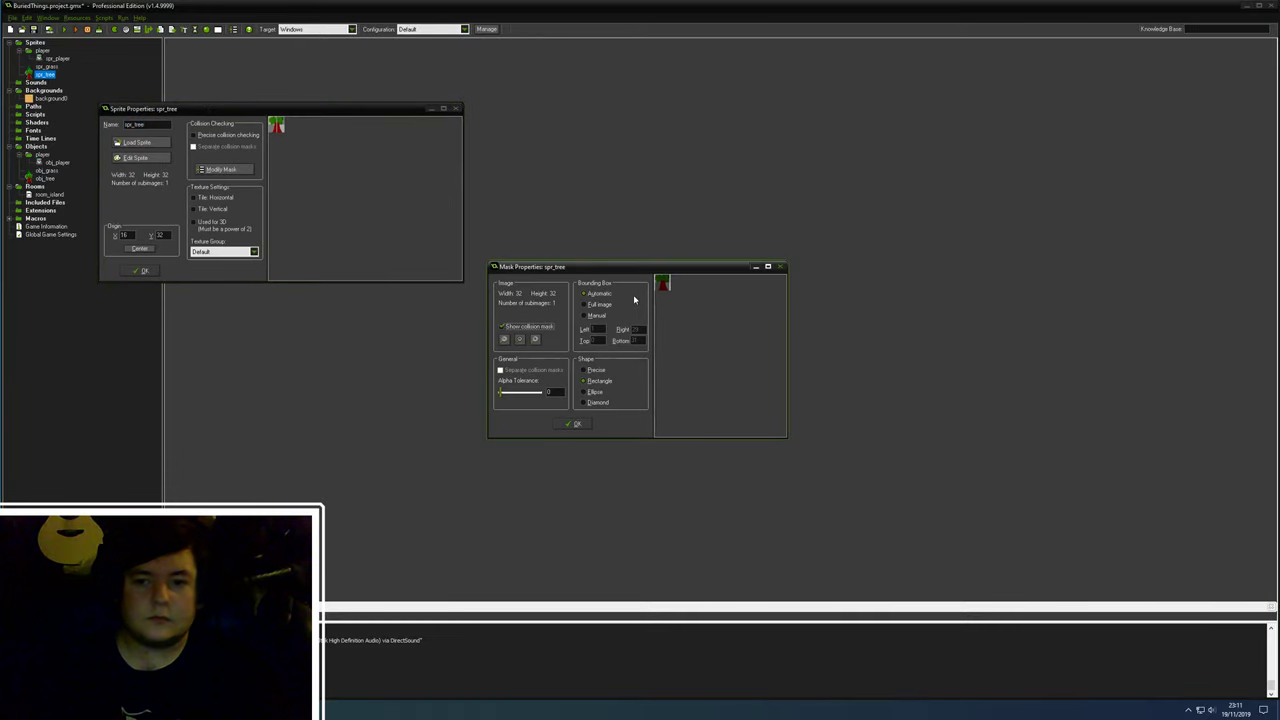
click(534, 339)
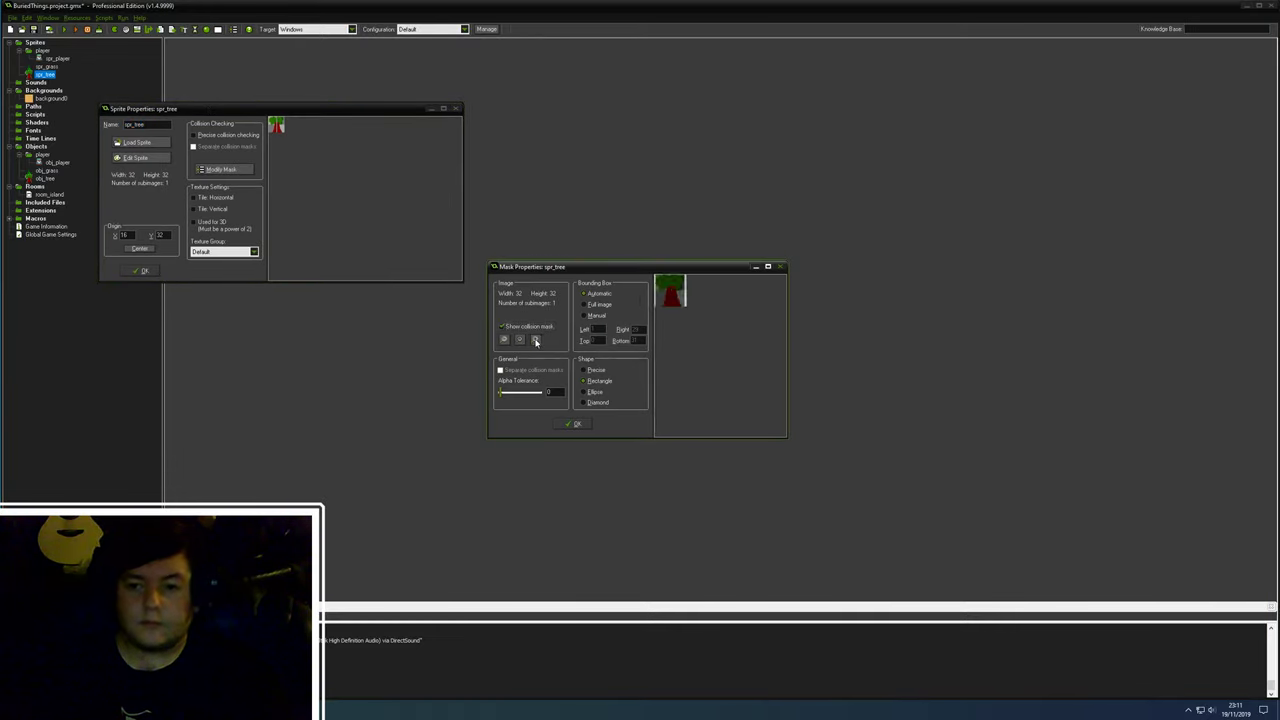
click(534, 339)
click(534, 339)
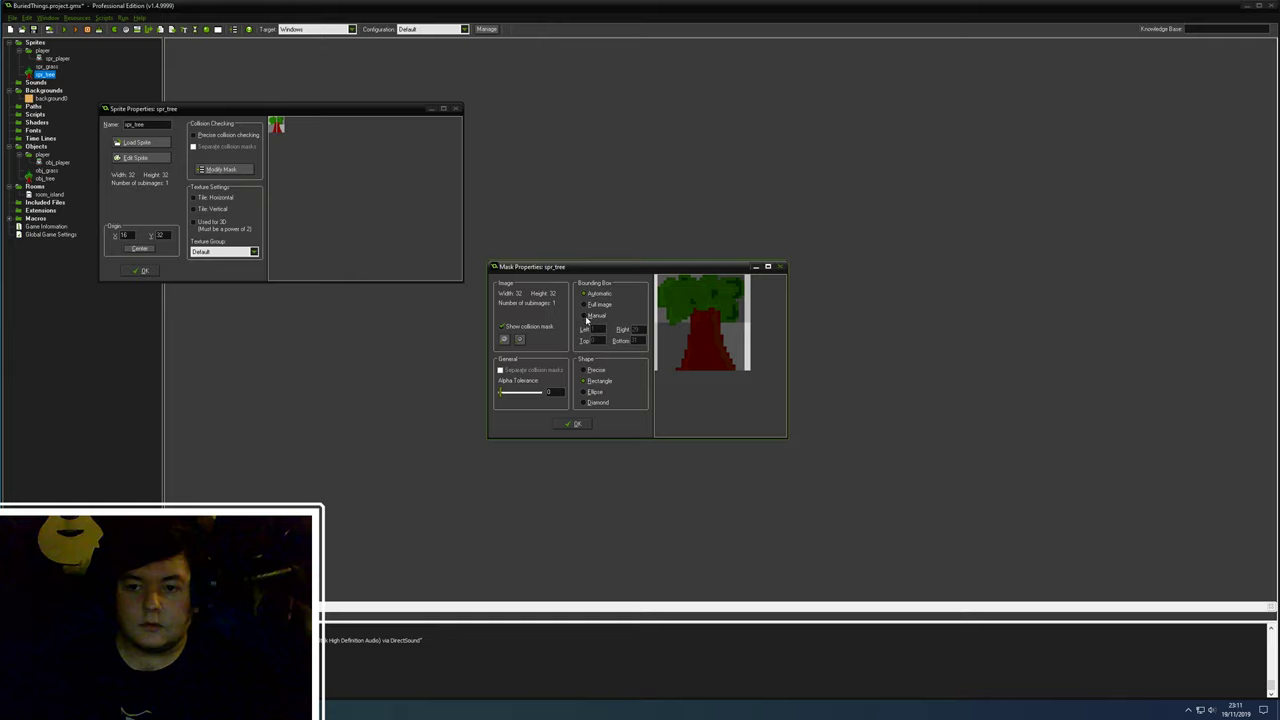
drag(677, 370, 726, 372)
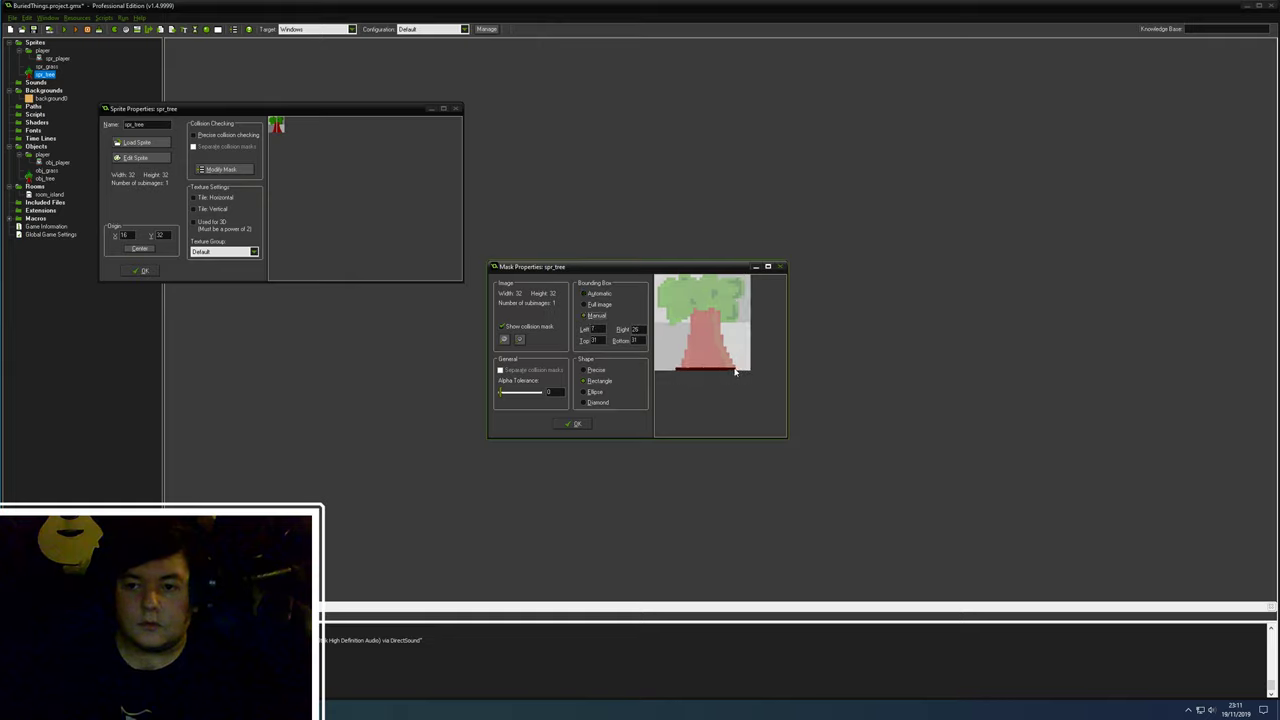
click(575, 424)
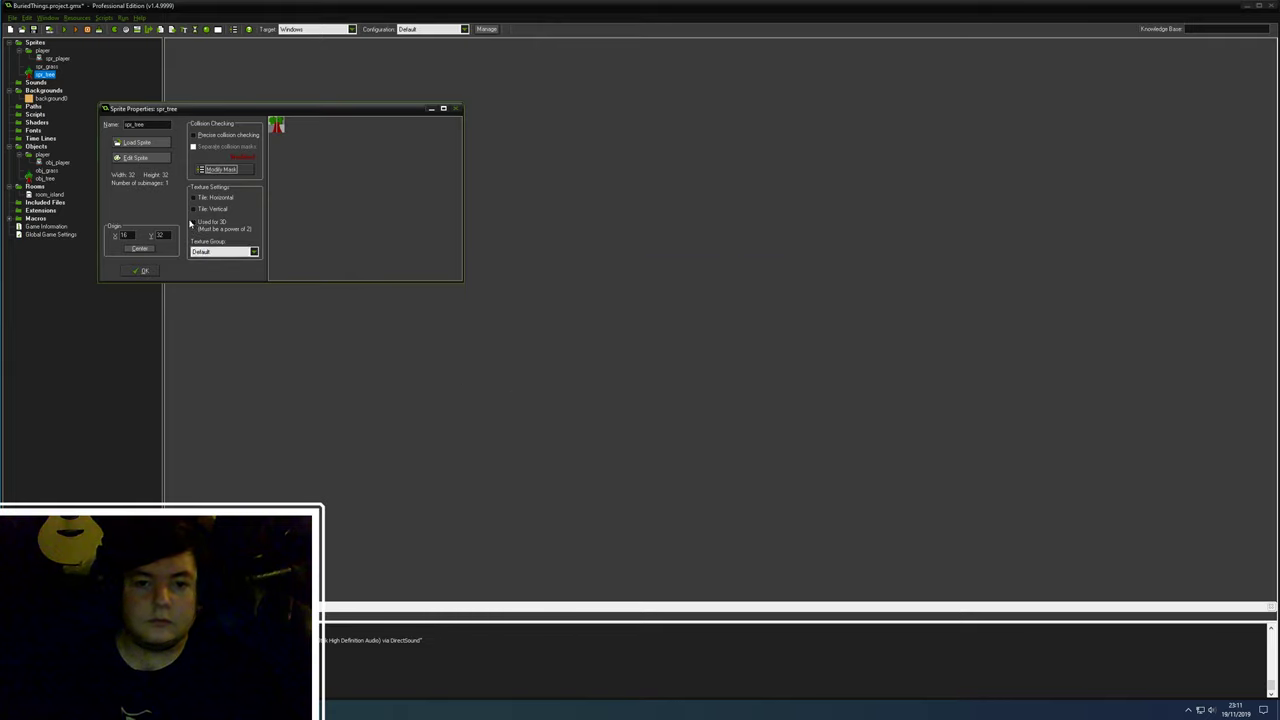